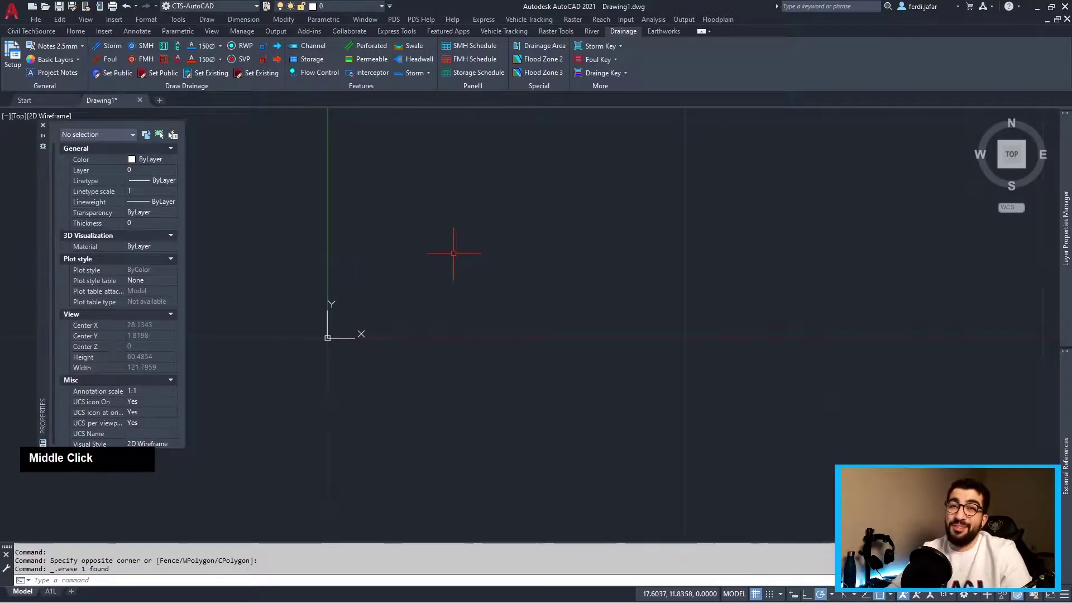
Insert a swale block above and to the right of the origin, at about X 8.8, Y 10
left_click(410, 46)
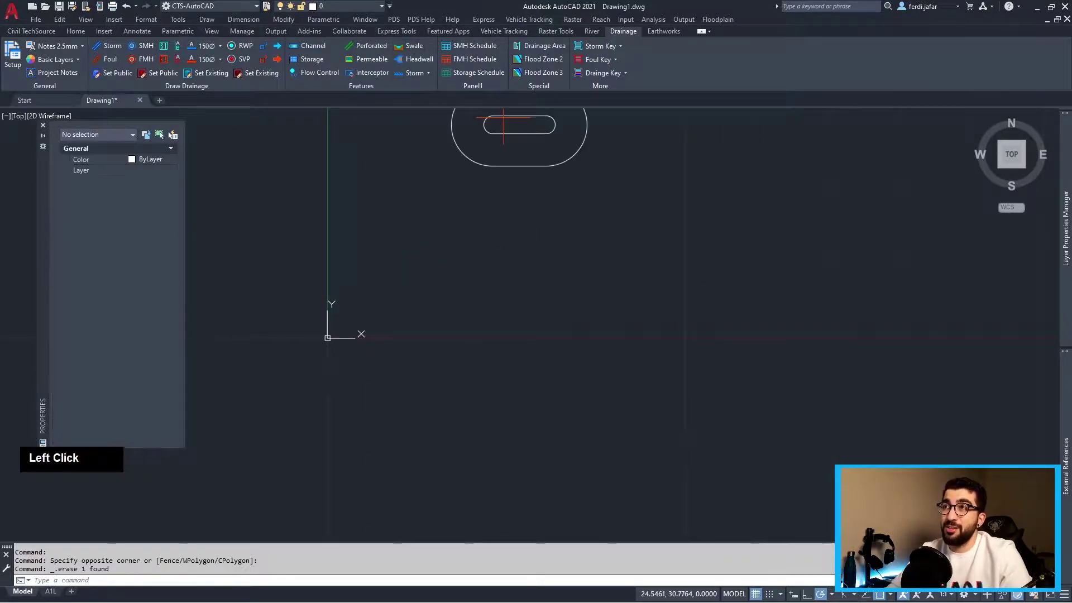
scroll(372, 293, "up", 4)
left_click(431, 156)
key("Escape")
scroll(569, 257, "down", 2)
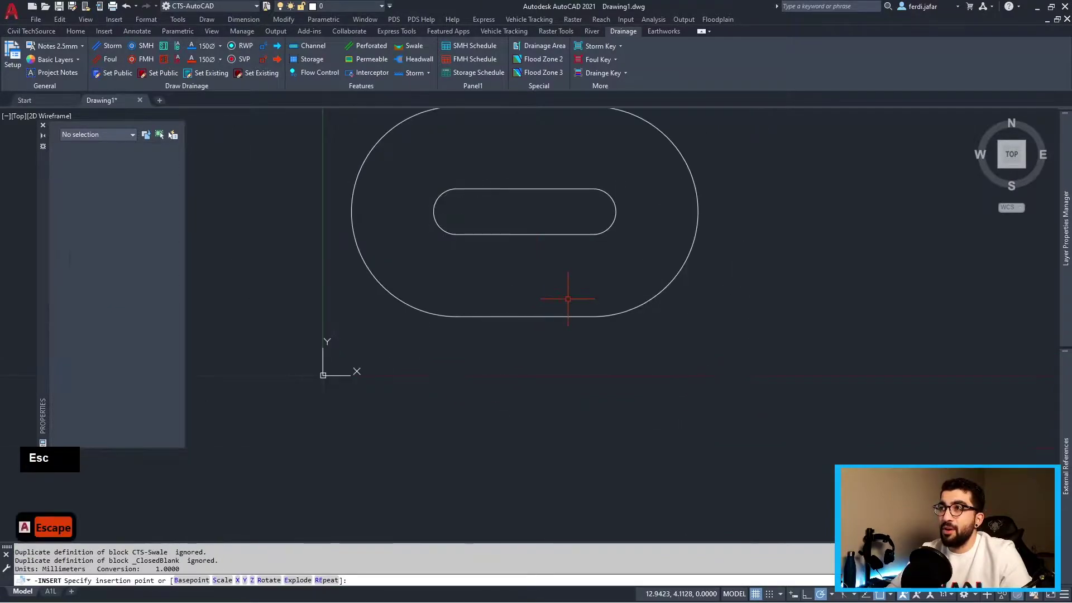
Set both the height and the width of the inserted swale block to 0.5
double_click(526, 234)
scroll(143, 357, "down", 3)
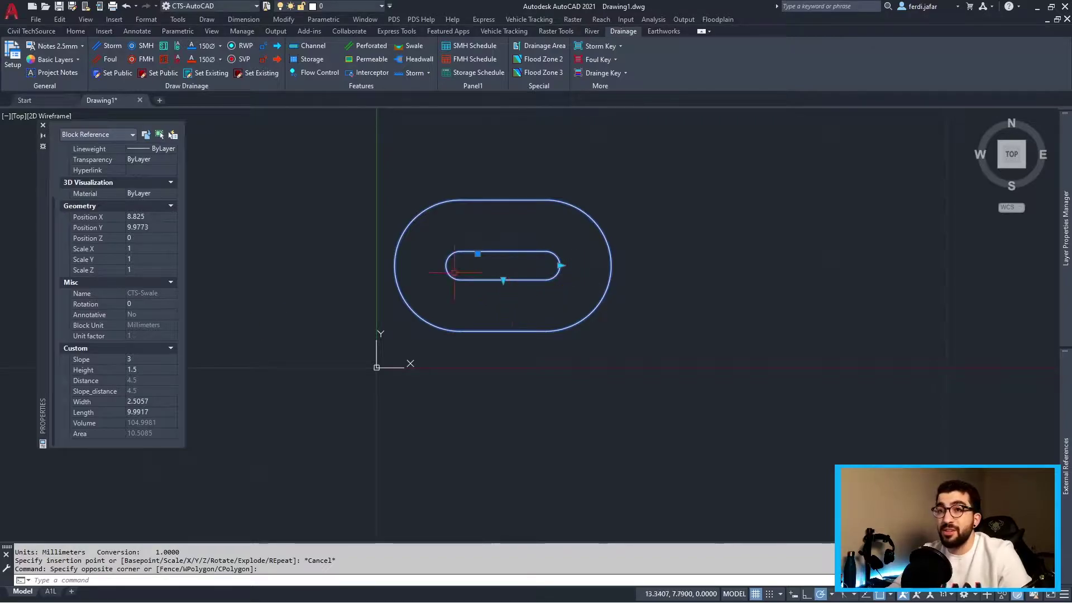
left_click(147, 370)
type("0.5")
key("Return")
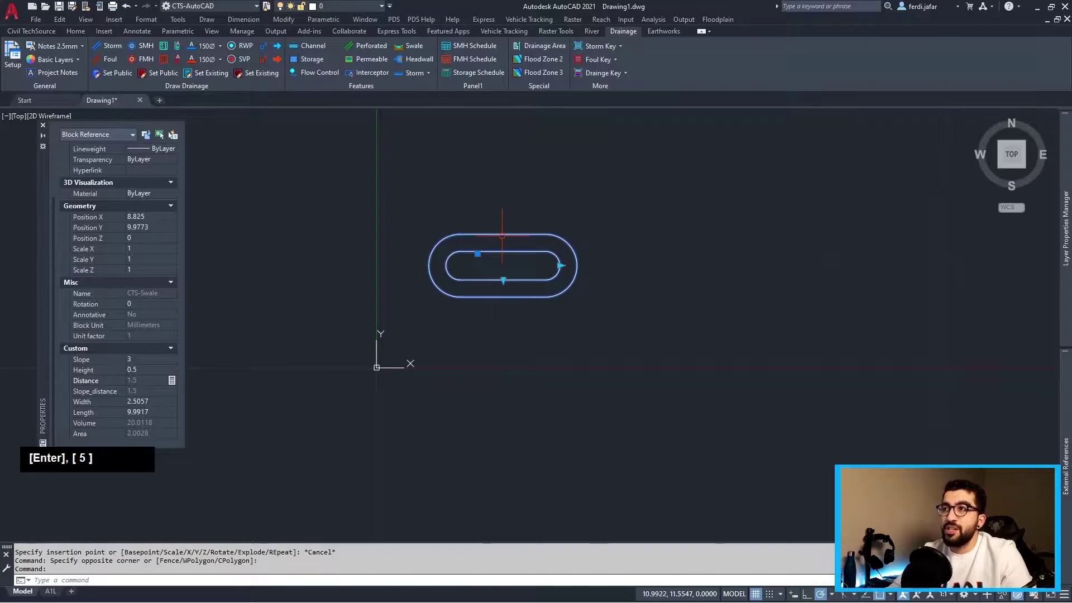
left_click(143, 402)
type("0.5")
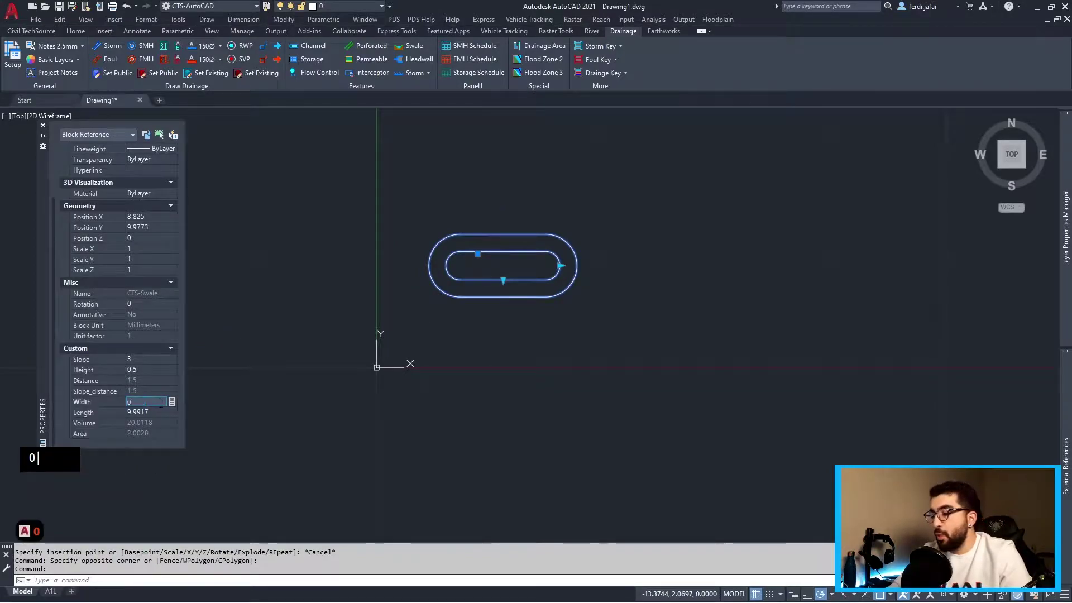
key("Return")
scroll(519, 268, "up", 3)
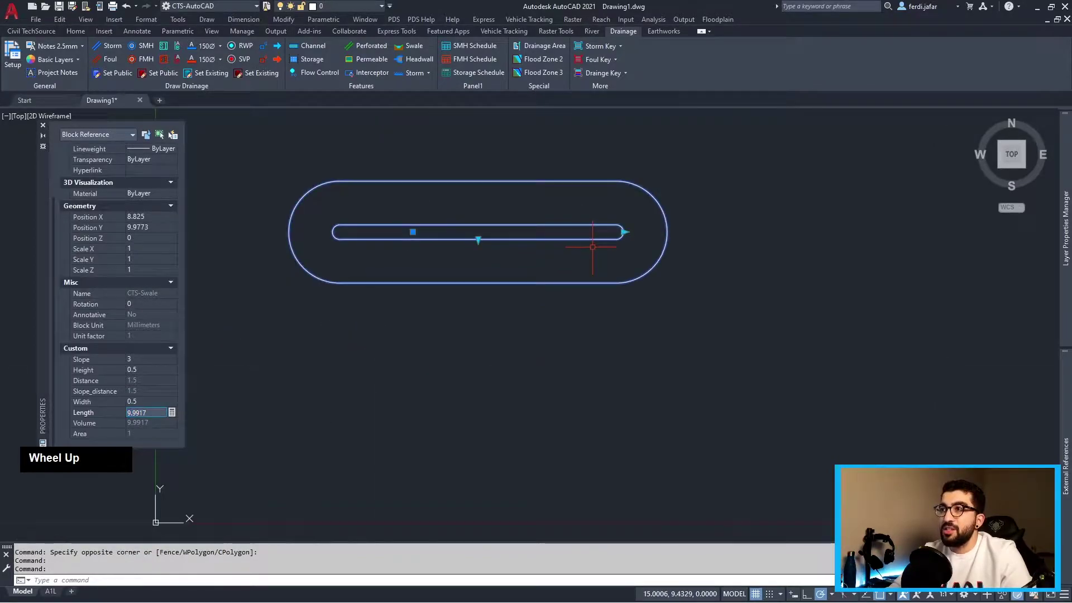
Stretch the swale block with its grips to about 29.6 long and about 6.7 wide
left_click(624, 231)
middle_click(762, 242)
scroll(702, 249, "down", 3)
left_click(718, 259)
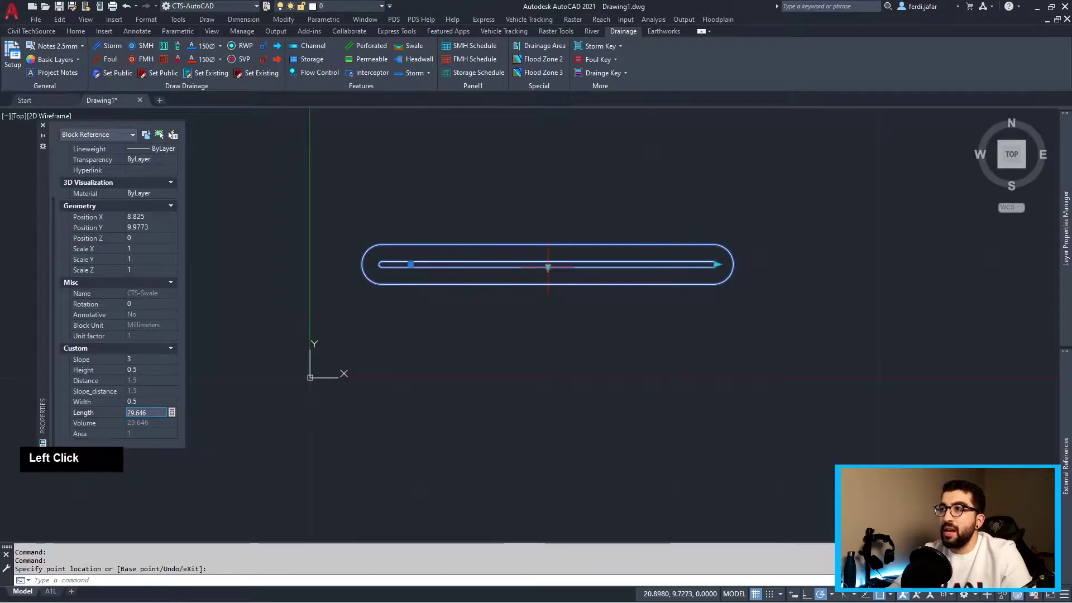
left_click(548, 338)
scroll(357, 395, "down", 2)
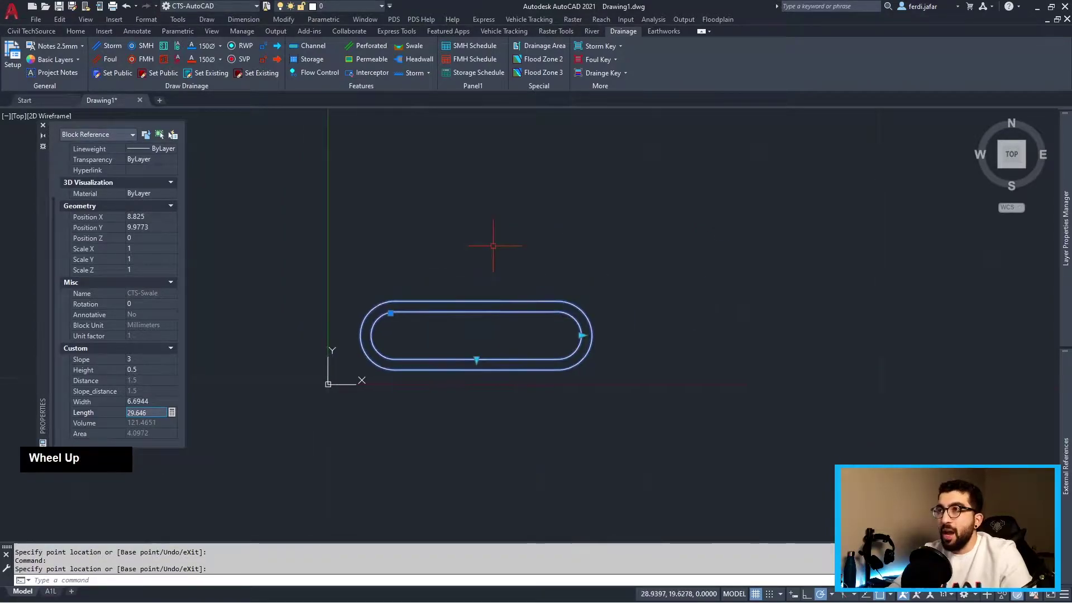
Insert two more swale blocks, one above the stretched swale and one to the upper right of it
left_click(414, 46)
scroll(478, 207, "down", 2)
left_click(480, 190)
left_click(672, 182)
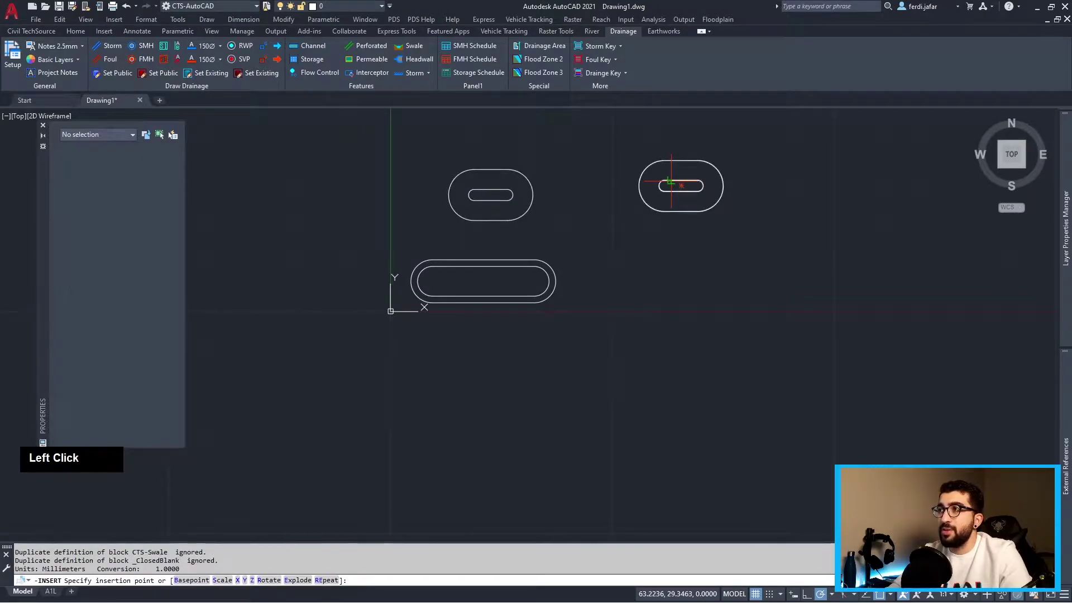
key("Escape")
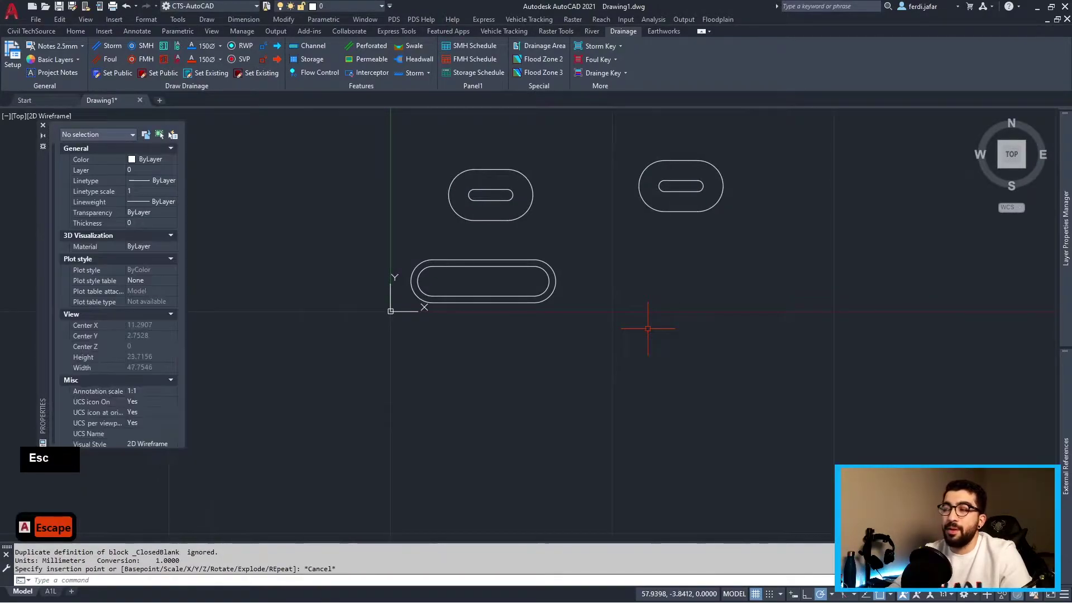
Erase all three swale blocks from the drawing
left_click(769, 160)
left_click(334, 342)
key("Delete")
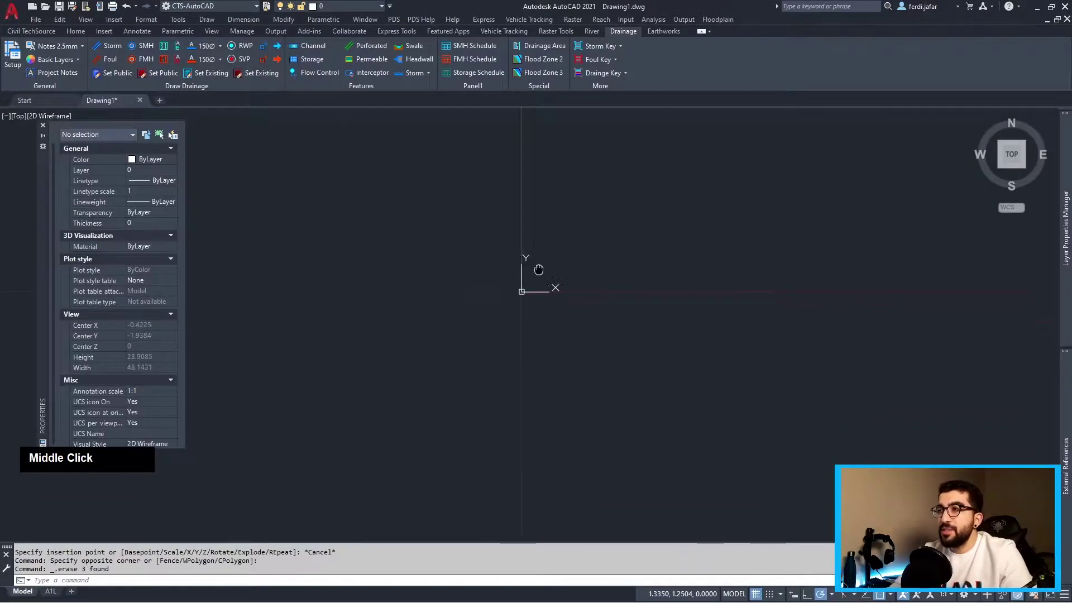
Draw a horizontal polyline 5 units long to the upper right of the origin
middle_click_drag(538, 271, 529, 242)
type("polyline")
key("Return")
left_click(486, 250)
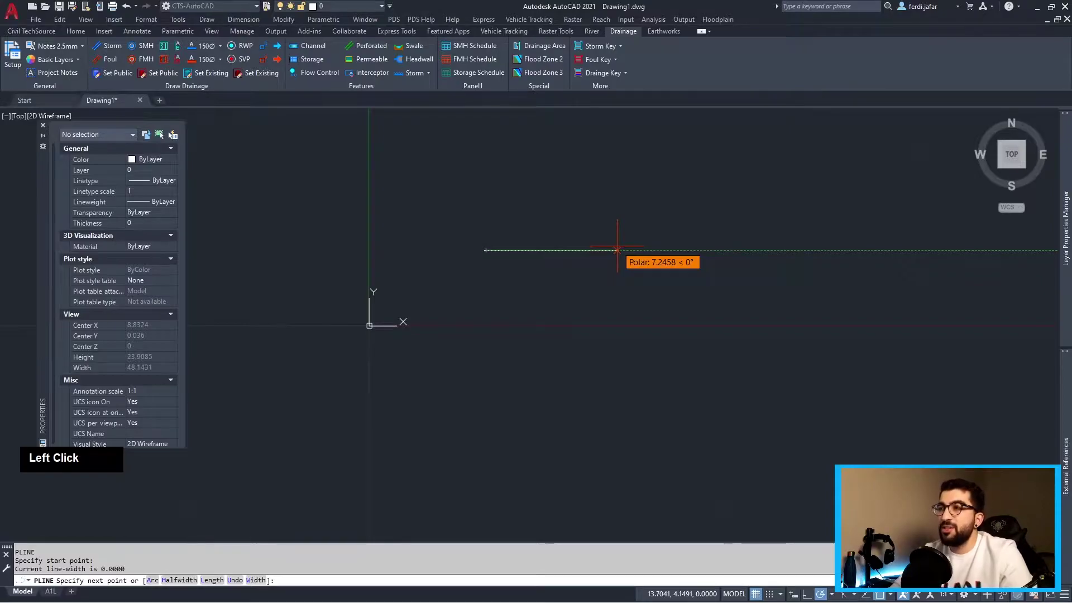
type("5")
key("Return")
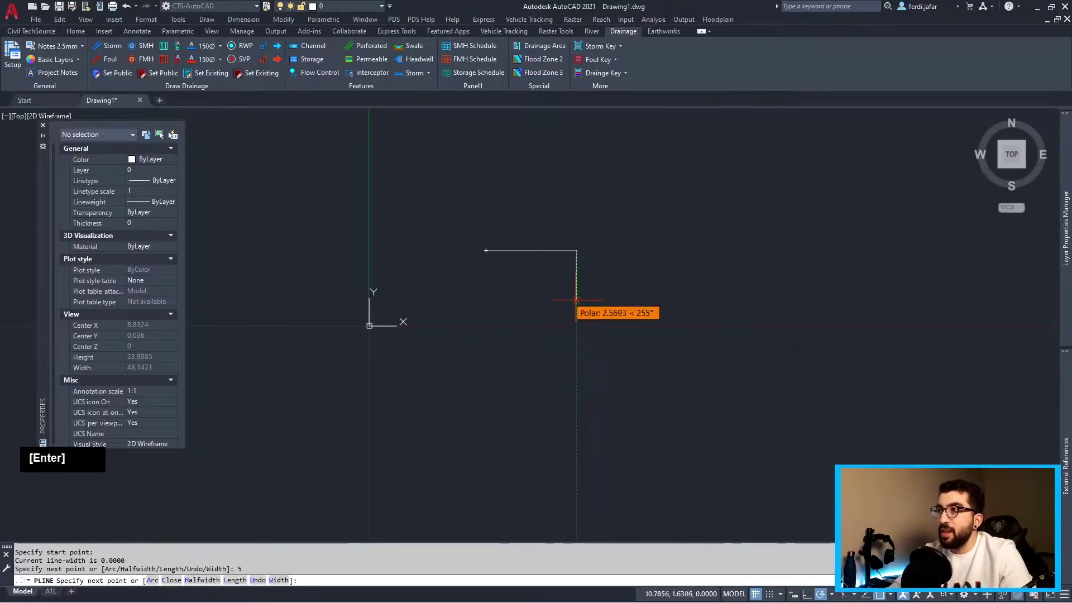
key("Escape")
Offset the horizontal polyline downward by 0.5
left_click(608, 239)
left_click(498, 287)
type("offset")
key("Return")
type("0.5")
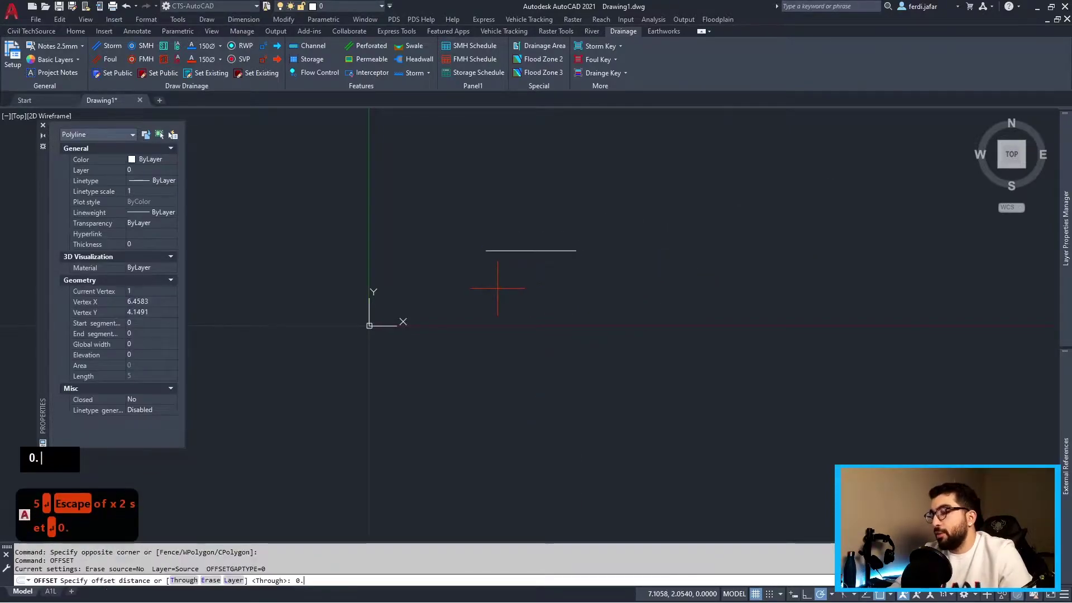
key("Return")
left_click(497, 288)
scroll(567, 234, "up", 4)
key("Escape")
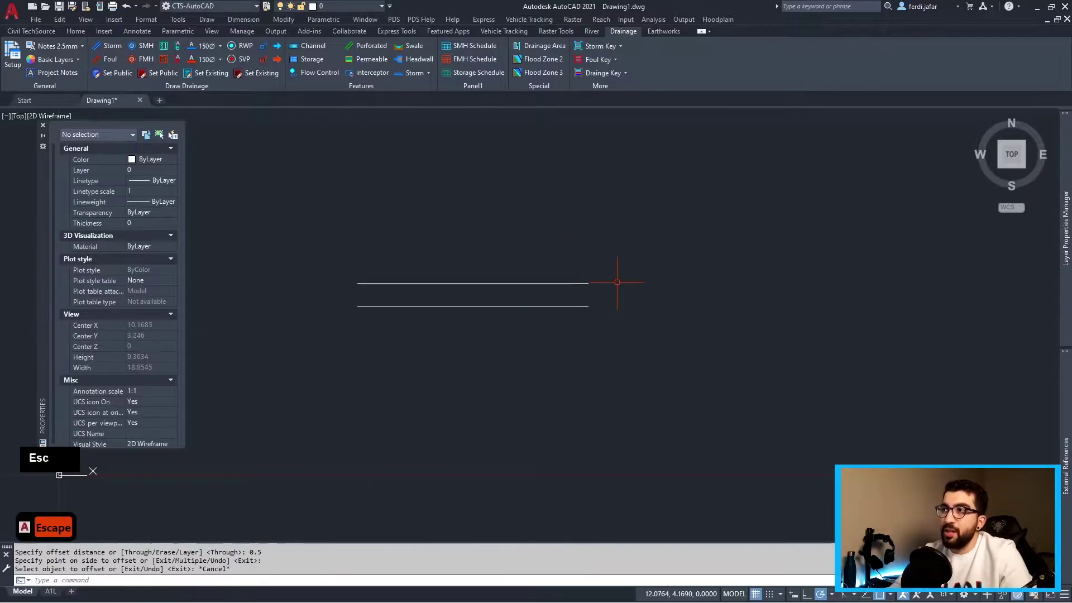
Draw a circle centred midway between the right ends of the two parallel lines, passing through their endpoints with a 0.25 radius
scroll(551, 298, "up", 2)
middle_click_drag(550, 299, 600, 283)
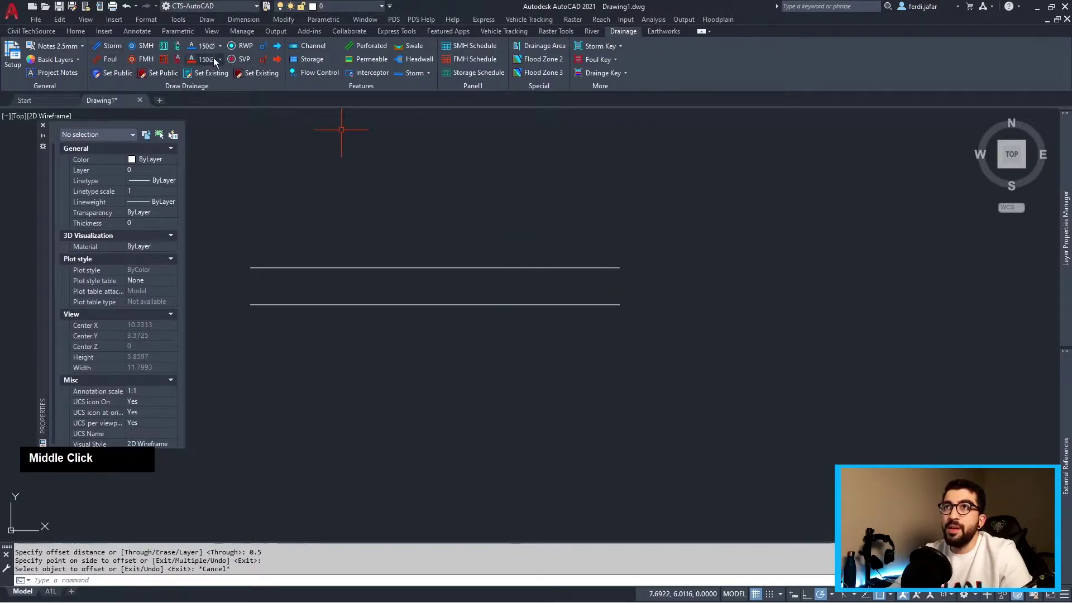
type("c")
key("Return")
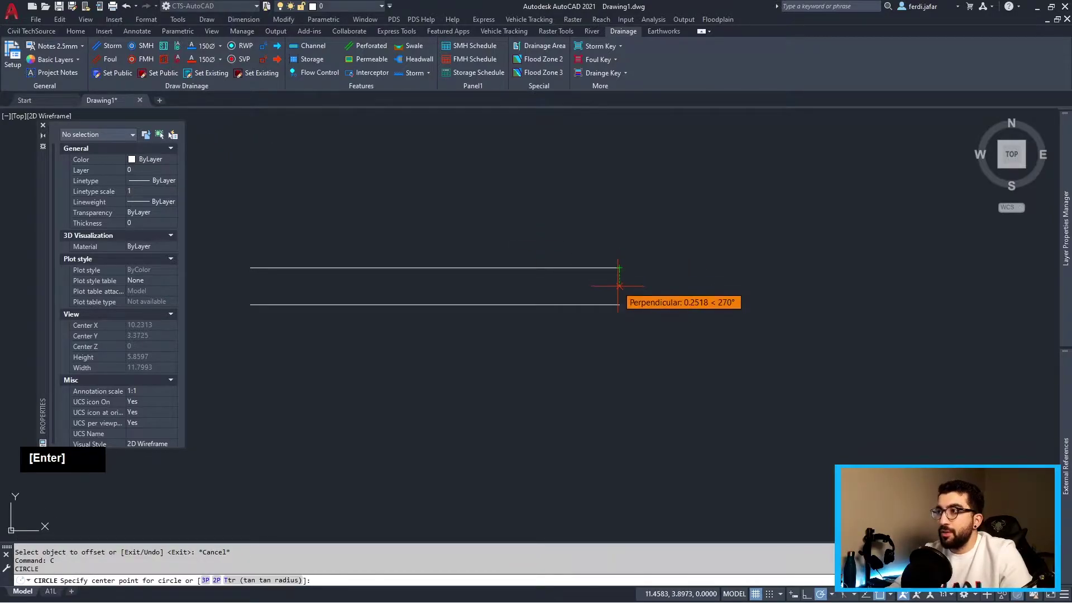
type("0.25")
key("Return")
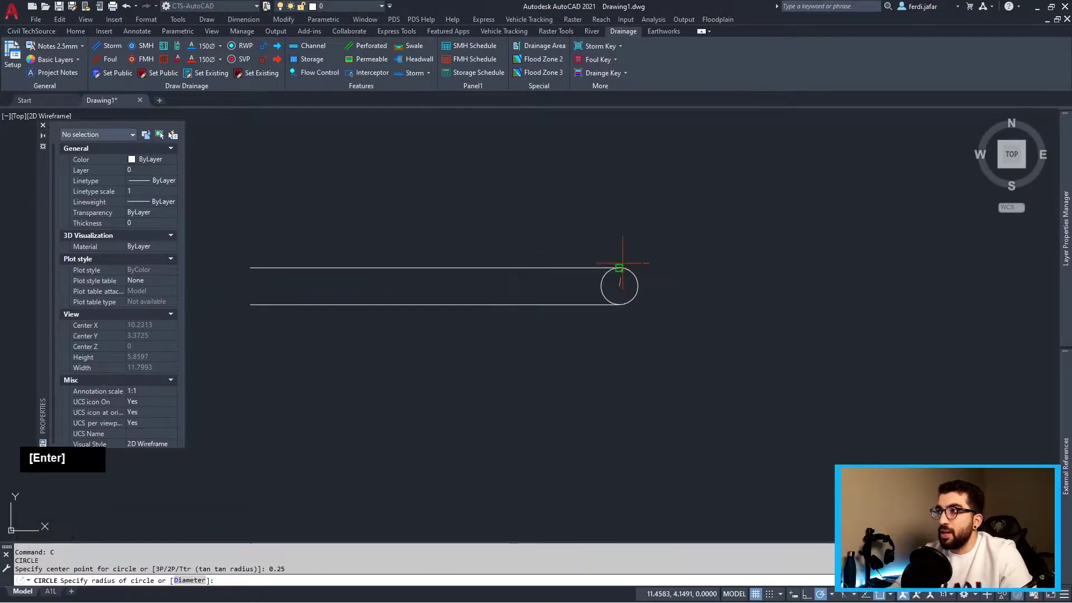
double_click(620, 269)
Copy the circle from the upper line's right endpoint to its left endpoint
left_click(635, 275)
type("copy")
key("Return")
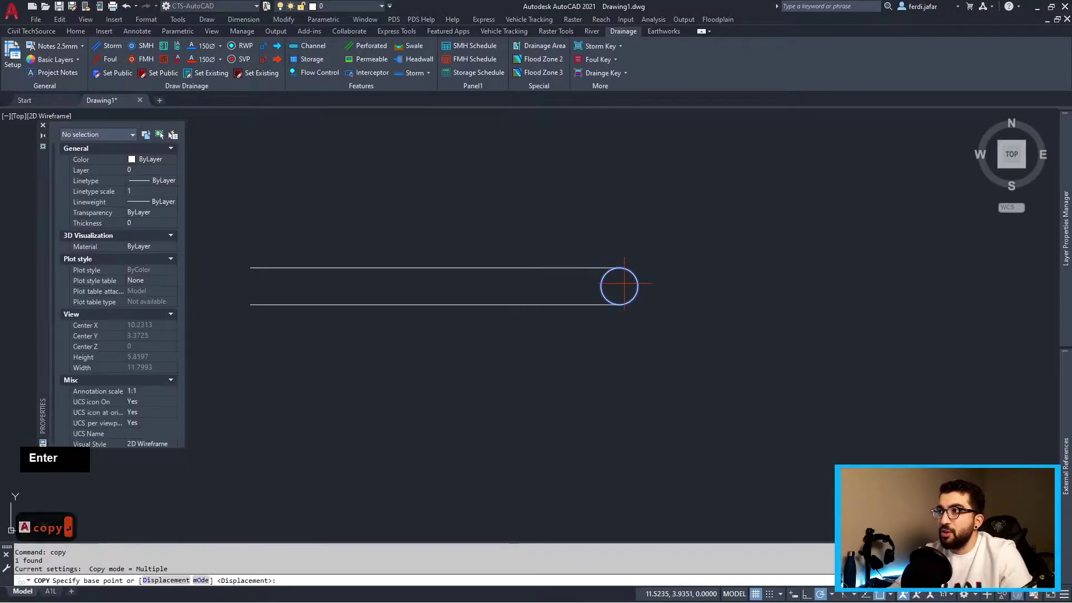
left_click(620, 268)
left_click(250, 269)
key("Escape")
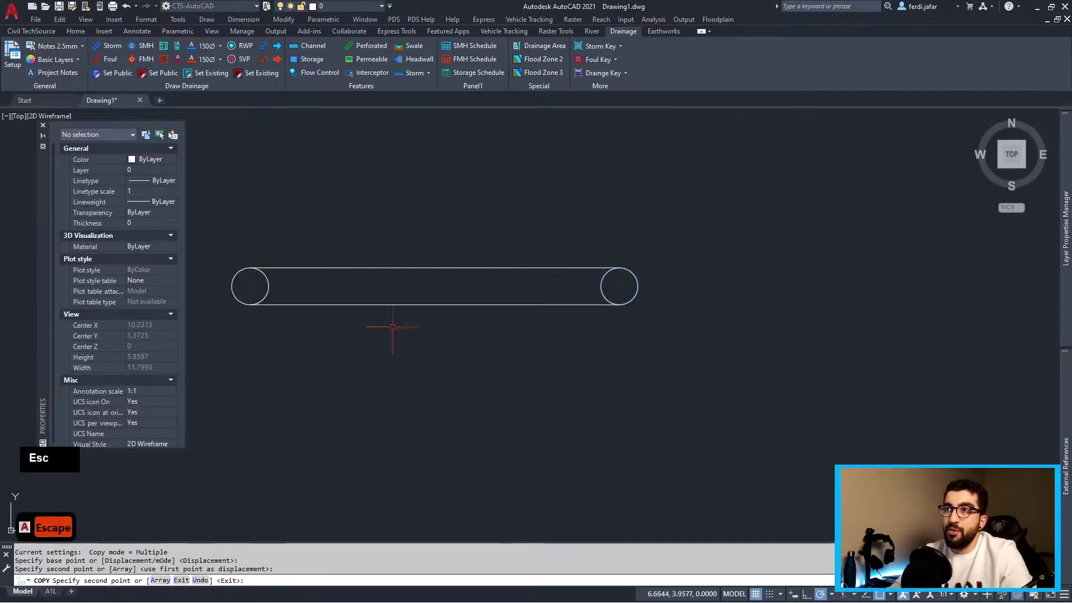
Trim the inner halves of both end circles, using the two parallel lines as cutting edges
left_click(565, 236)
left_click(407, 324)
type("tr")
key("Return")
left_click(614, 281)
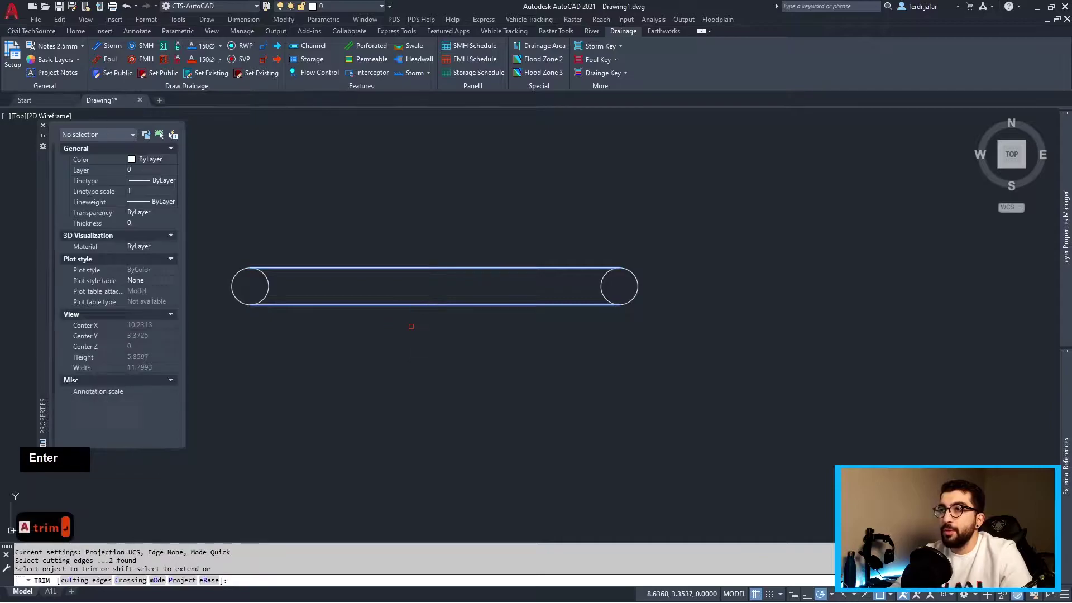
left_click(264, 282)
key("Return")
key("Escape")
Join the two lines and the two end arcs into one closed polyline
middle_click_drag(347, 326, 434, 326)
left_click(812, 221)
left_click(242, 352)
type("join")
key("Return")
Offset the closed slot-shaped polyline outward by 1.5 to outline the top of the swale
left_click(591, 233)
left_click(486, 281)
type("offset")
key("Return")
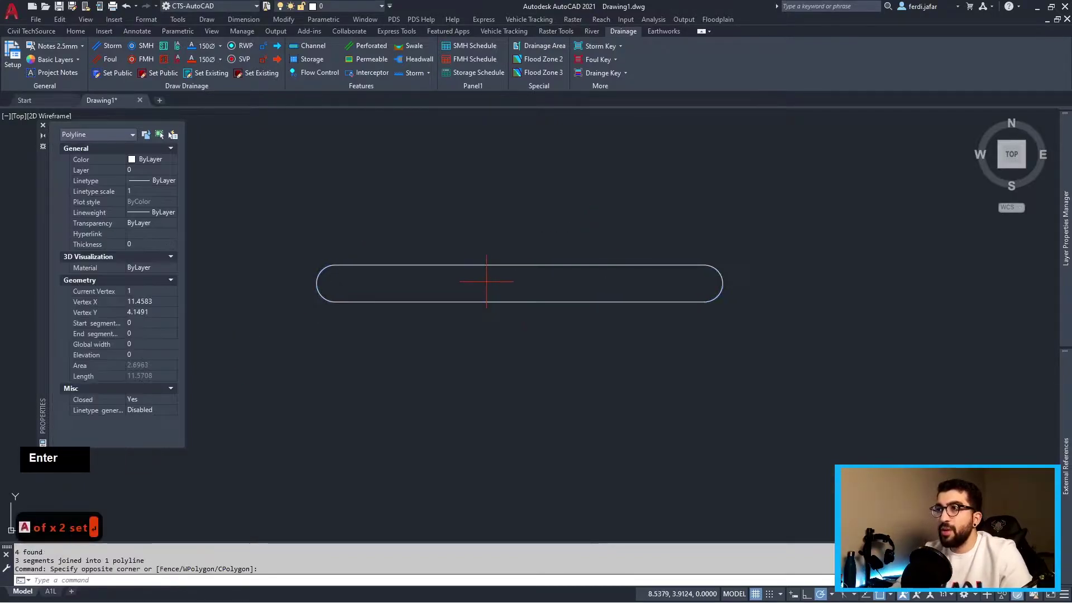
type("1.5")
key("Return")
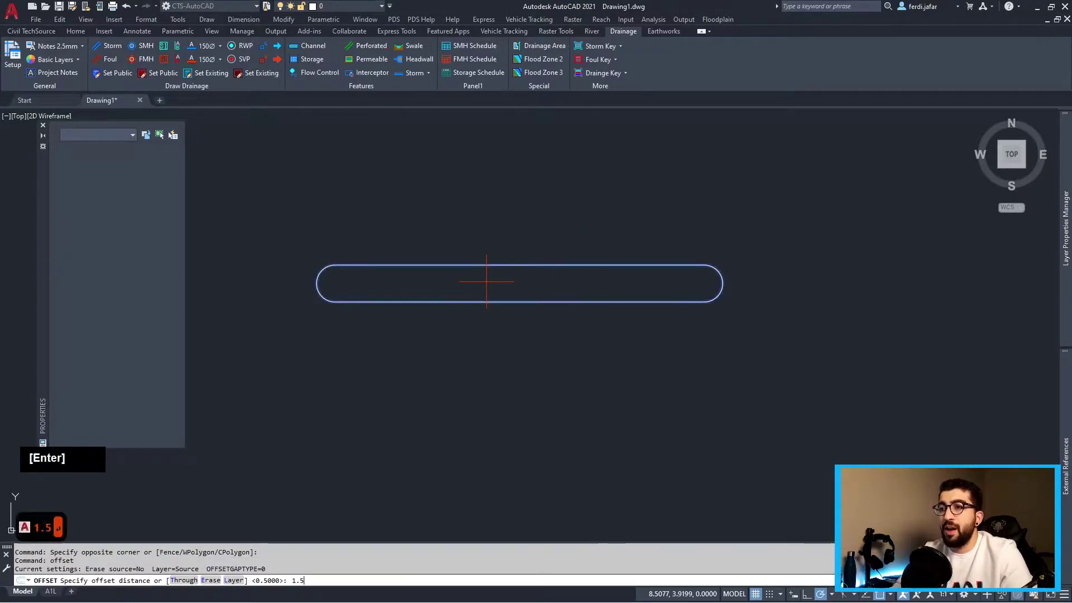
left_click(492, 246)
key("Escape")
Draw a horizontal base polyline about 0.5 units long in the empty area to the right of the swale plan
scroll(648, 254, "down", 4)
scroll(648, 254, "down", 3)
middle_click_drag(648, 254, 503, 302)
scroll(582, 264, "up", 3)
type("polyline")
key("Return")
scroll(581, 263, "down", 1)
middle_click_drag(581, 263, 550, 314)
left_click(506, 314)
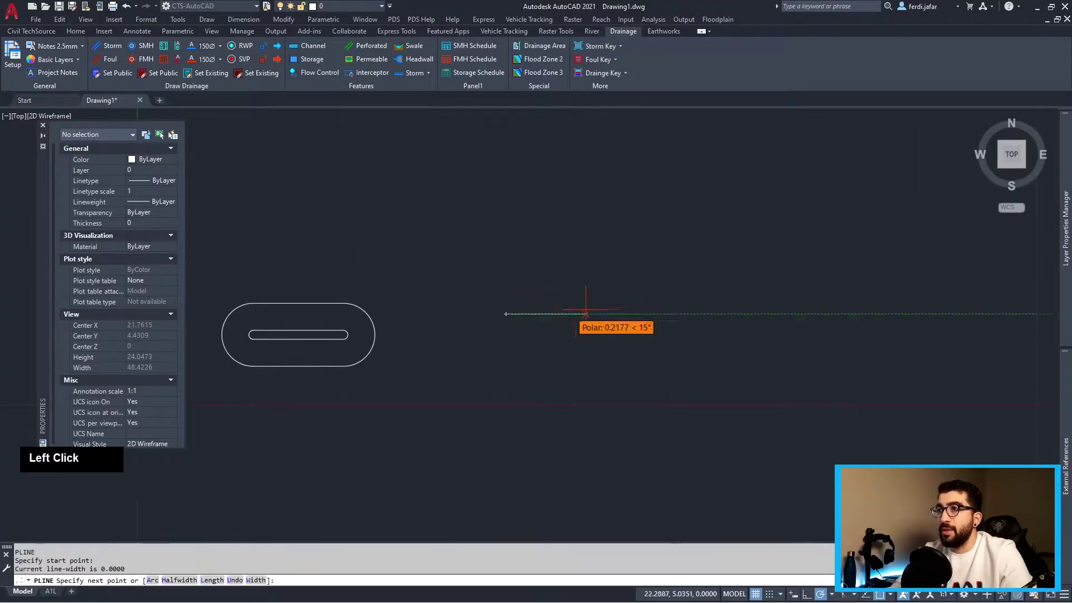
type("0")
key("Return")
key("Escape")
Draw a vertical polyline 0.5 units upward from the midpoint of the short base line
scroll(411, 340, "up", 10)
middle_click(441, 369)
key("Return")
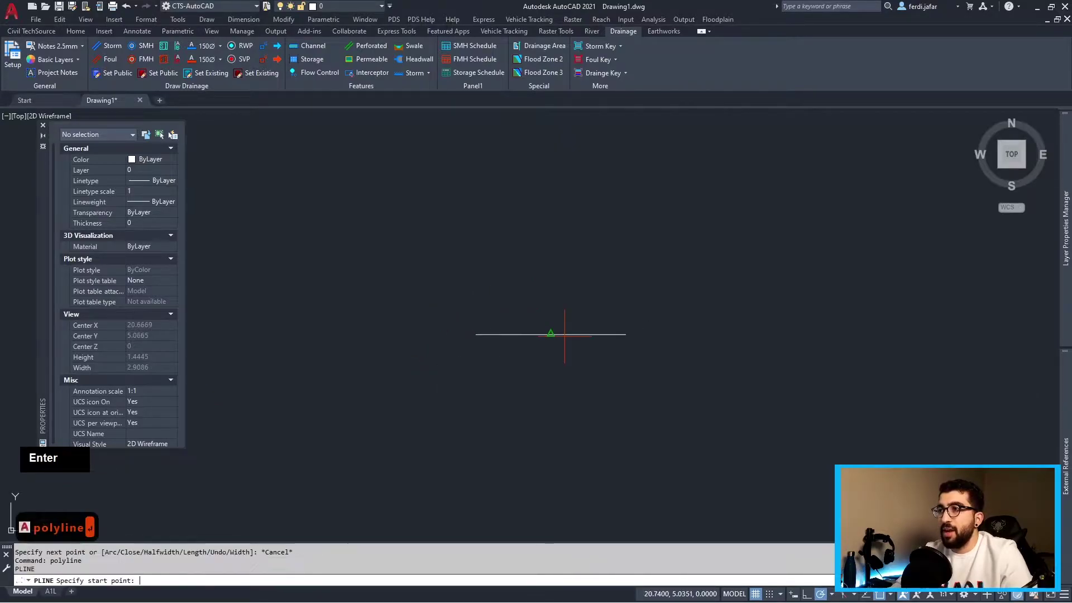
left_click(550, 335)
type("0.5")
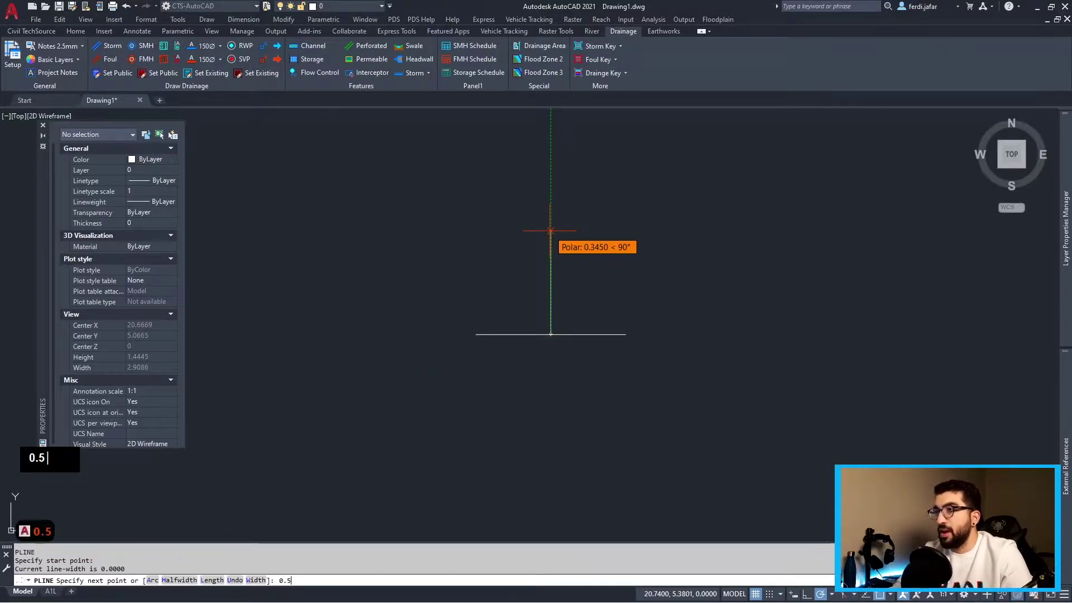
key("Return")
key("Escape")
scroll(546, 300, "up", 2)
middle_click(520, 333)
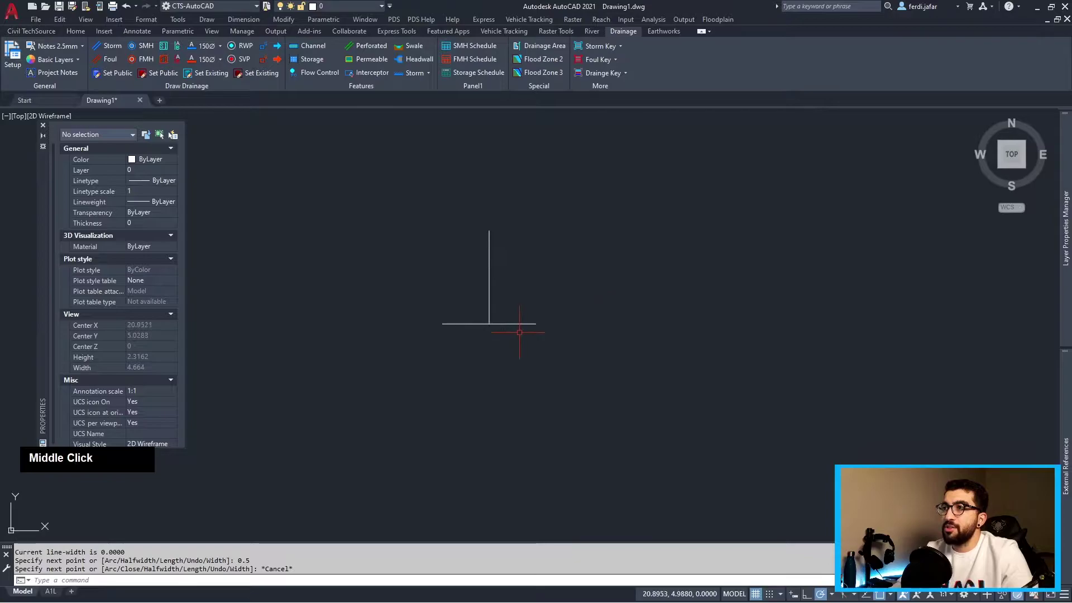
key("Return")
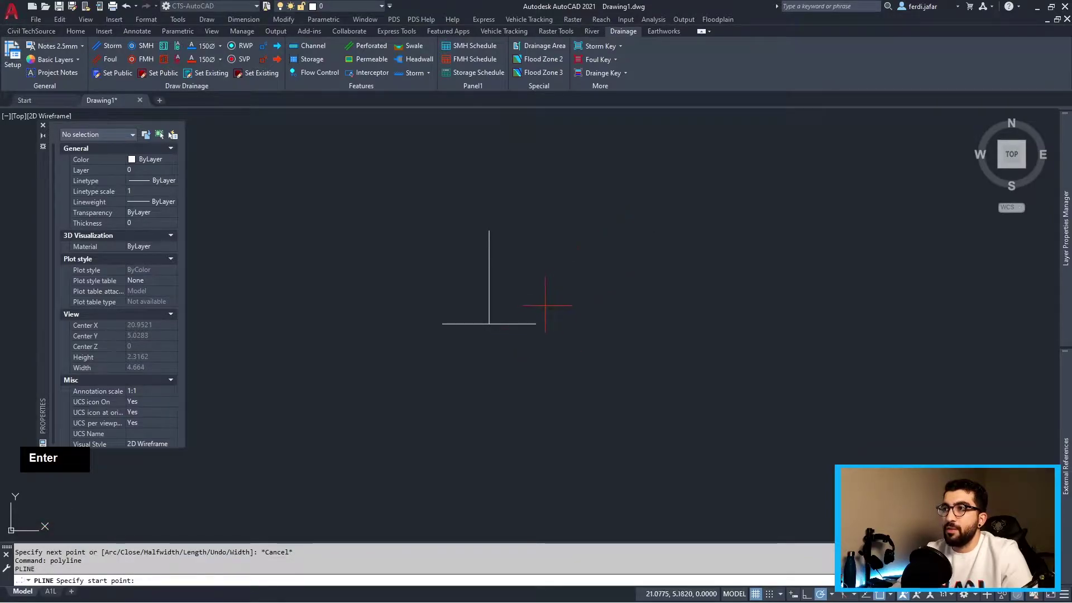
left_click(536, 323)
key("Escape")
Draw a slope triangle to the right of the base line, running 3 units across, 1 unit up and back to its start
key("Return")
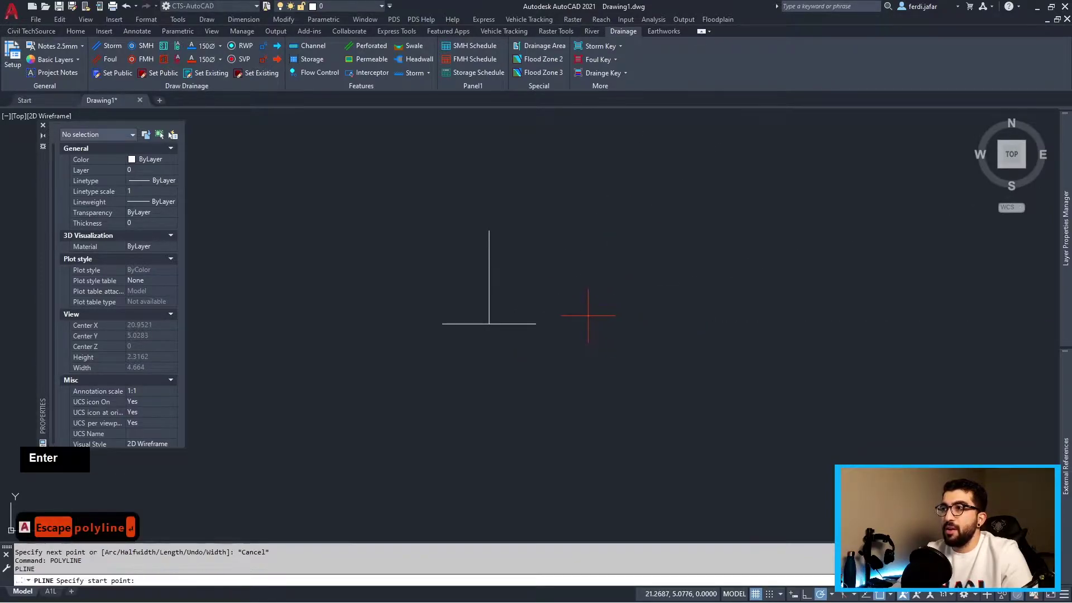
left_click(589, 316)
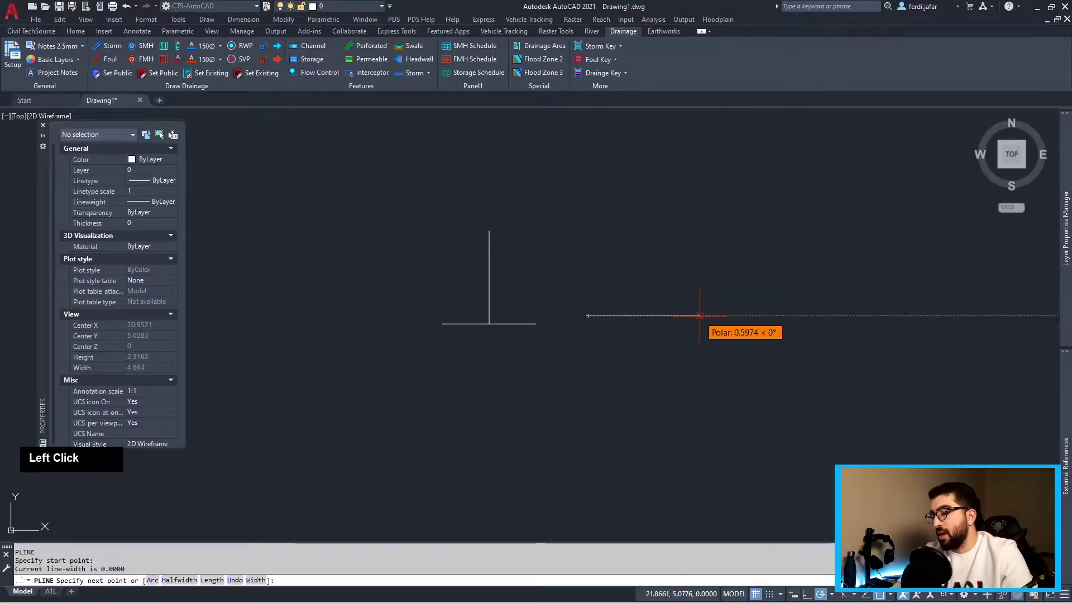
type("1")
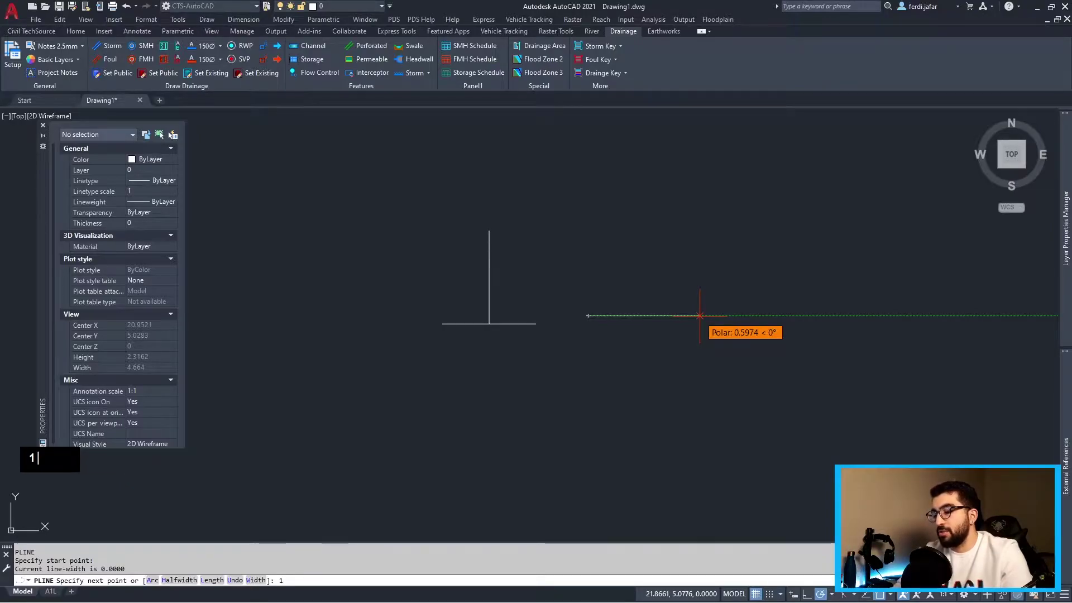
key("BackSpace")
type("3")
key("Return")
middle_click_drag(767, 240, 642, 270)
scroll(595, 271, "down", 4)
type("1")
key("Return")
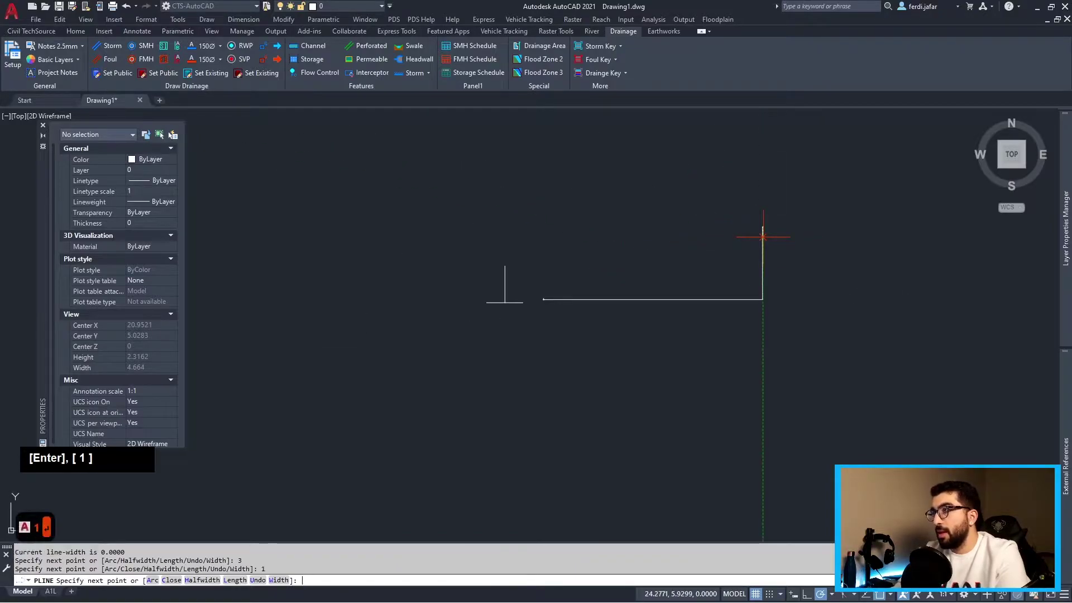
left_click(544, 300)
key("Escape")
Move the slope triangle so its lower-left corner sits on the right end of the base line
left_click(842, 201)
left_click(651, 323)
type("m")
key("Return")
scroll(533, 301, "up", 3)
left_click(499, 282)
left_click(447, 289)
Draw a horizontal polyline from the top of the vertical line to the right, across the triangle's sloping side
key("Return")
left_click(400, 197)
left_click(852, 197)
key("Escape")
Trim the horizontal top line and the triangle's sloping side beyond the point where they cross
scroll(749, 225, "down", 3)
double_click(699, 322)
type("tr")
key("Return")
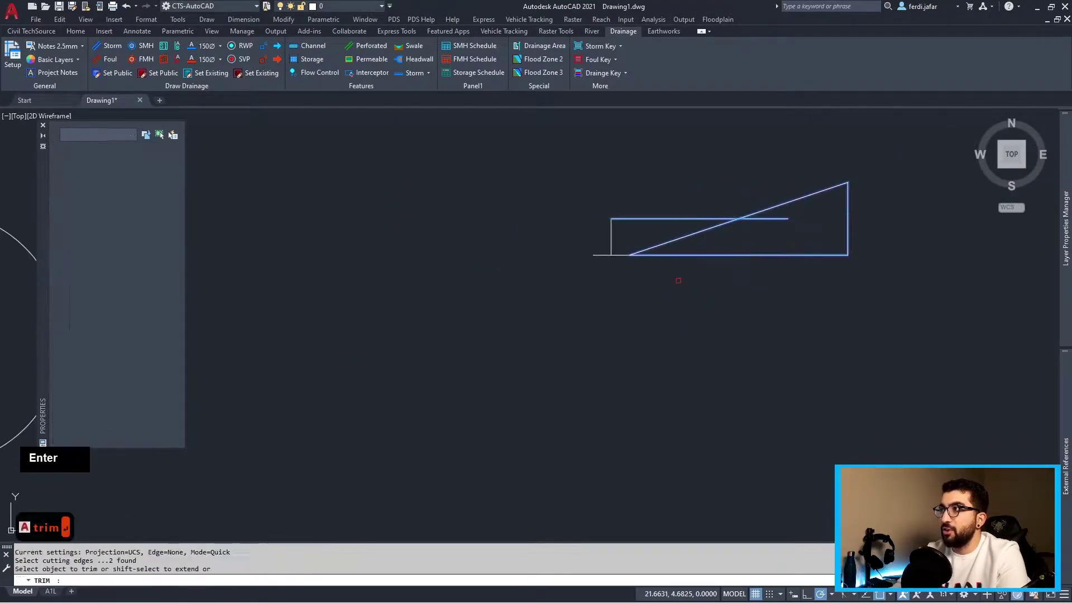
left_click(777, 233)
key("Escape")
double_click(853, 219)
key("Escape")
Trim away the triangle's vertical and bottom sides, using the short base line as the cutting edge
left_click(617, 255)
type("trim")
key("Return")
left_click(816, 237)
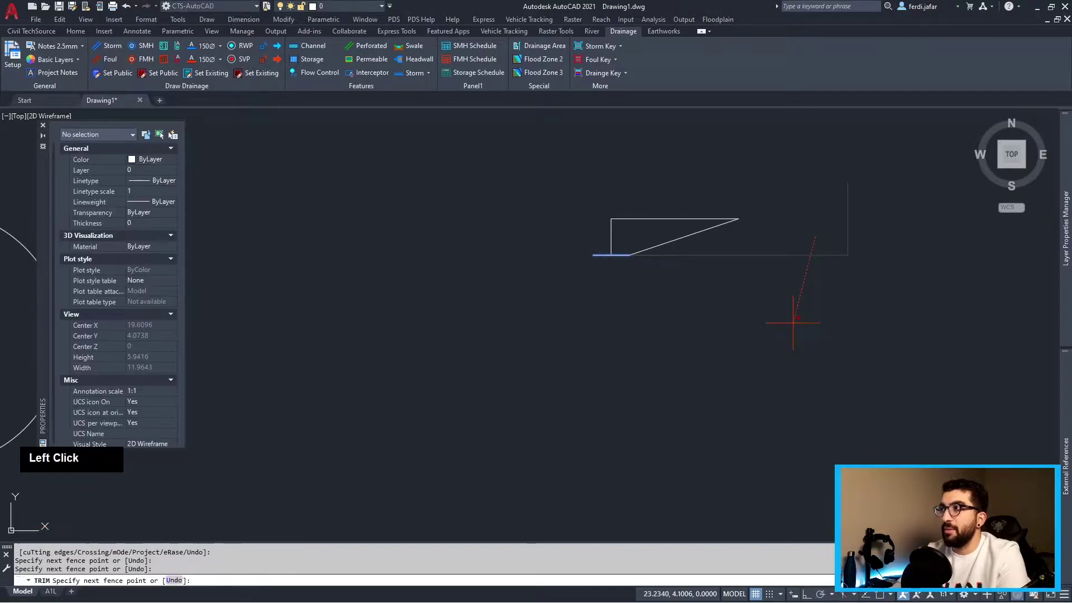
key("Escape")
Erase the horizontal top line and the vertical height line, keeping only the base and the slope
scroll(670, 204, "up", 4)
left_click(670, 203)
left_click(640, 259)
key("Delete")
left_click(628, 246)
left_click(497, 254)
key("Delete")
scroll(586, 227, "down", 6)
middle_click(587, 227)
scroll(609, 239, "up", 3)
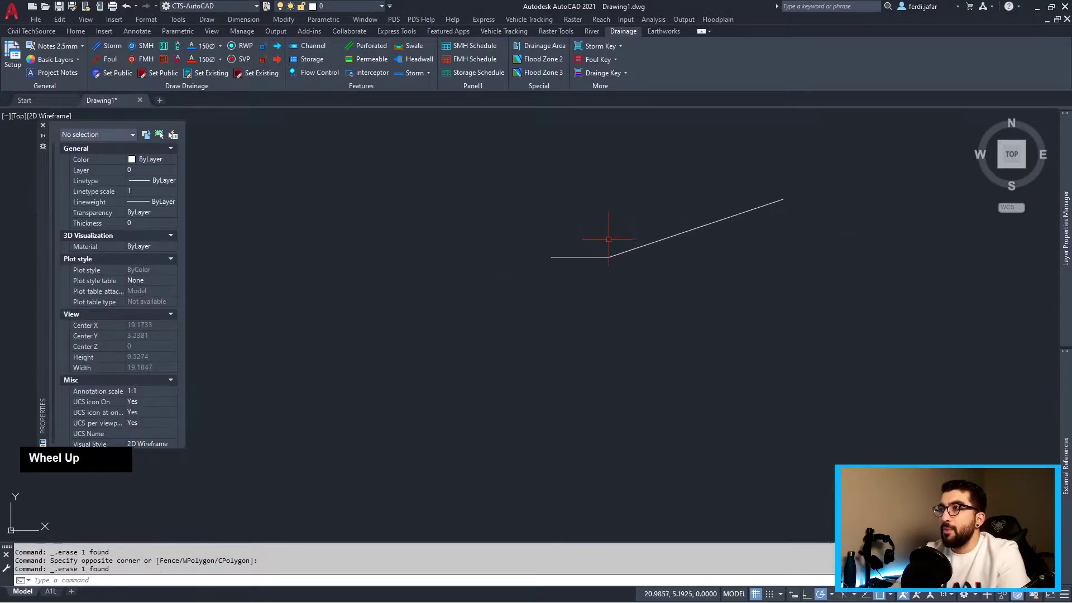
type("pol")
key("Return")
key("Escape")
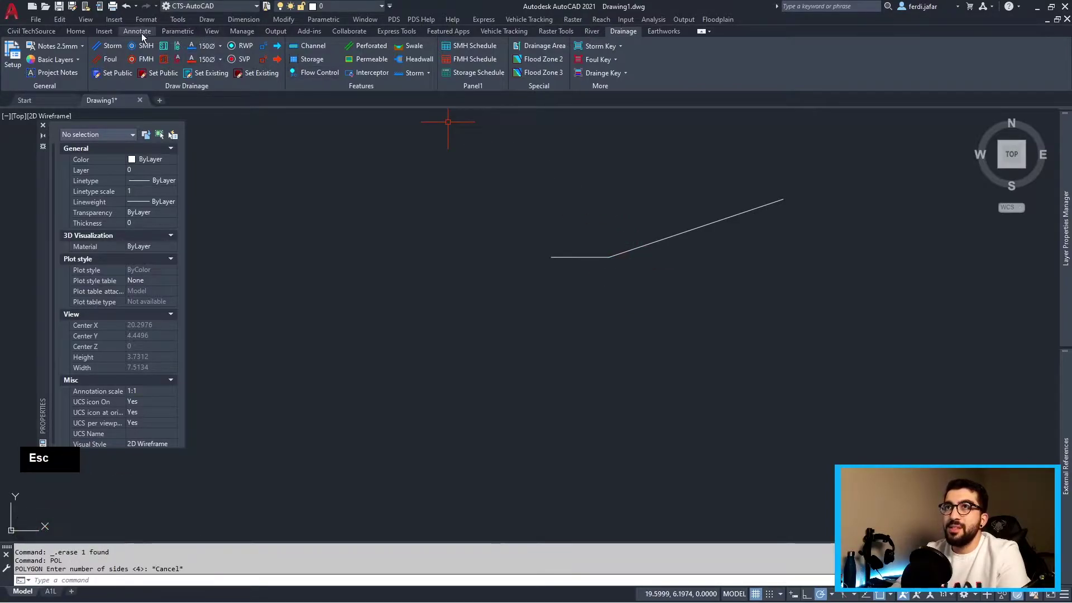
Dimension the horizontal run of the cross-section's slope, and delete that dimension
left_click(31, 30)
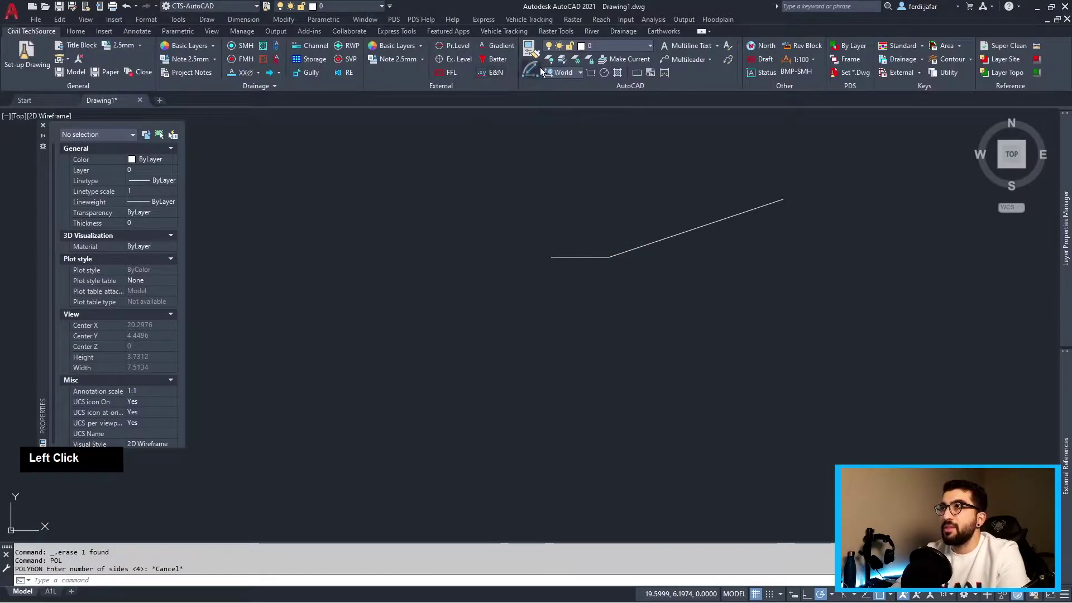
type("dim")
key("Return")
left_click(608, 257)
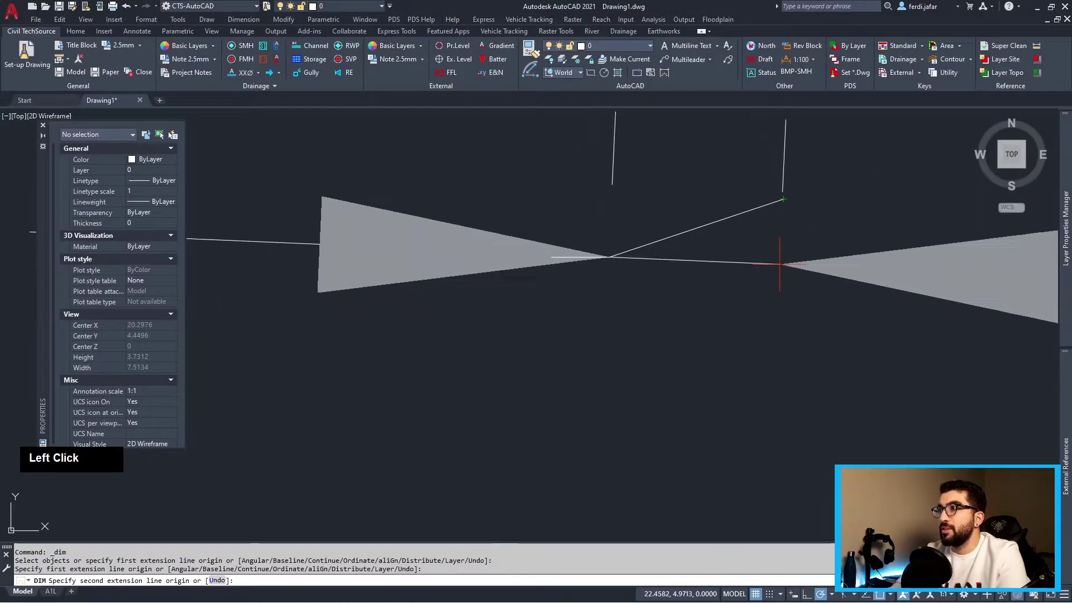
left_click(785, 257)
scroll(773, 364, "down", 4)
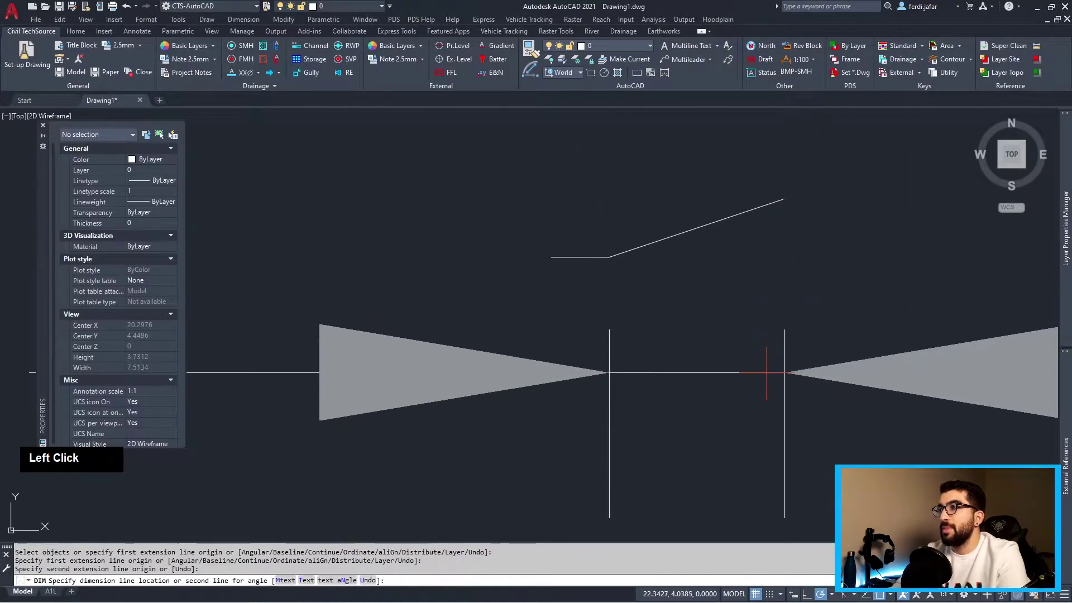
left_click(758, 362)
scroll(759, 358, "up", 5)
key("Escape")
double_click(758, 360)
key("Delete")
Move both swale plan outlines from their common centre to the origin at 0,0
scroll(621, 323, "down", 5)
middle_click_drag(621, 323, 629, 270)
scroll(790, 246, "up", 2)
middle_click_drag(790, 246, 663, 292)
left_click(871, 205)
left_click(548, 370)
type("move")
key("Return")
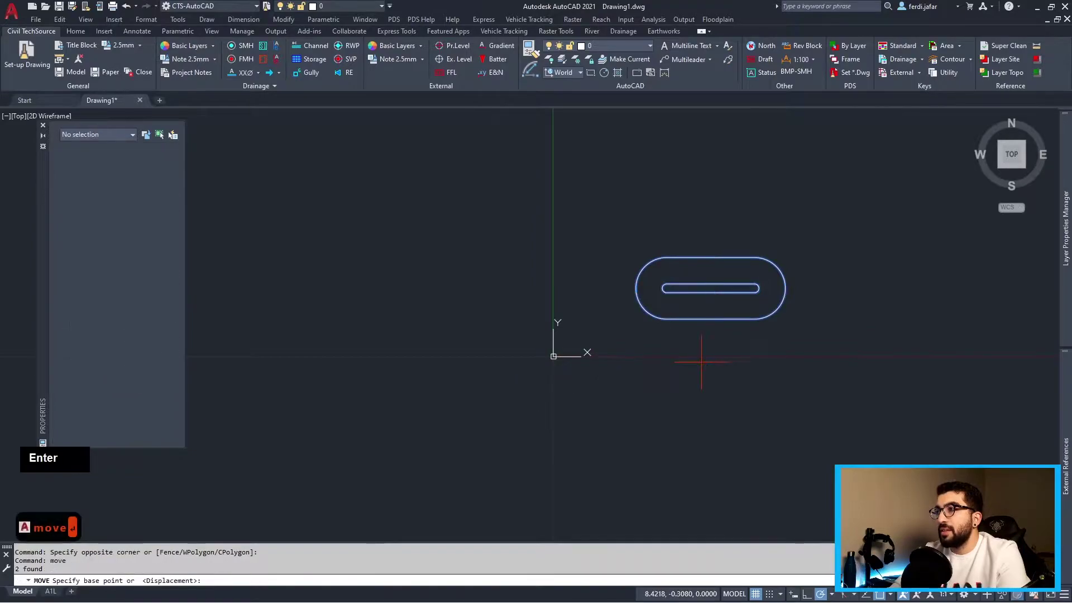
scroll(727, 324, "up", 2)
left_click(701, 266)
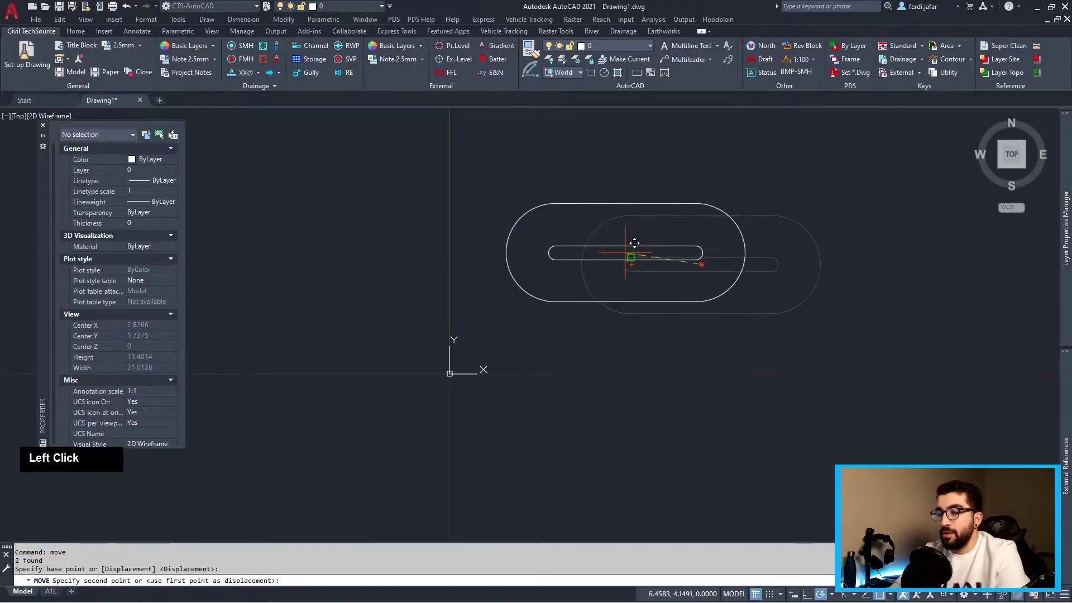
type("0,0")
key("Return")
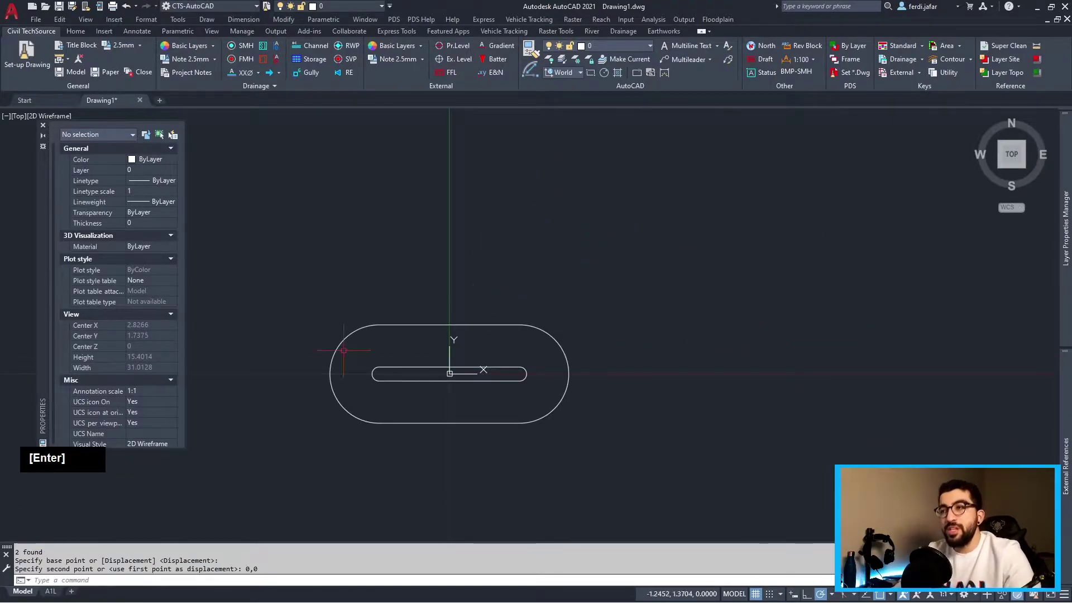
Create a block named Swale_Test from both swale outlines, with its base point at the origin
scroll(448, 266, "down", 3)
left_click(385, 271)
left_click(618, 375)
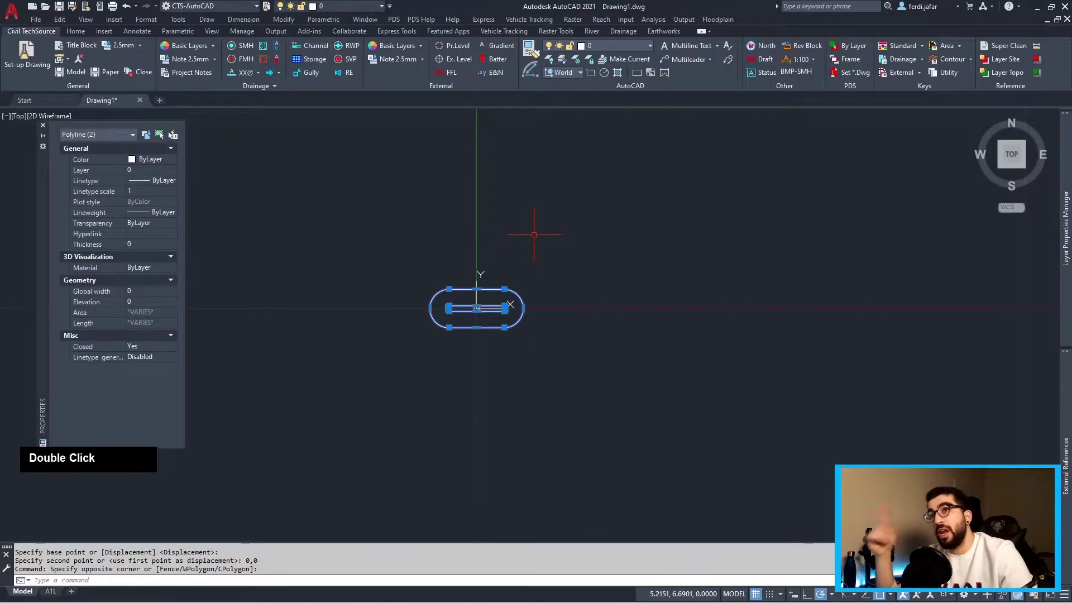
type("Bloc")
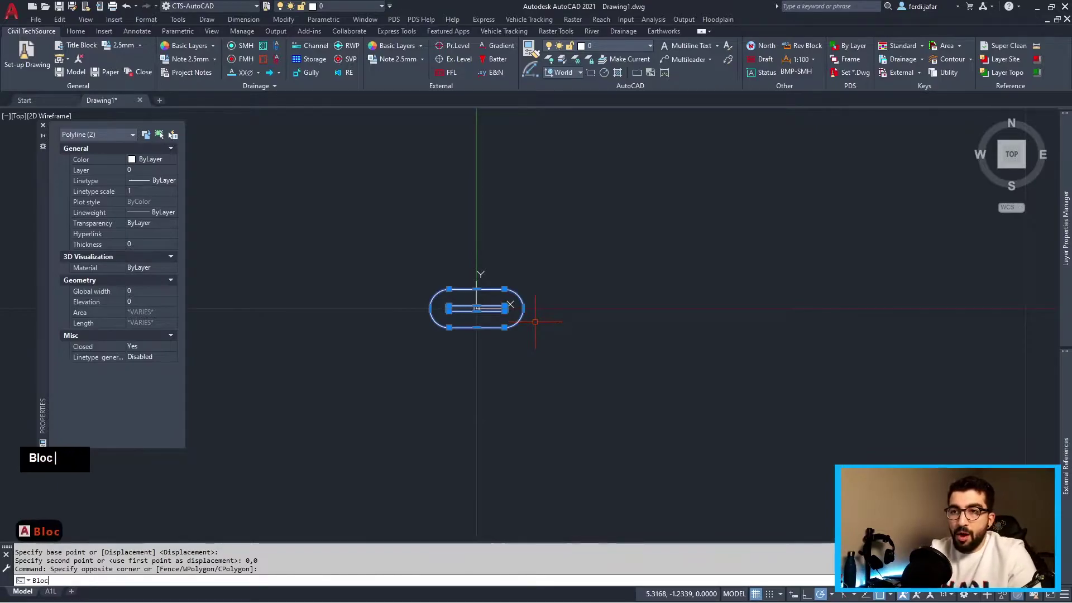
key("Return")
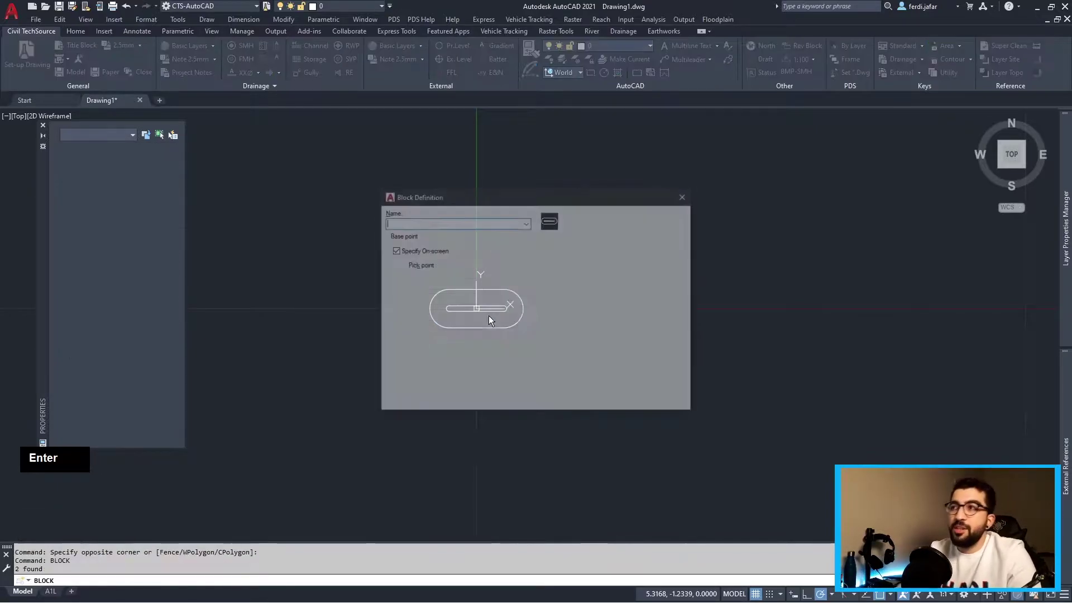
type("Sew")
key("BackSpace")
key("BackSpace")
type("wale_Tut")
key("BackSpace")
type("e")
key("BackSpace")
key("BackSpace")
type("est")
key("Return")
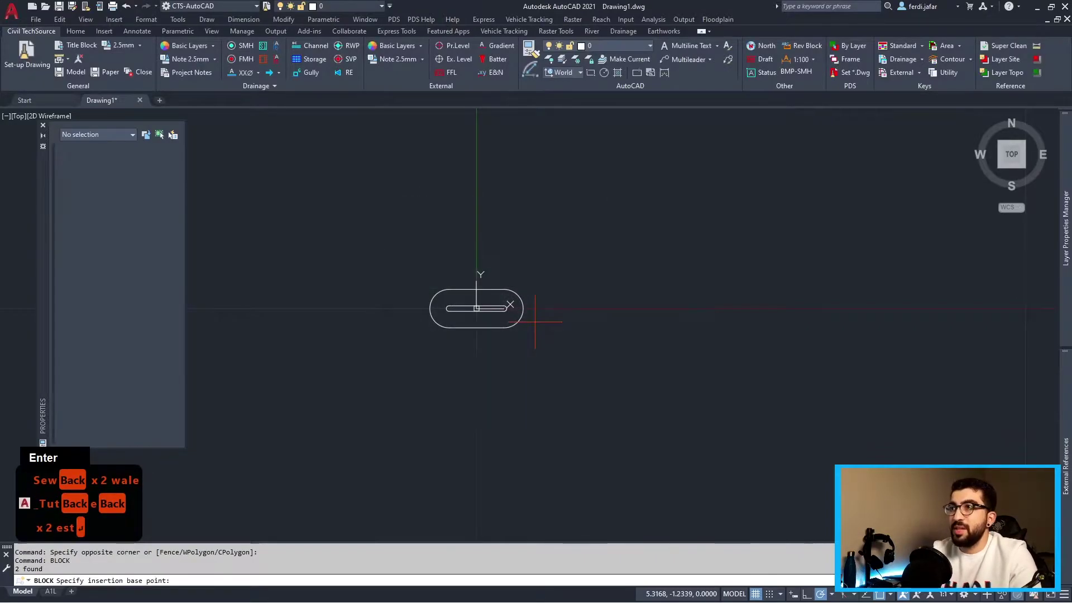
scroll(510, 299, "up", 2)
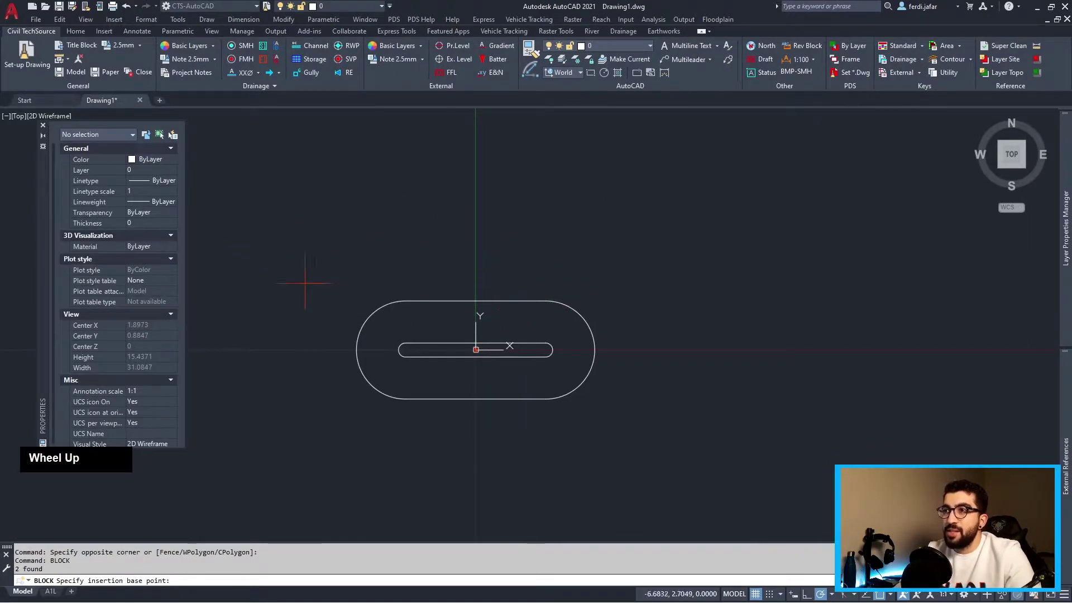
left_click(475, 349)
Open the swale block in the Block Editor
left_click(257, 245)
left_click(690, 440)
right_click(531, 278)
left_click(577, 330)
scroll(575, 328, "down", 2)
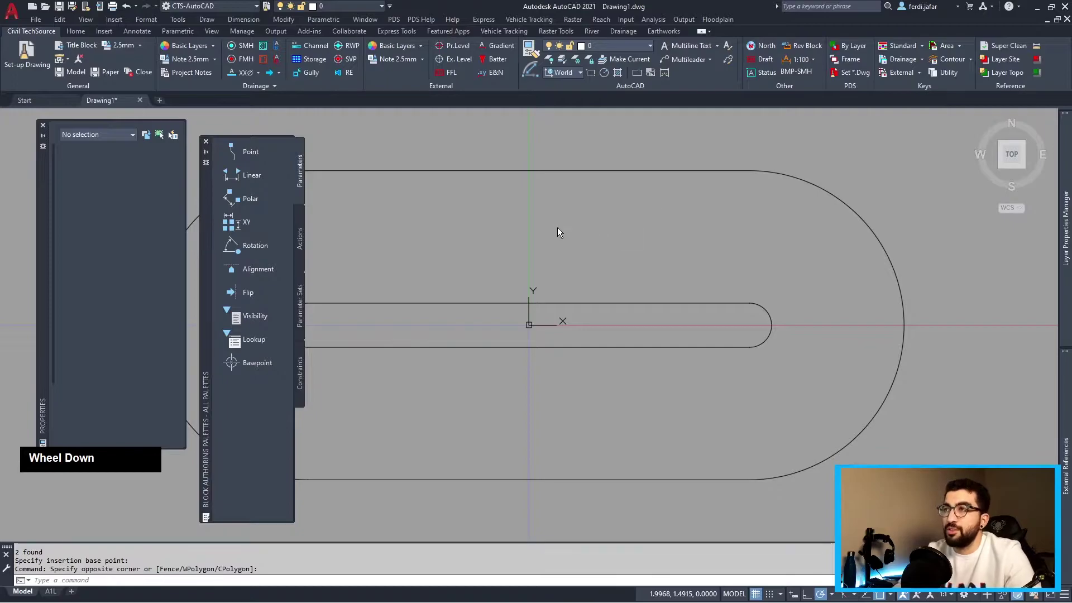
middle_click(581, 220)
scroll(531, 240, "down", 2)
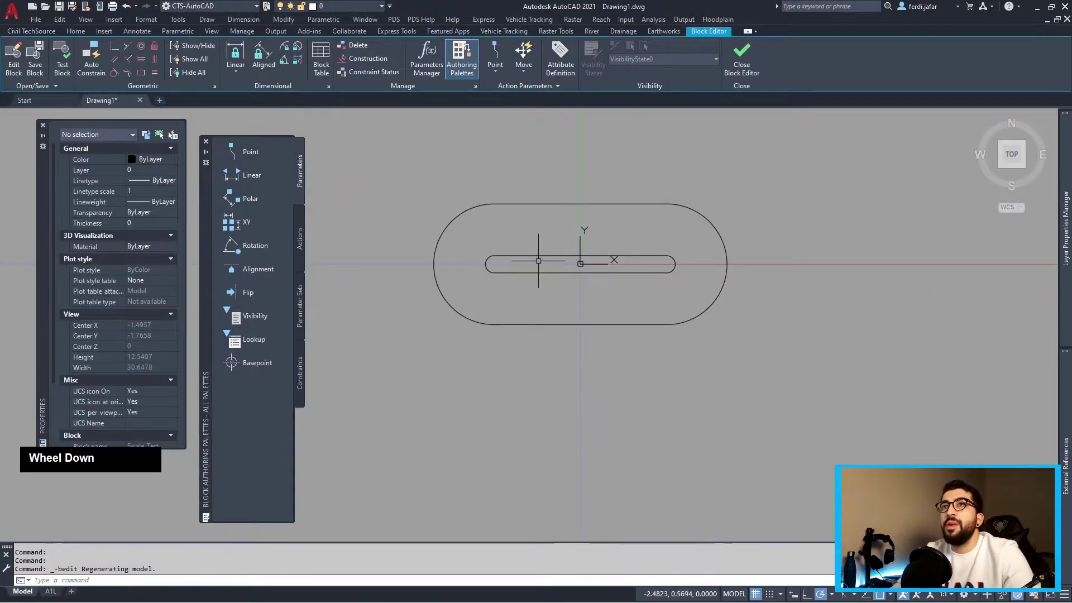
middle_click_drag(495, 232, 496, 298)
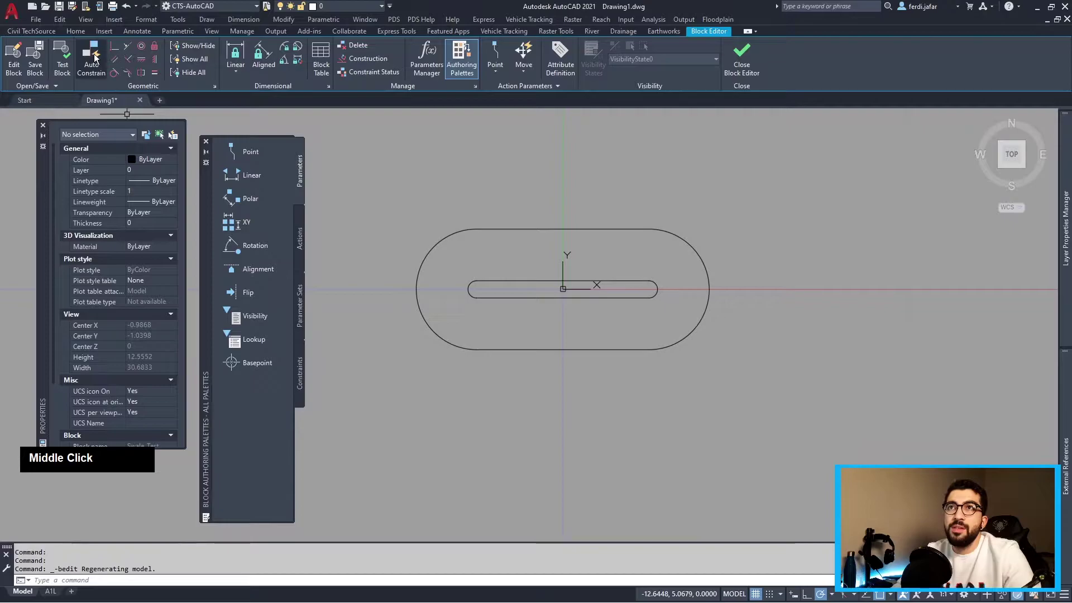
Start Auto Constrain, check its settings for the Parallel, Tangent, Concentric and Equal constraint types, and accept them
left_click(707, 33)
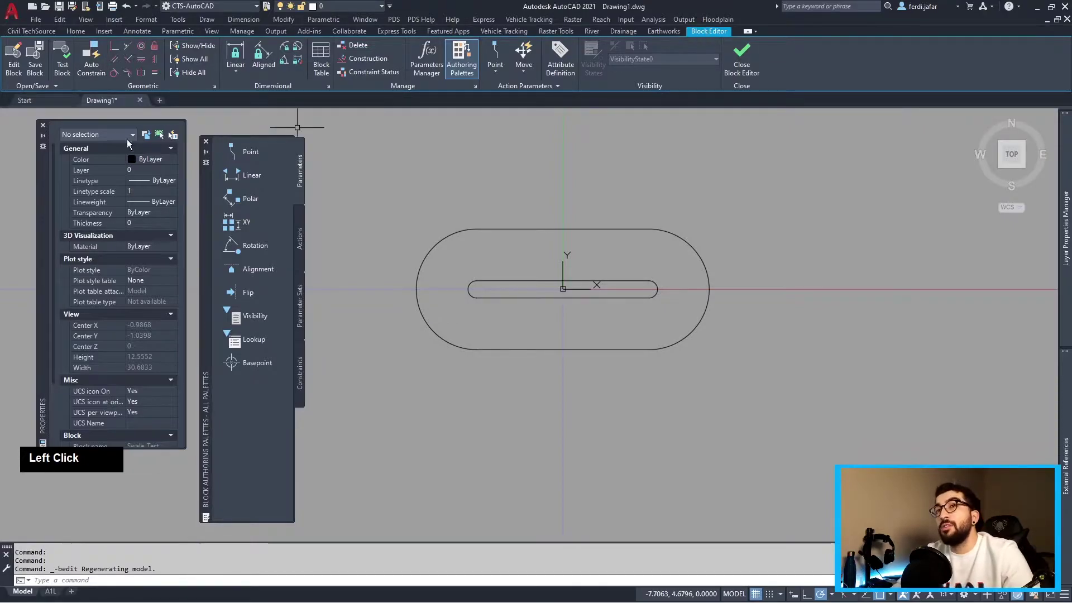
left_click(87, 60)
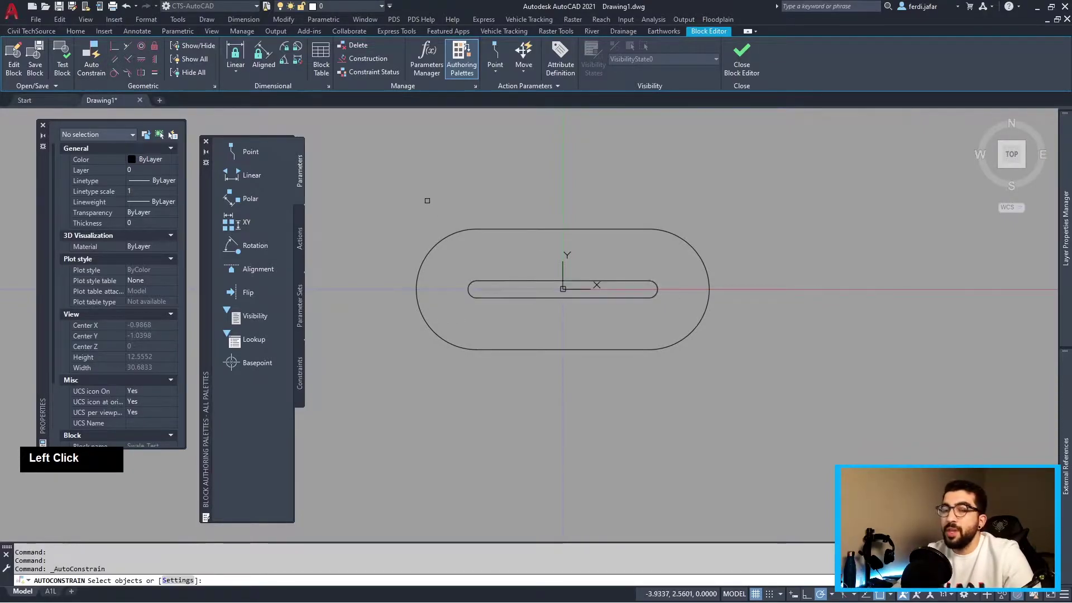
type("s")
key("Return")
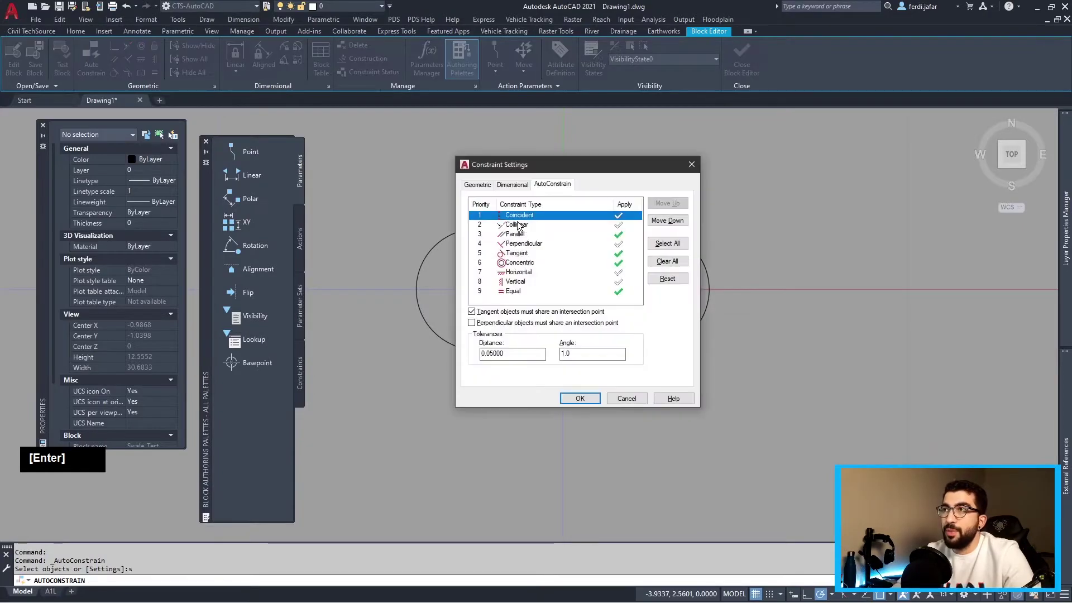
left_click_drag(598, 165, 531, 164)
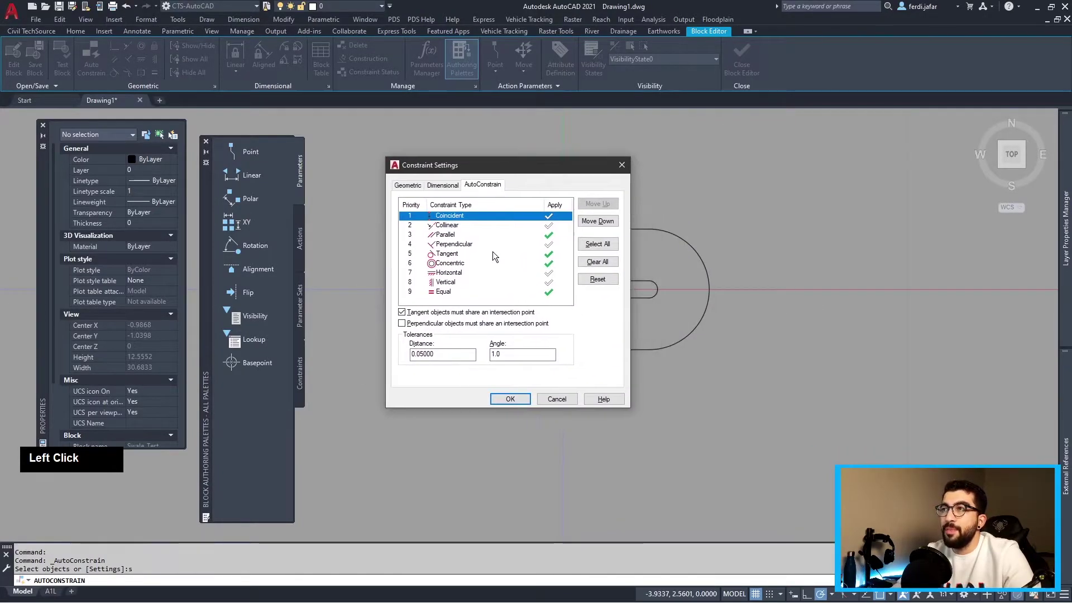
left_click(462, 237)
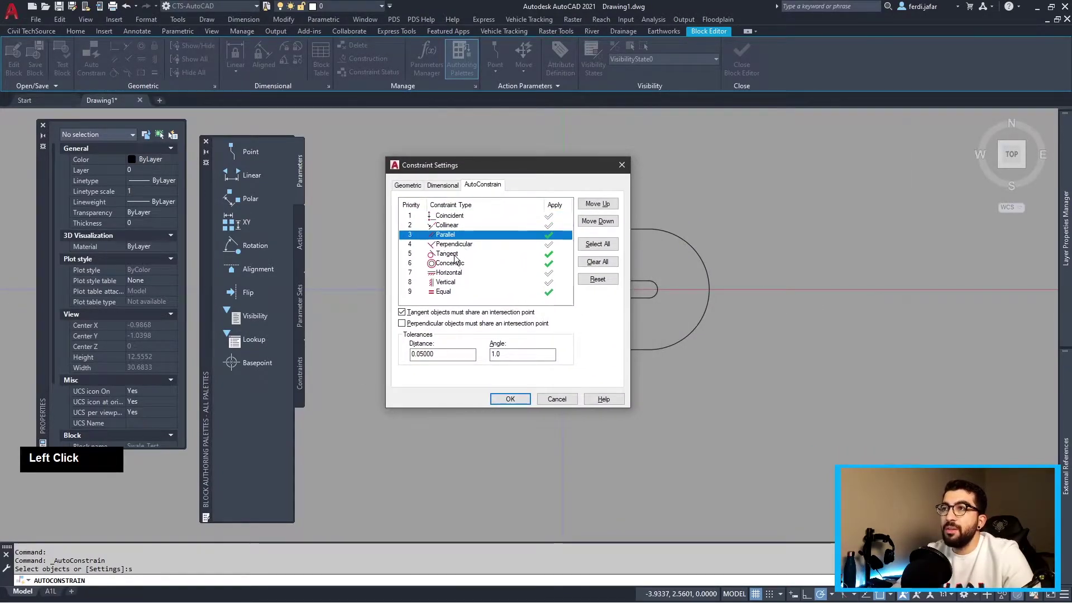
left_click(455, 254)
left_click(464, 263)
left_click(483, 294)
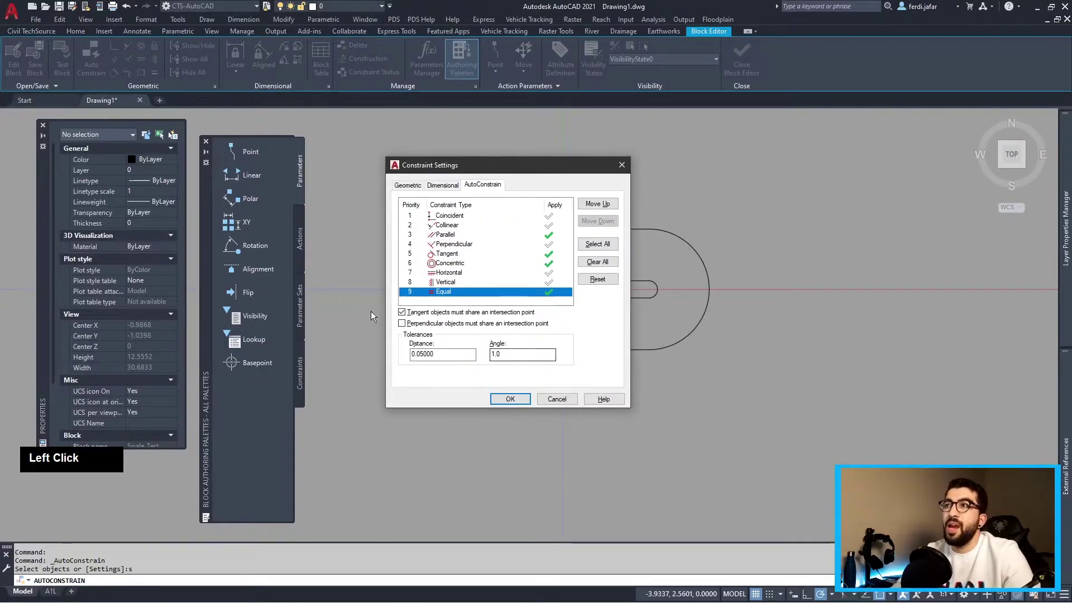
left_click(511, 399)
Apply the automatic geometric constraints to both swale outlines and inspect the resulting constraint markers
left_click(378, 186)
left_click(801, 386)
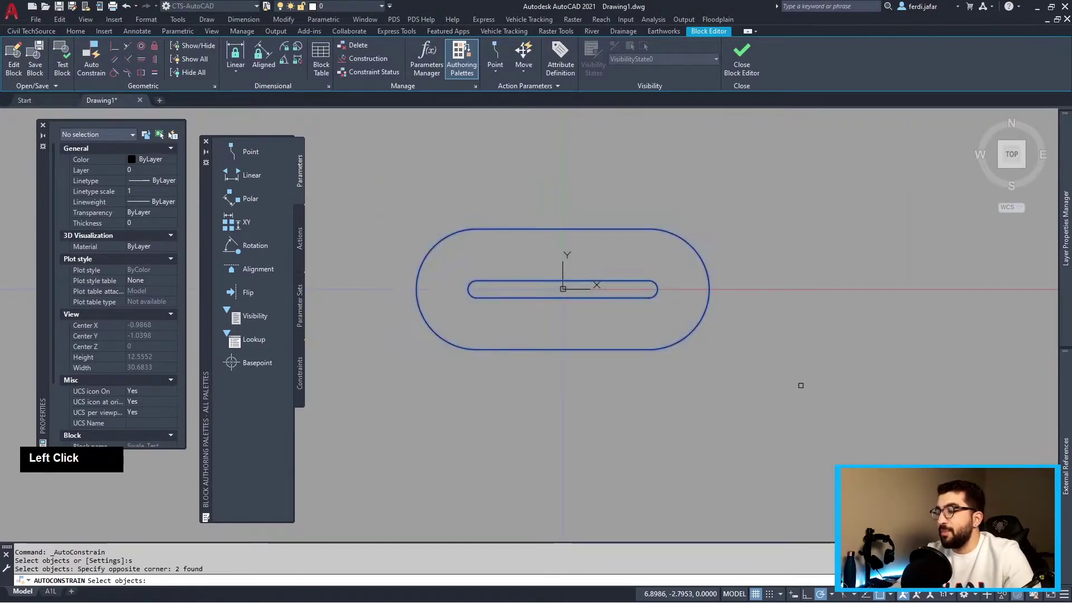
key("Return")
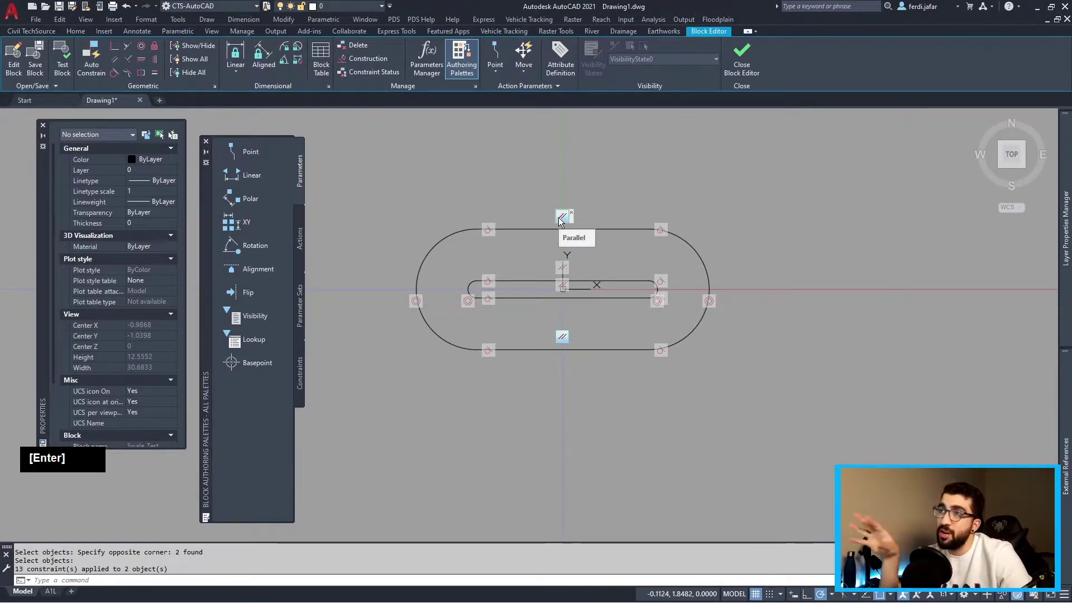
scroll(561, 219, "up", 4)
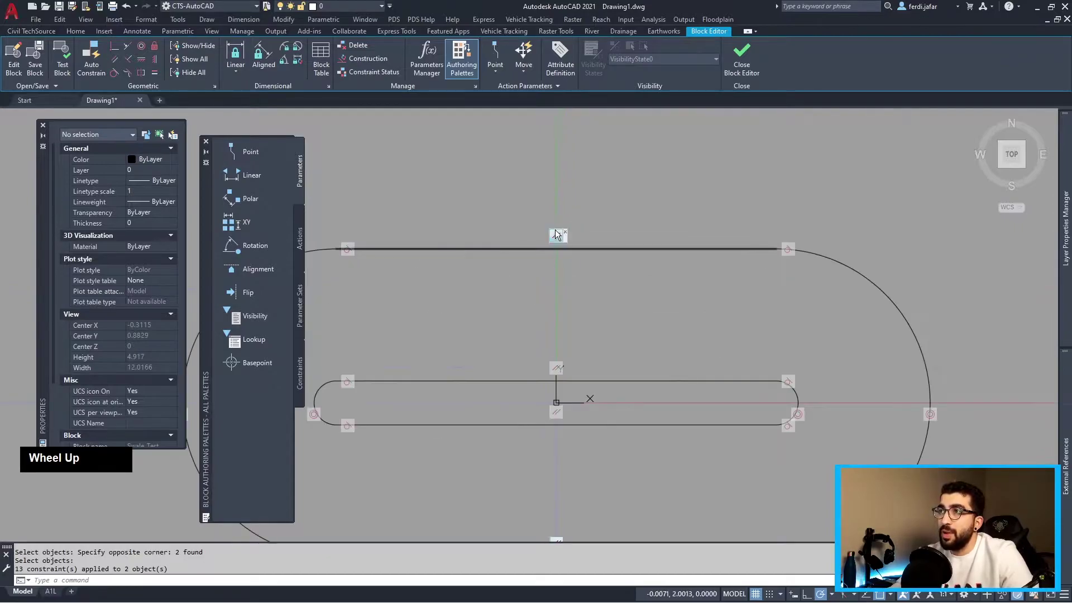
scroll(806, 232, "down", 2)
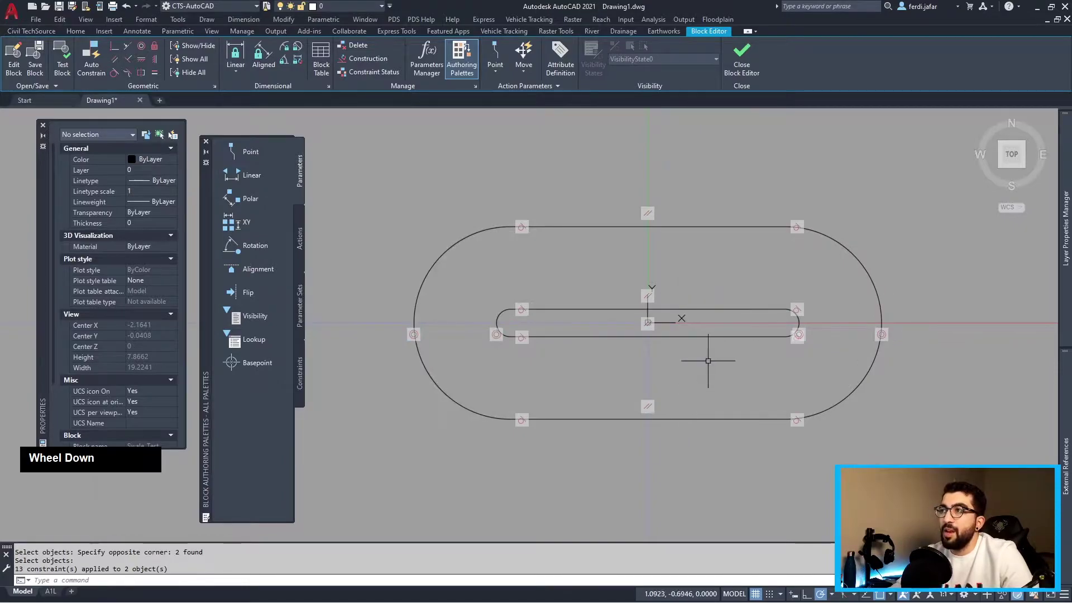
scroll(588, 268, "down", 4)
middle_click_drag(588, 268, 569, 293)
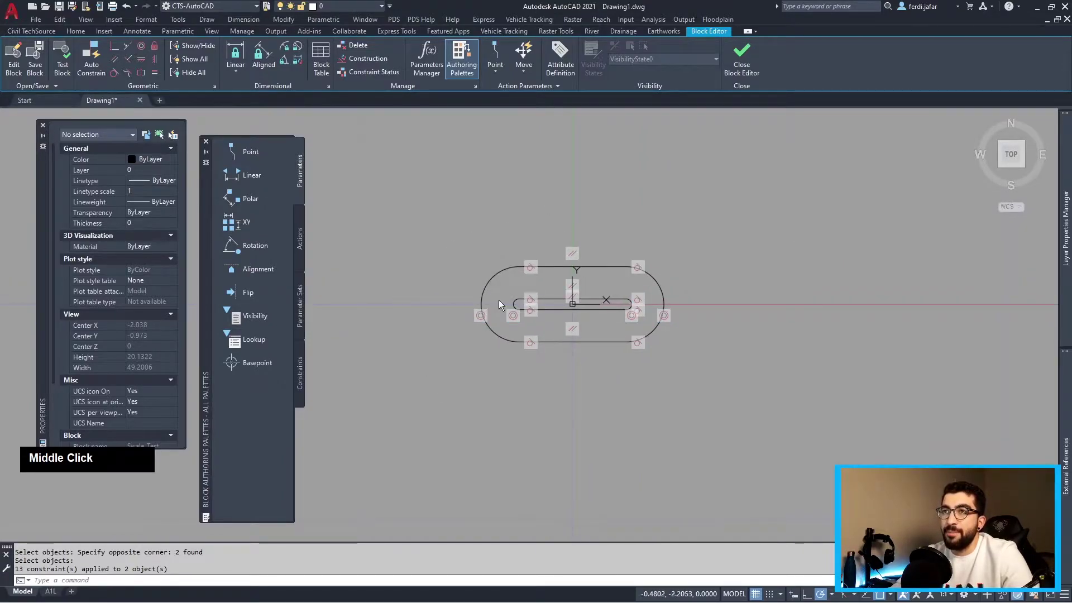
Add a linear constraint parameter above the outer outline's upper straight side and set it to Lenght=5
left_click(237, 54)
scroll(564, 276, "up", 3)
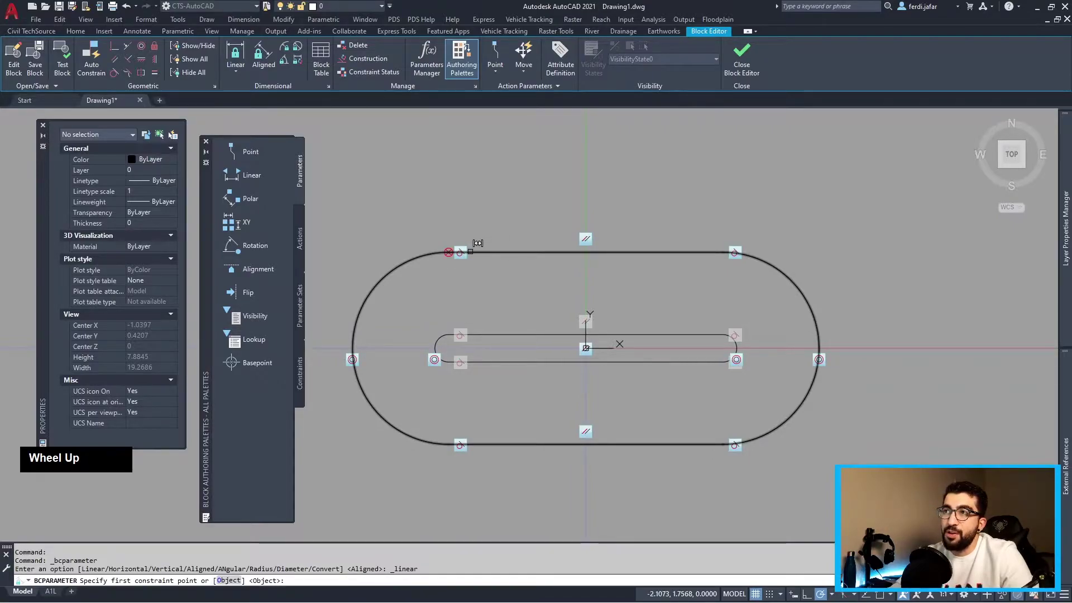
left_click(471, 252)
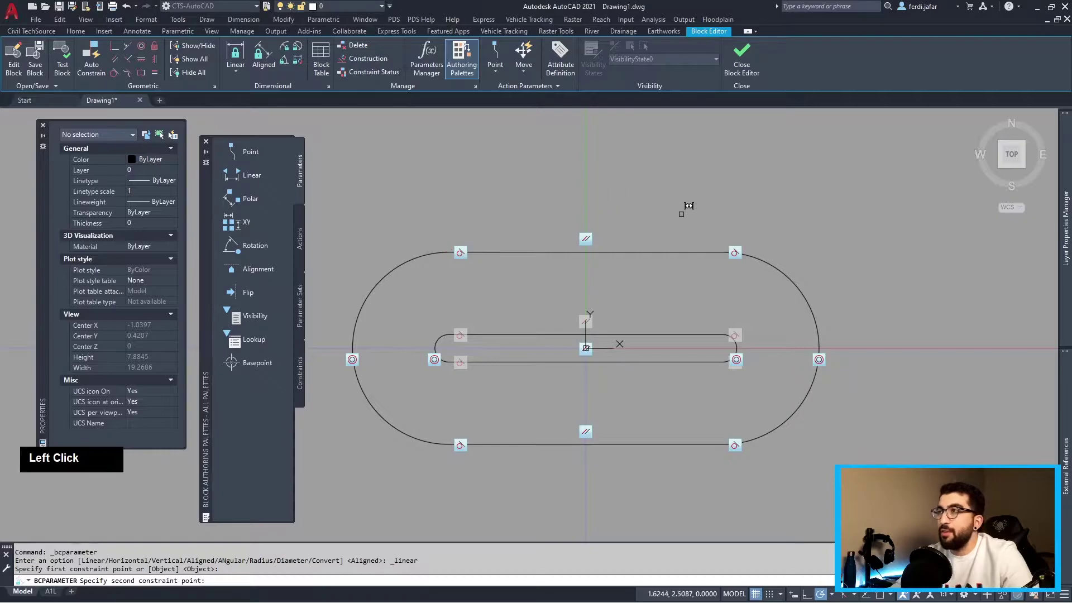
left_click(723, 252)
left_click(567, 169)
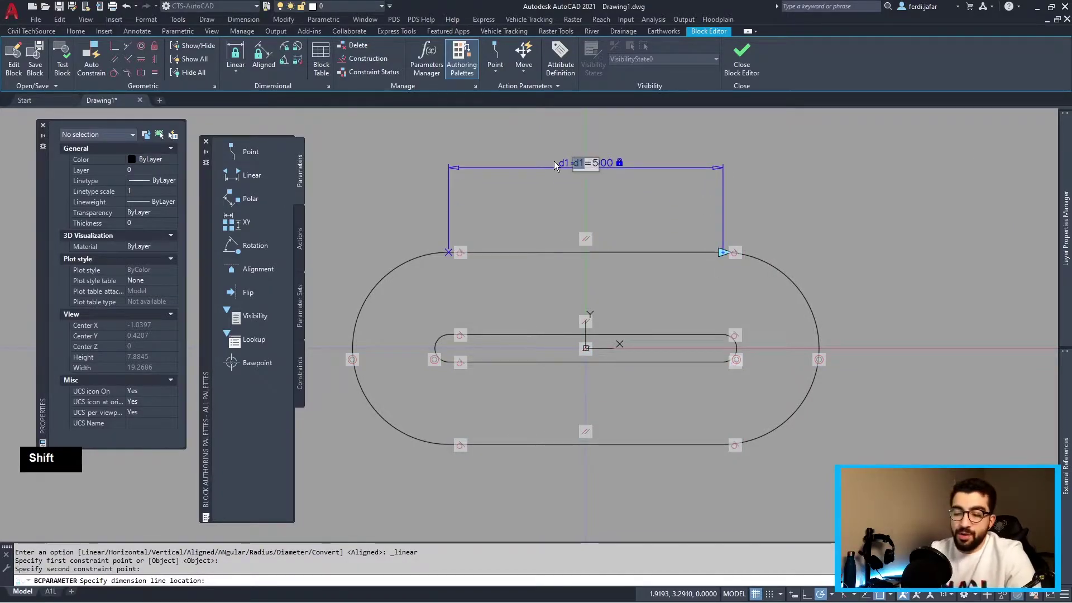
type("Lenght=5")
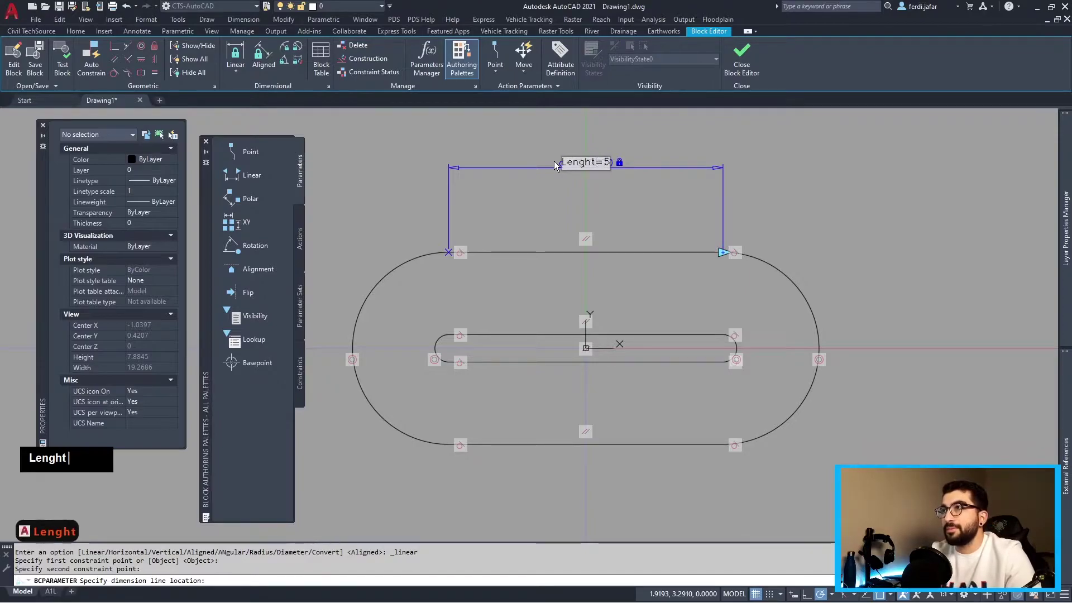
key("Return")
Add a vertical linear constraint parameter between the inner outline's two long sides and name it Width
middle_click_drag(562, 239, 555, 224)
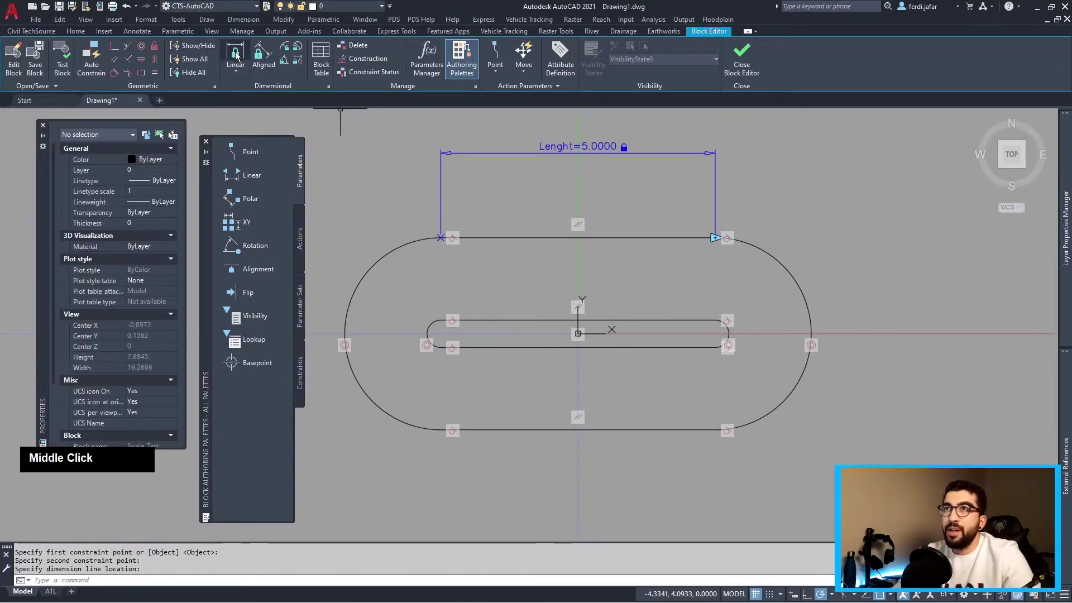
left_click(246, 175)
left_click(578, 320)
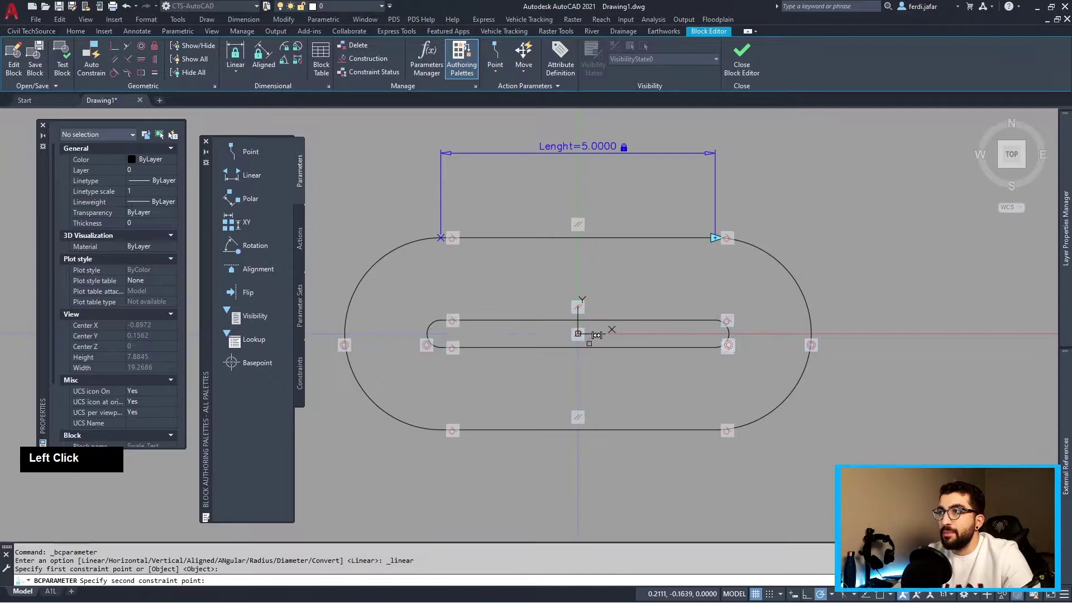
left_click(578, 349)
left_click(850, 355)
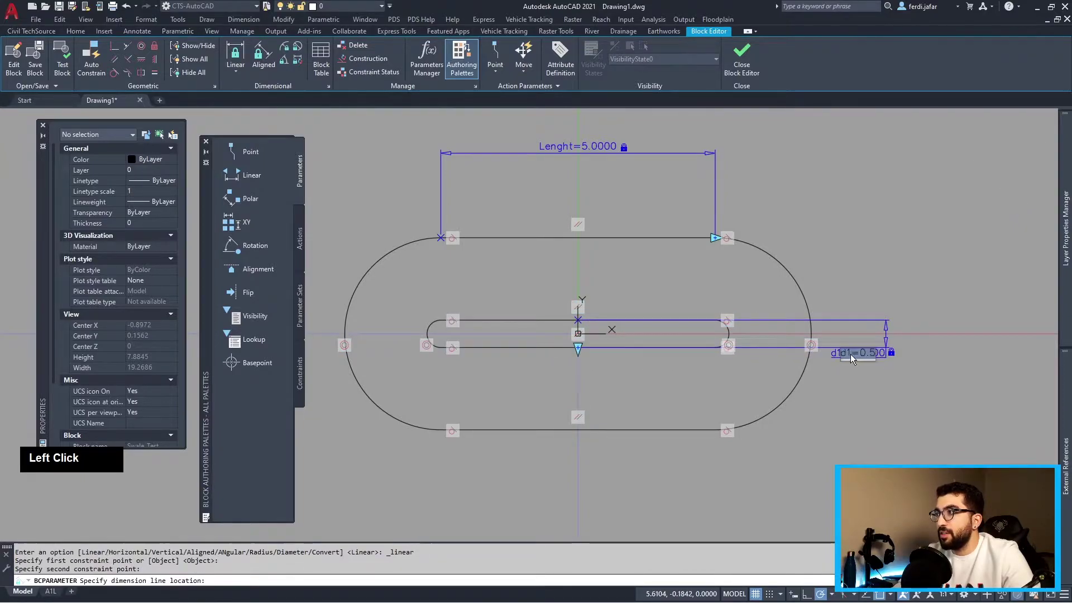
double_click(850, 353)
left_click(850, 353)
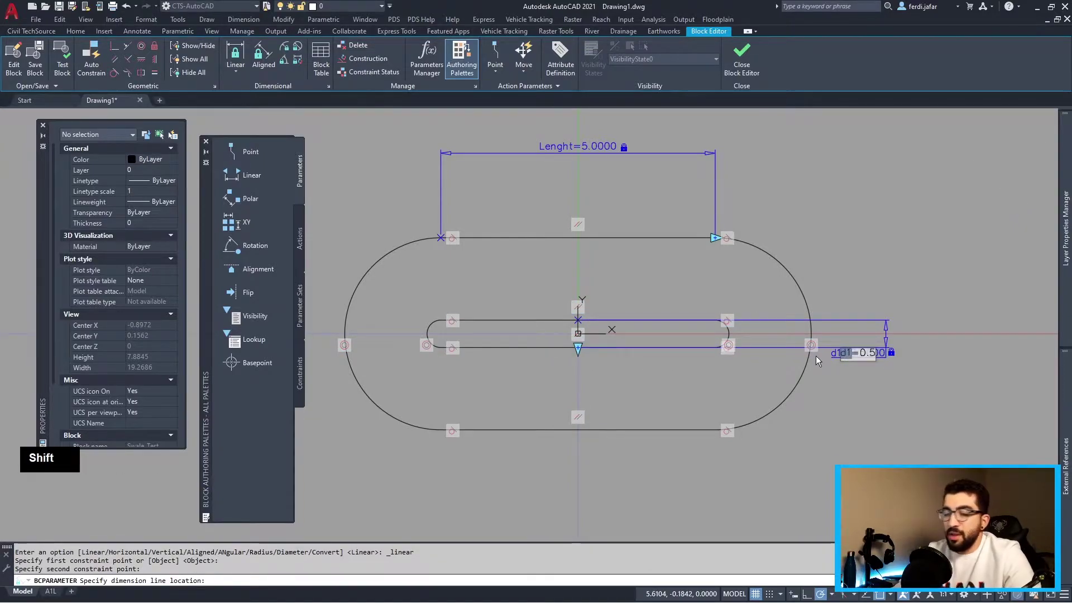
type("Width")
key("Return")
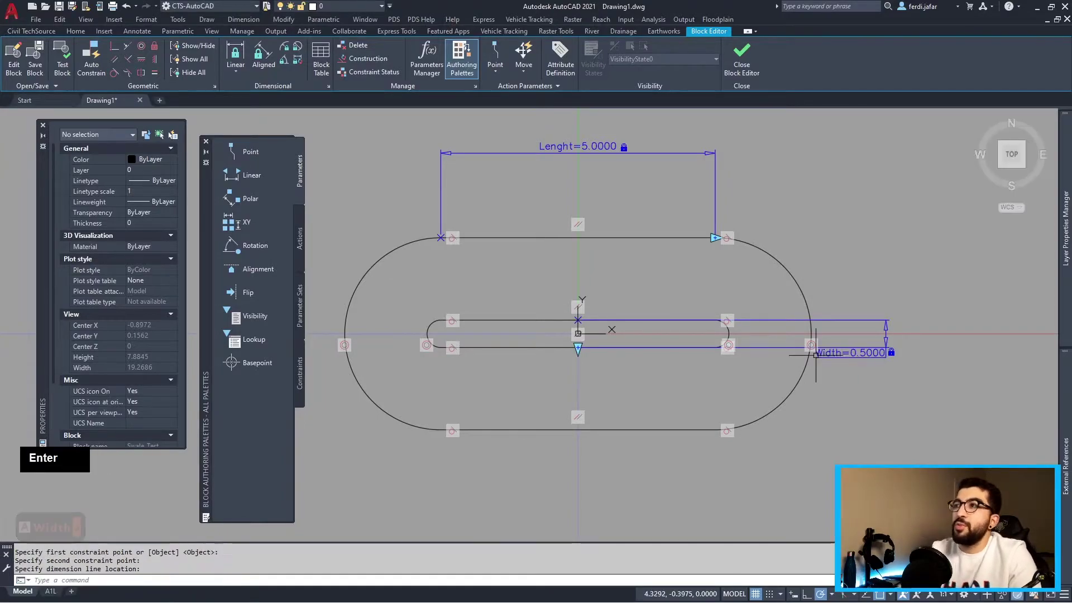
Add a vertical linear constraint parameter between the upper straight sides of the outer and inner outlines and name it Slope_Distance
left_click(237, 53)
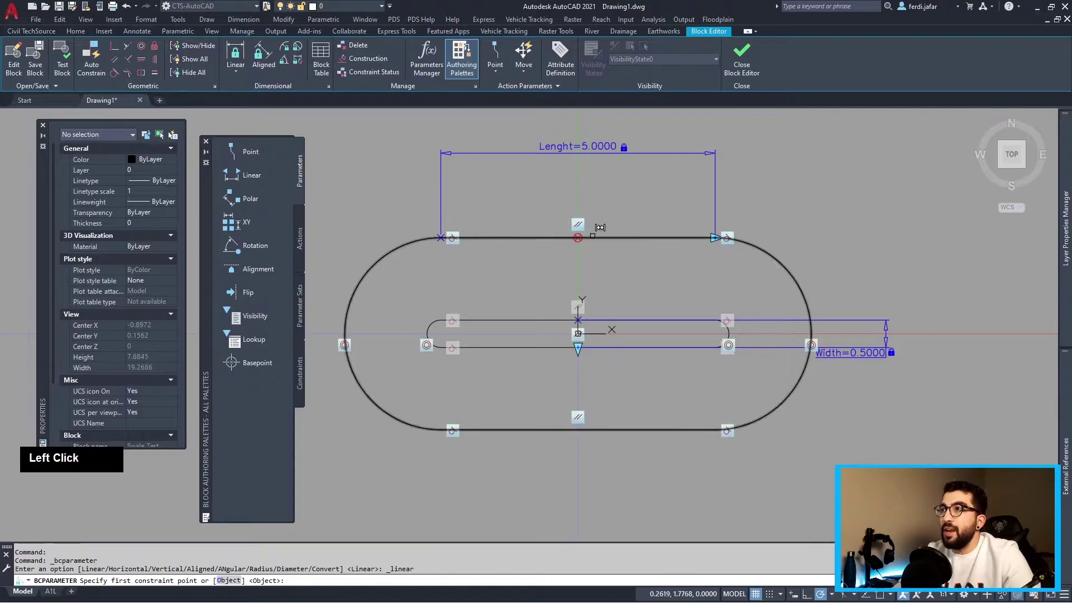
left_click(599, 228)
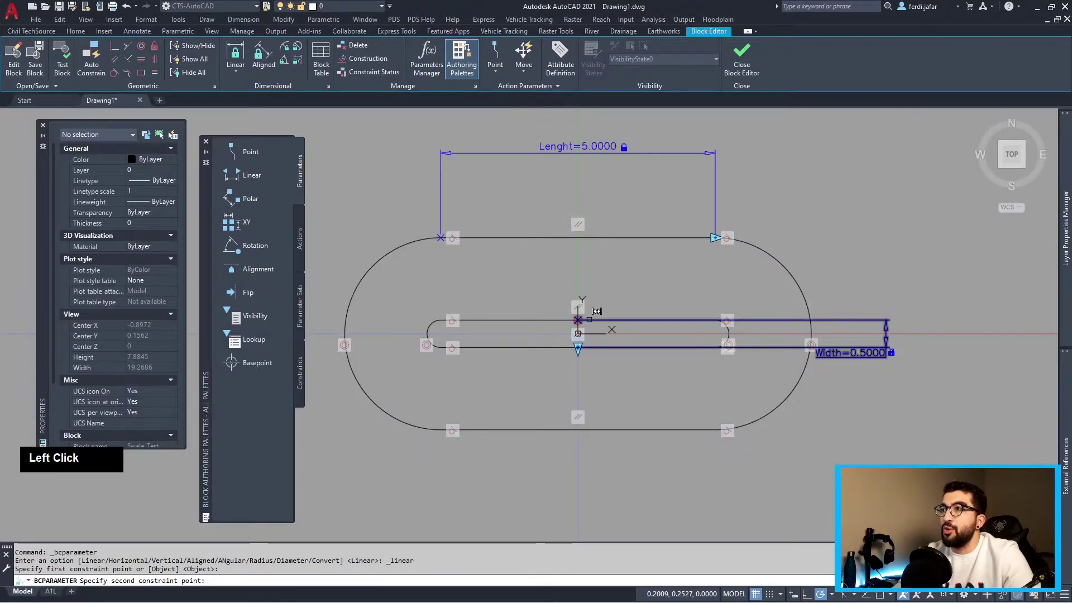
left_click(578, 320)
left_click(916, 283)
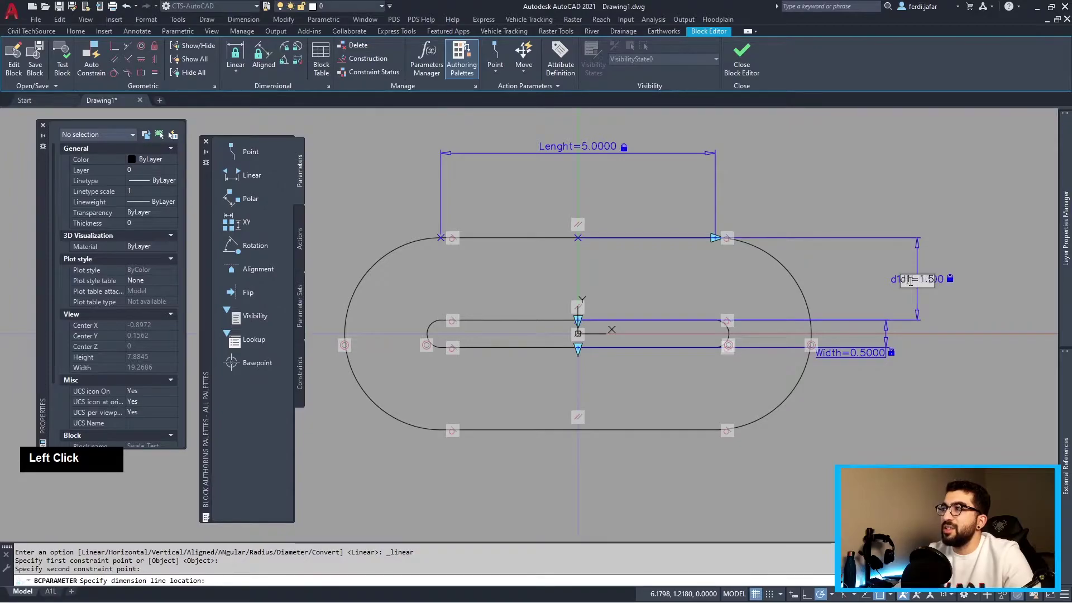
type("Slope_")
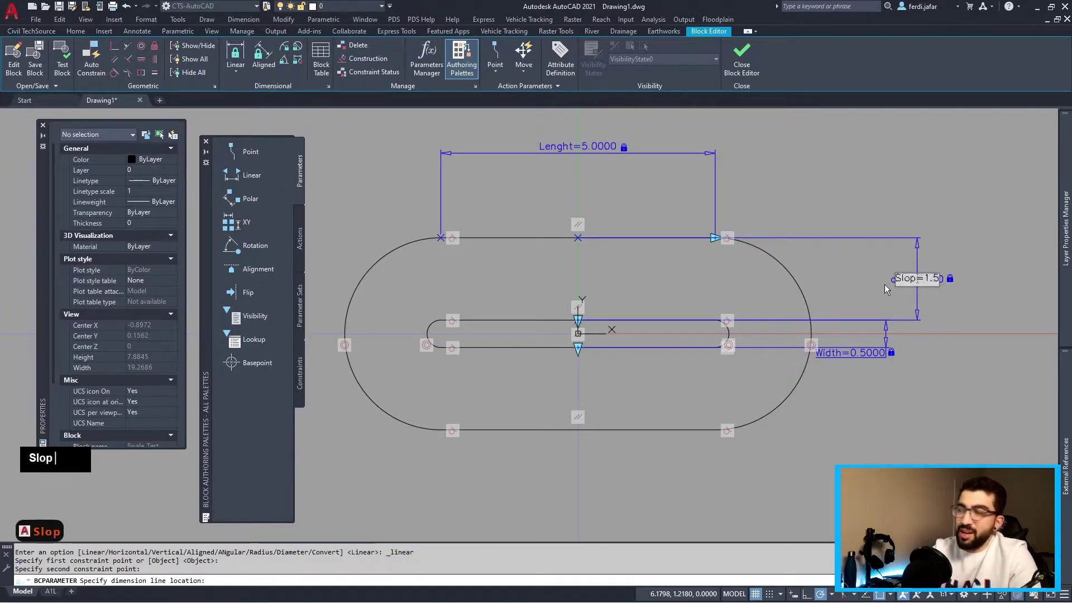
type("Distance")
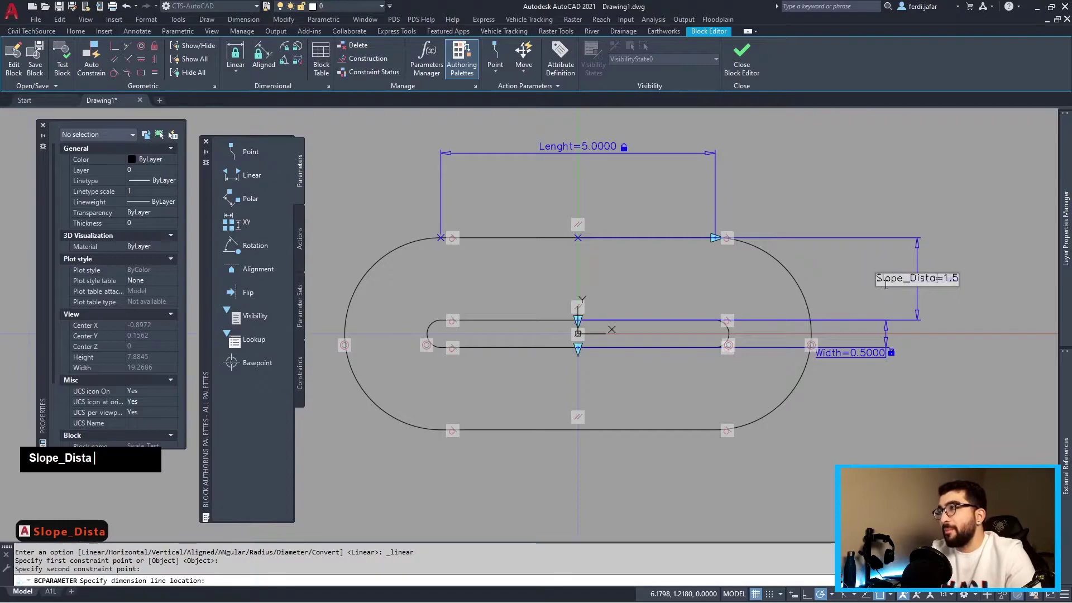
left_click(906, 281)
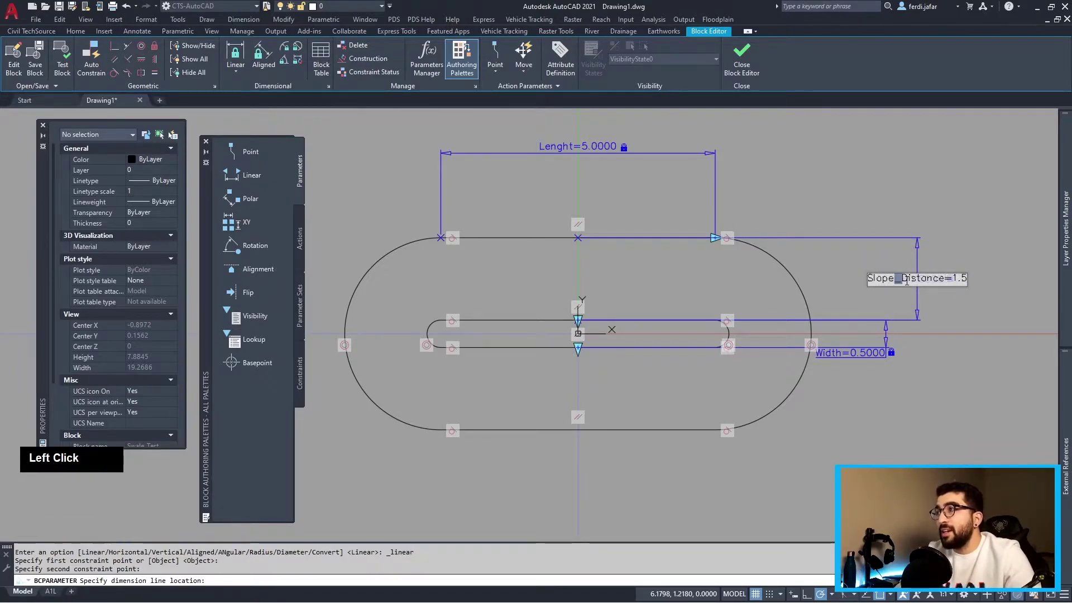
left_click(886, 246)
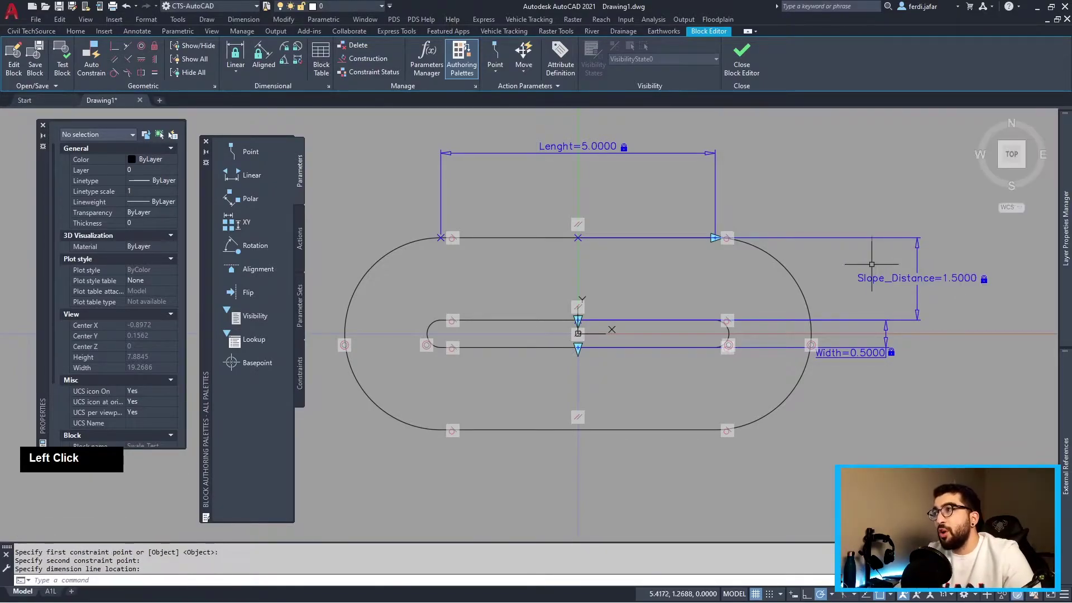
Open the Parameters Manager and create two user parameters named Area and Volume
scroll(661, 328, "down", 2)
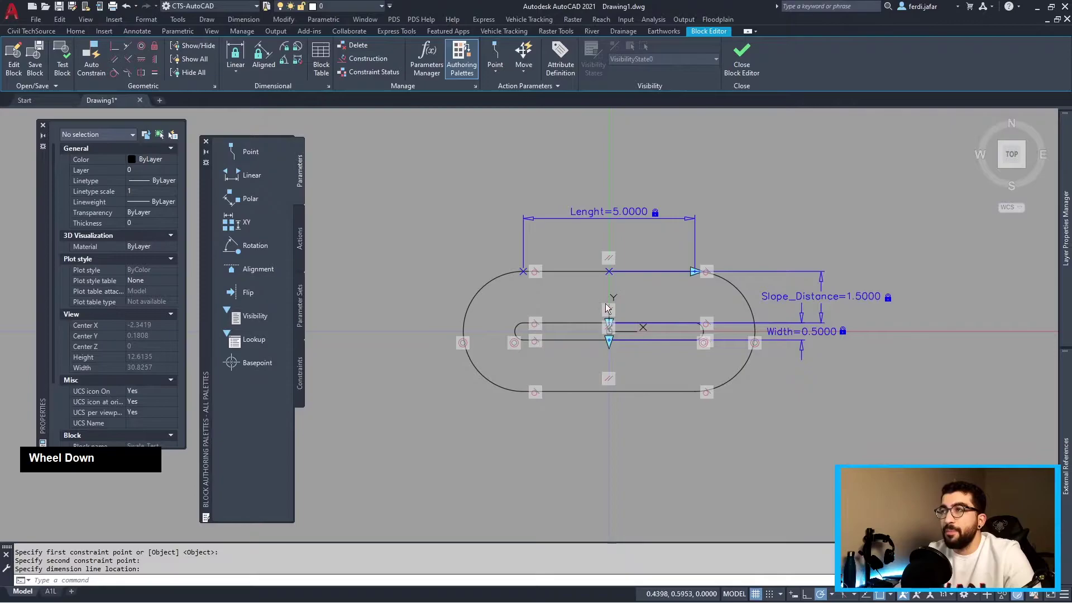
left_click(429, 57)
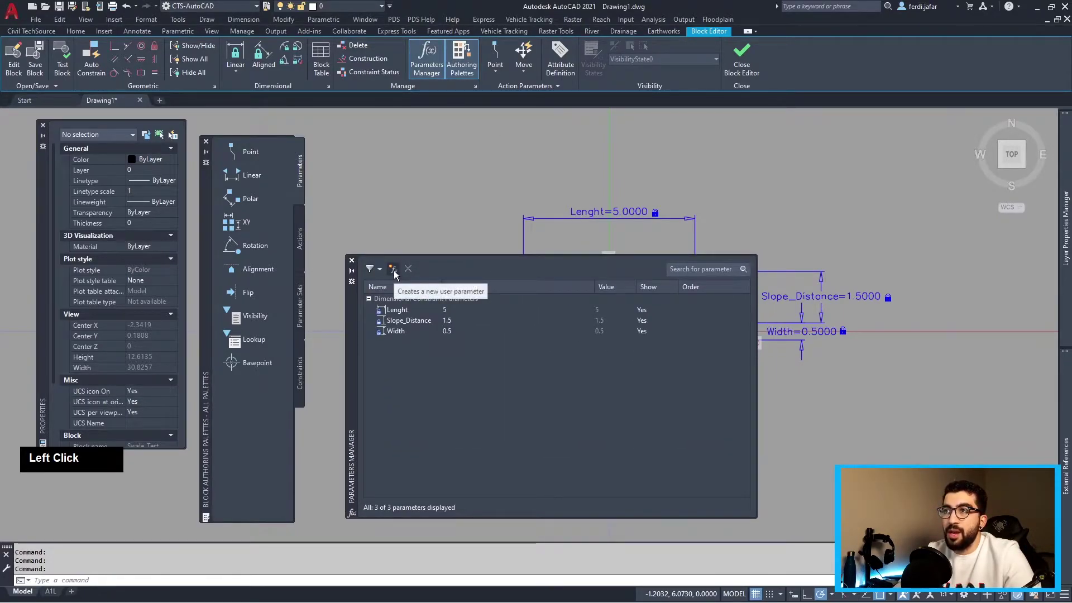
left_click(394, 270)
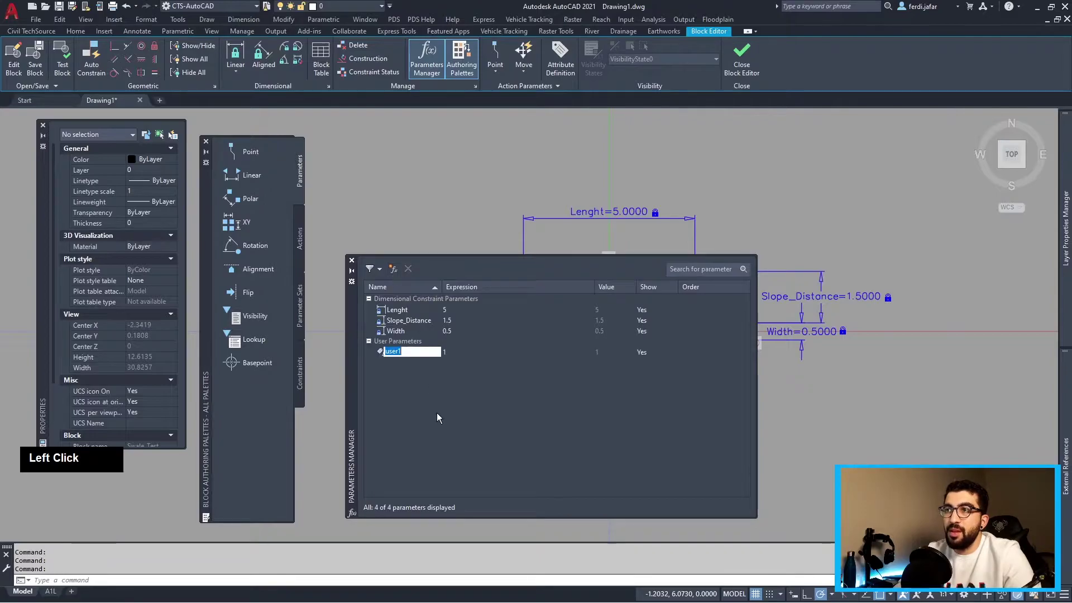
type("Area")
key("Return")
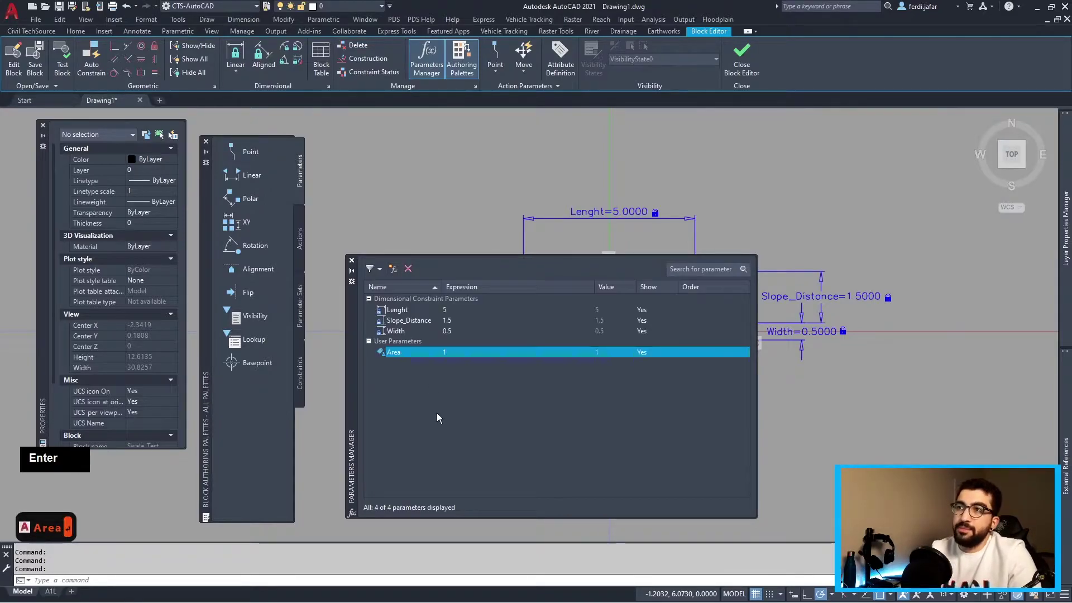
left_click(395, 270)
type("Volume")
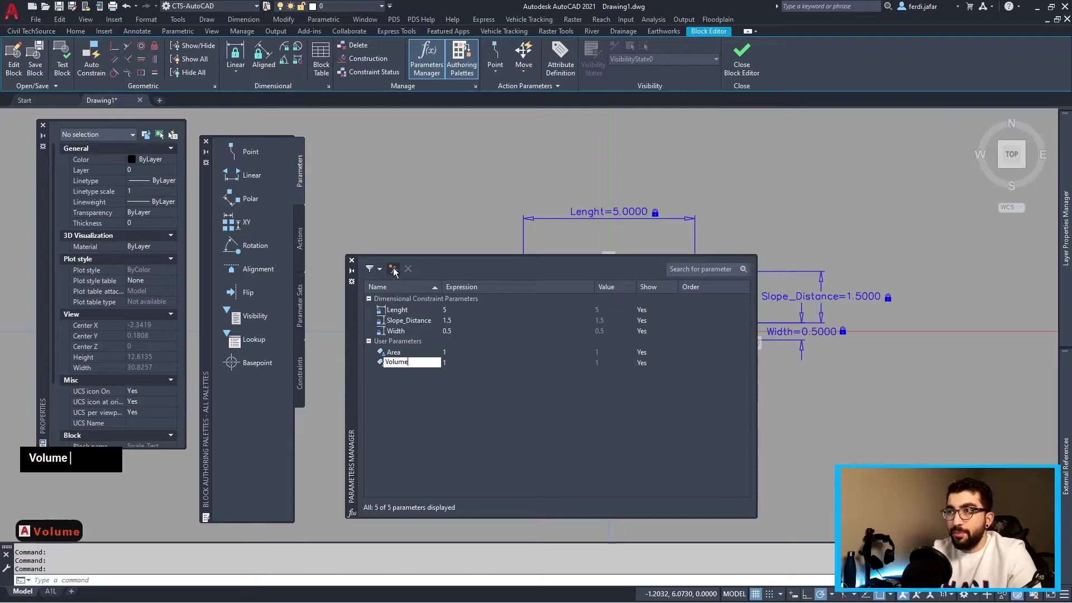
key("Return")
Create two more user parameters named Slope and Height
left_click(395, 270)
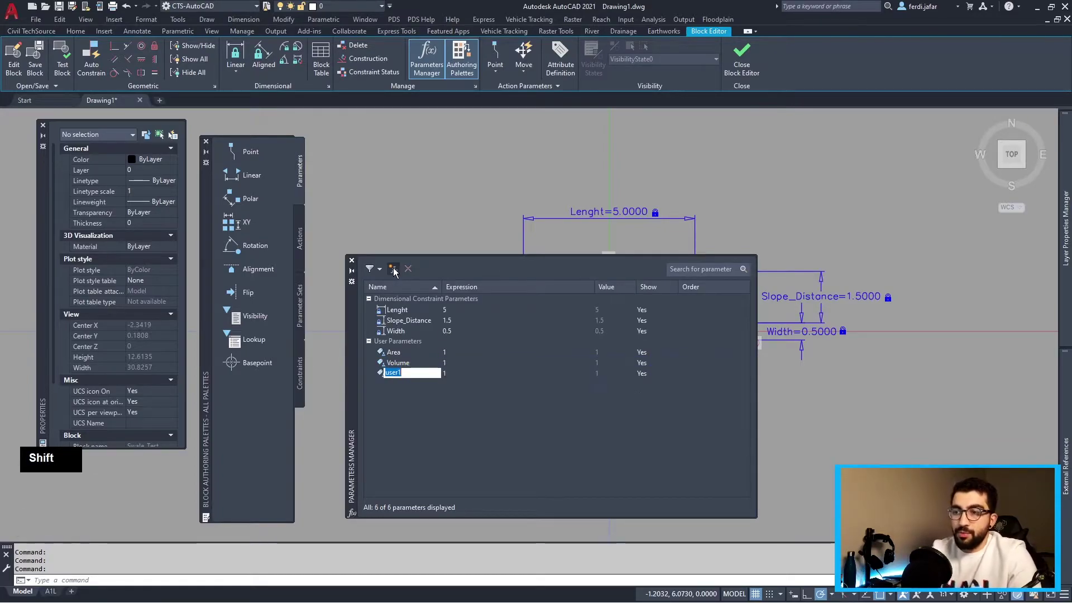
type("Slope")
key("Return")
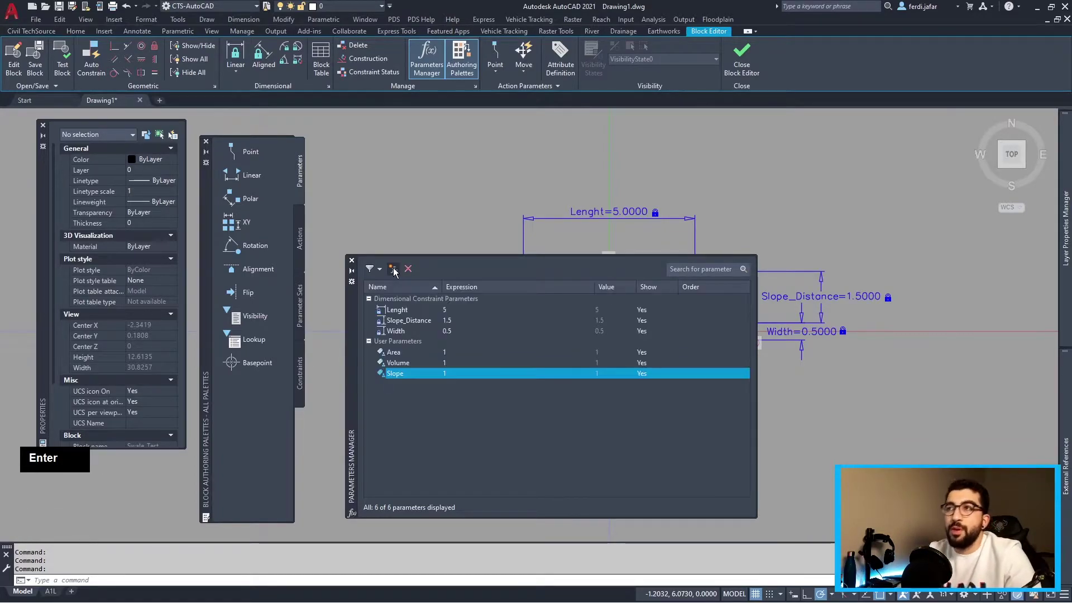
left_click(394, 270)
type("Height")
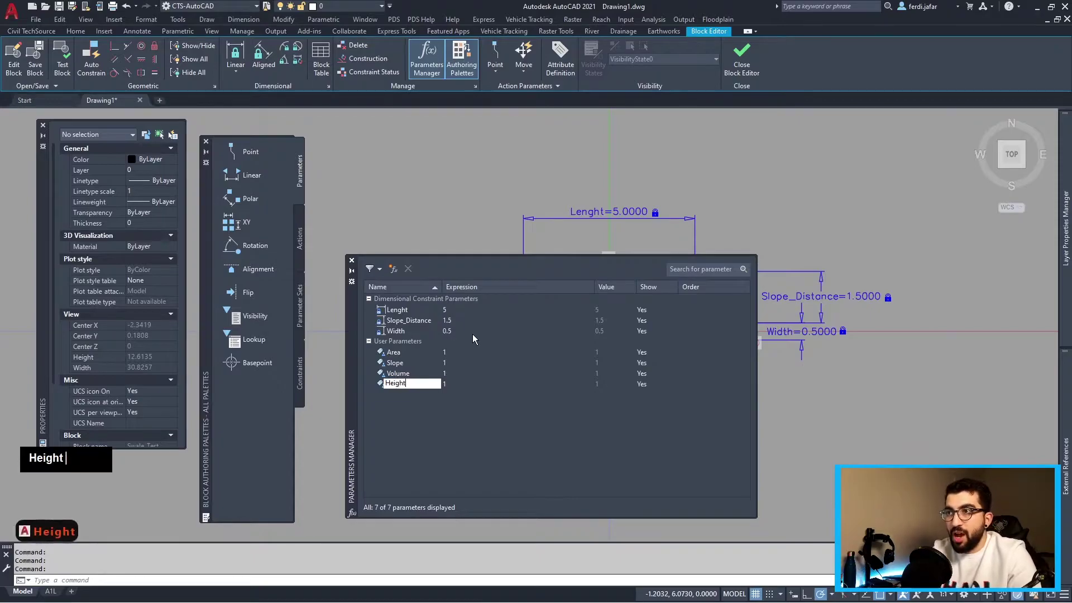
key("Return")
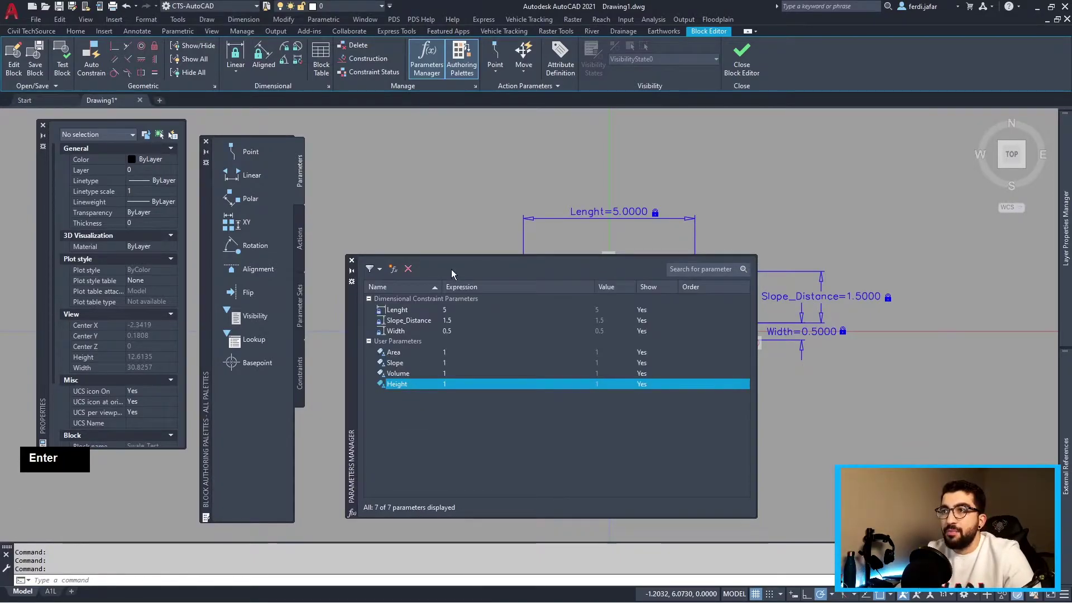
Set the expression of the Slope_Distance parameter to Height*Slope
double_click(458, 320)
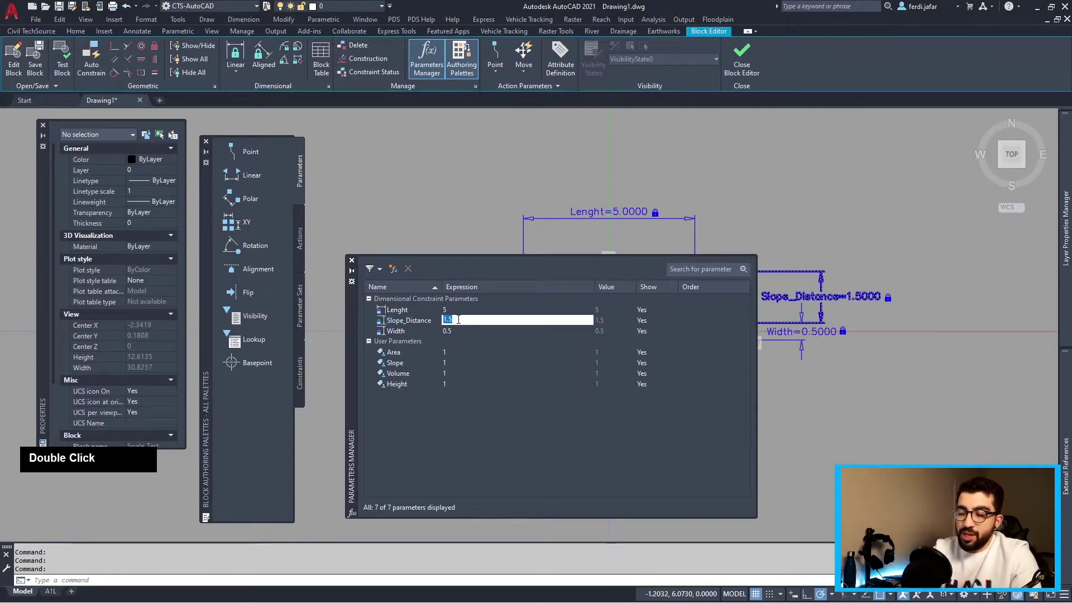
key("BackSpace")
type("Hee")
key("BackSpace")
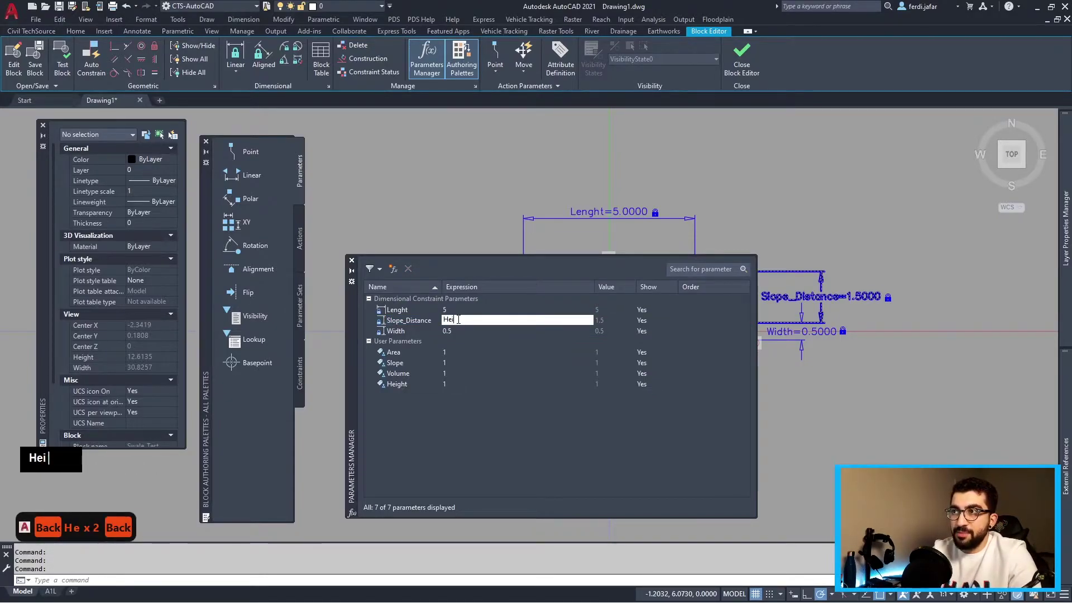
type("ight*Slo")
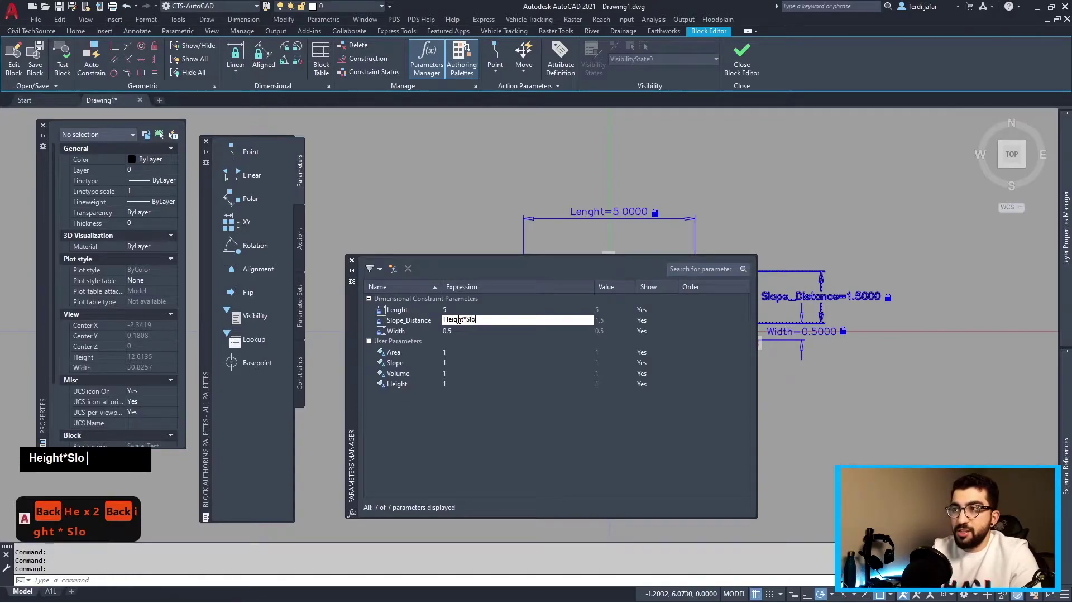
type("pe")
key("Return")
Move the Parameters Manager clear of the swale outlines and set the Slope user parameter to 3
left_click_drag(350, 314, 226, 287)
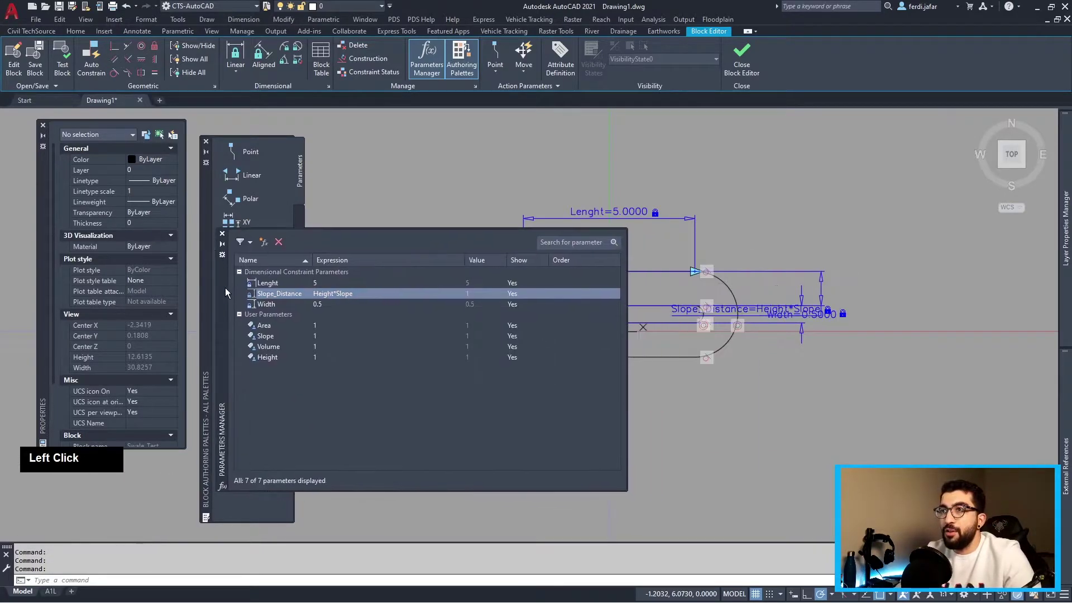
scroll(773, 271, "up", 3)
mouse_move(773, 270)
middle_mouse_down()
mouse_move(813, 190)
mouse_move(776, 196)
middle_mouse_up()
scroll(813, 193, "down", 2)
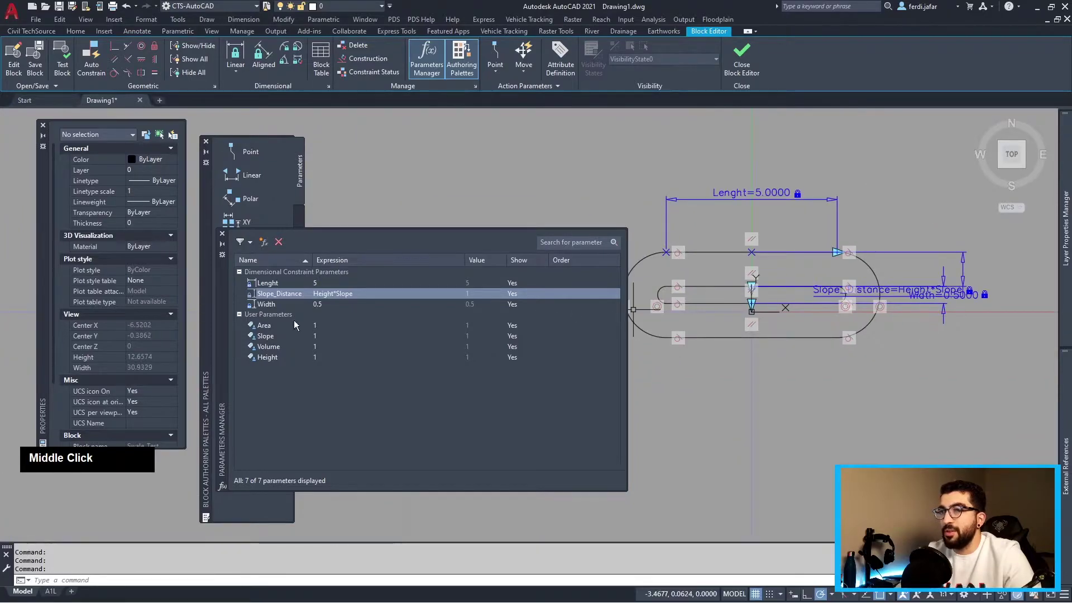
left_click_drag(224, 317, 334, 358)
scroll(796, 339, "down", 2)
middle_click_drag(796, 339, 793, 269)
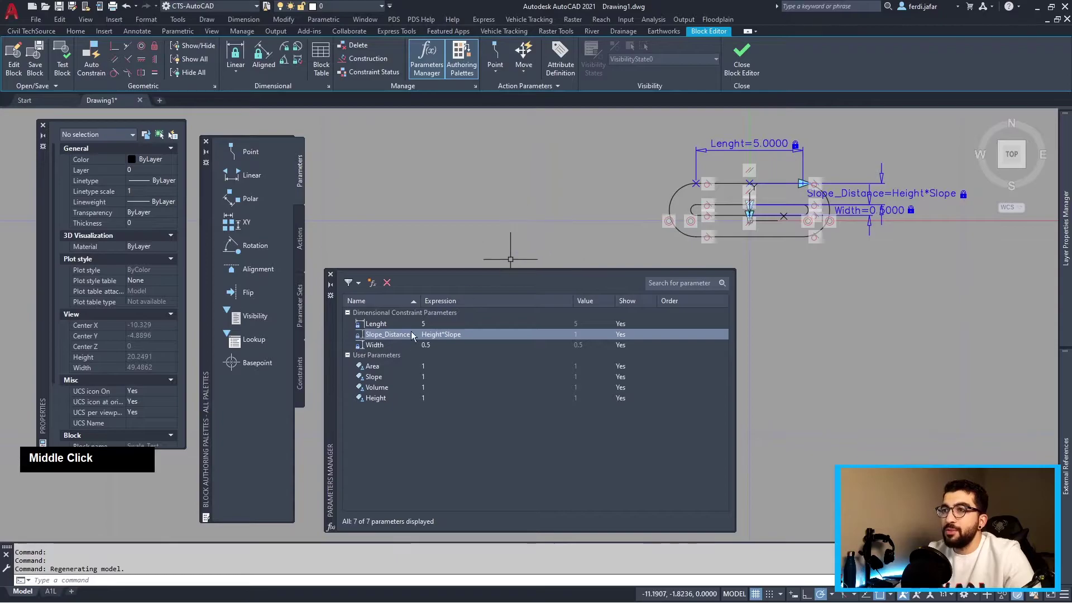
left_click(429, 377)
double_click(430, 377)
type("3")
key("Return")
Set the Height user parameter to 0.5
left_click(426, 399)
double_click(426, 399)
type("0.5")
key("Return")
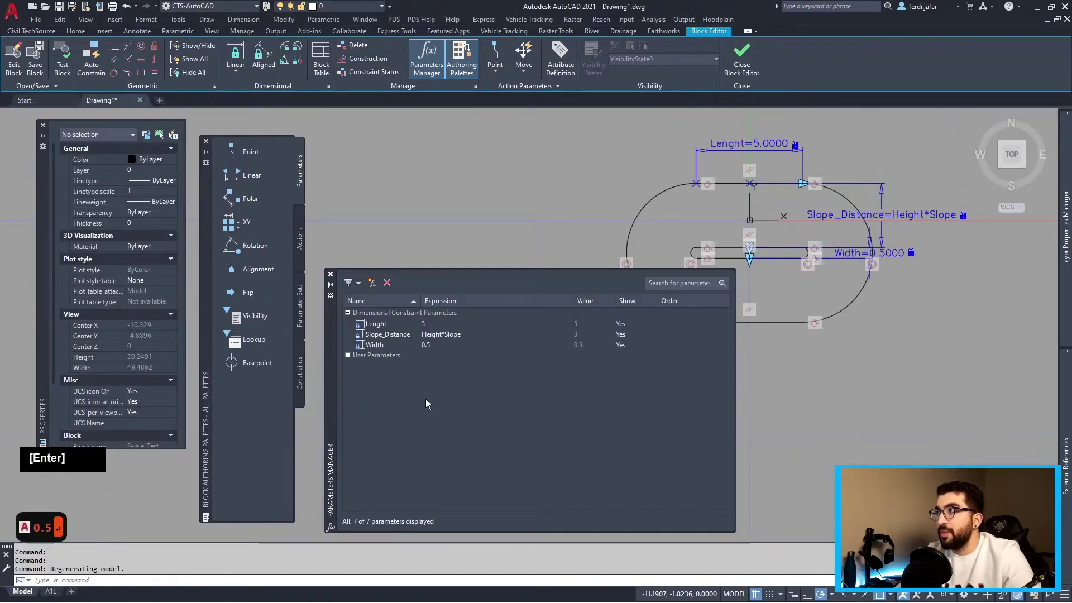
Examine the swale outlines with their Width and Slope_Distance constraints to work out the expression for the Area parameter
scroll(871, 253, "up", 2)
middle_click_drag(872, 253, 820, 234)
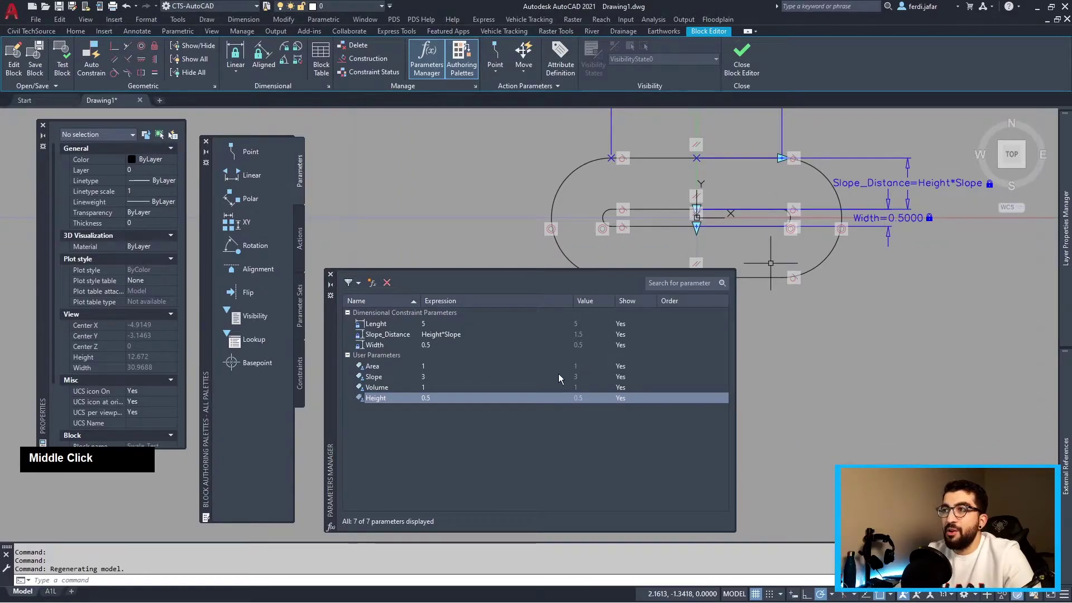
double_click(430, 366)
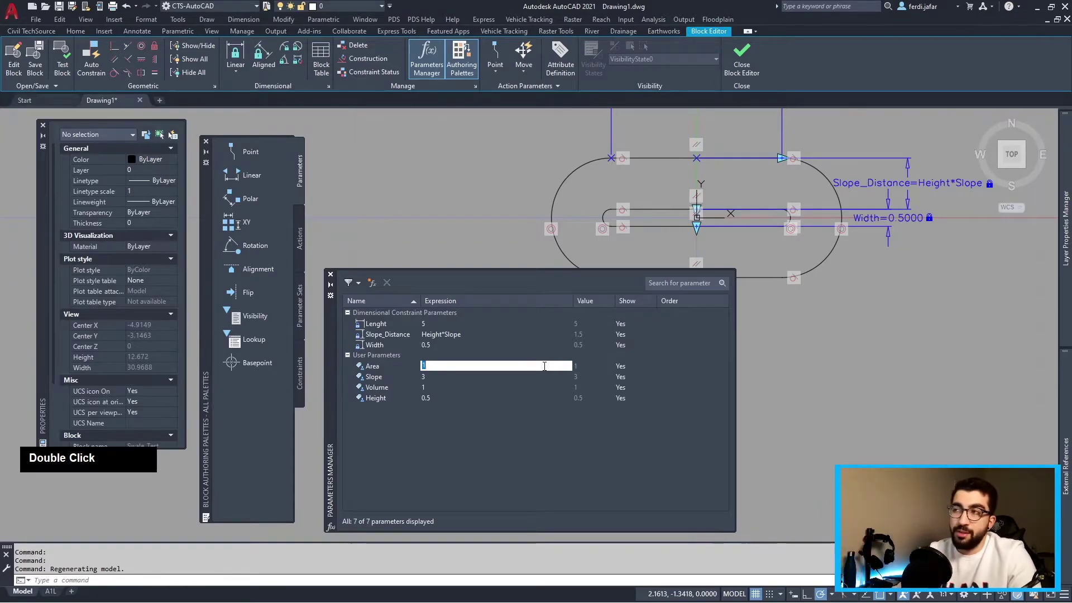
middle_click(821, 216)
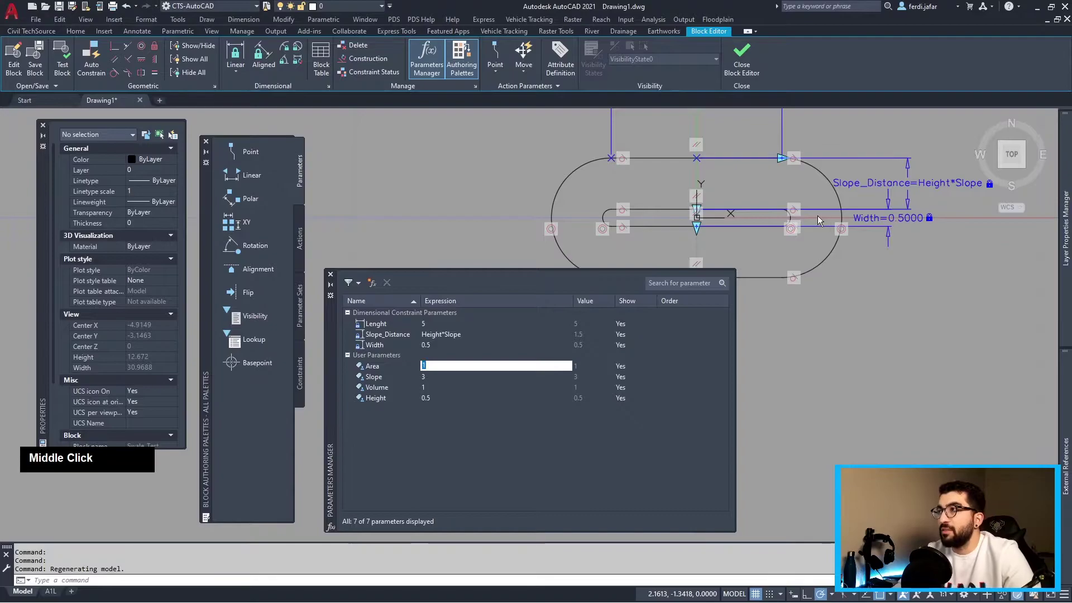
scroll(821, 215, "down", 2)
middle_click(634, 167)
scroll(633, 168, "up", 3)
scroll(634, 167, "down", 2)
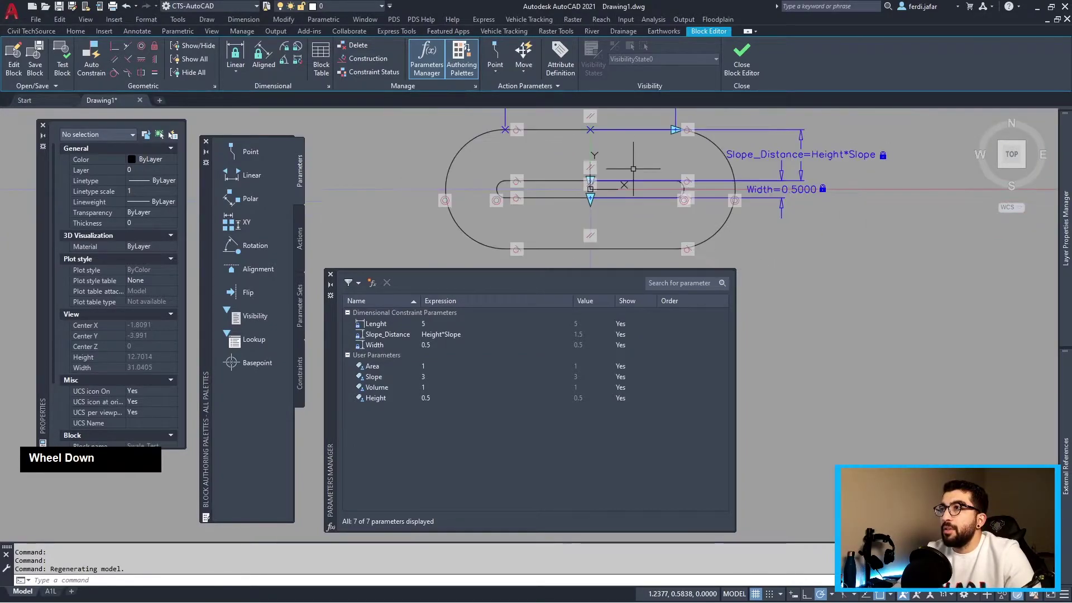
middle_click_drag(643, 167, 718, 178)
scroll(749, 203, "down", 2)
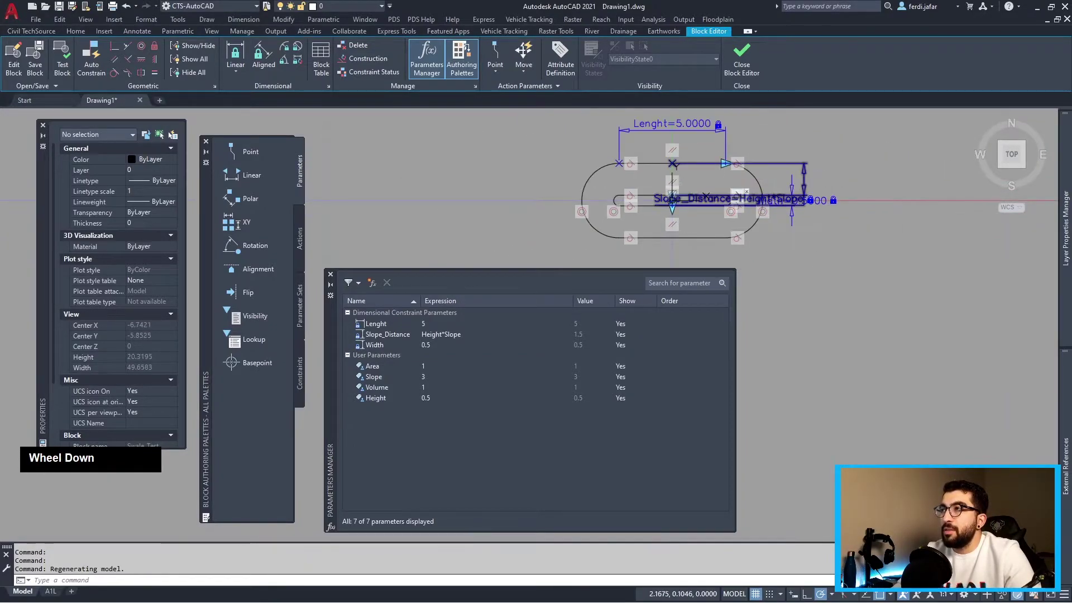
scroll(790, 150, "up", 2)
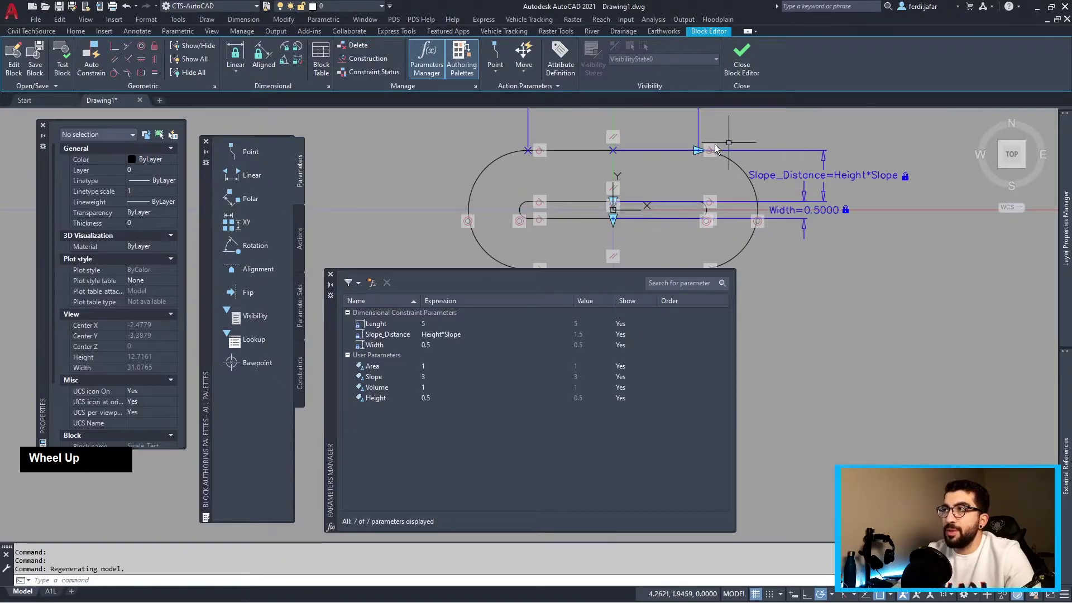
middle_click(772, 252)
scroll(772, 252, "up", 1)
scroll(689, 159, "down", 1)
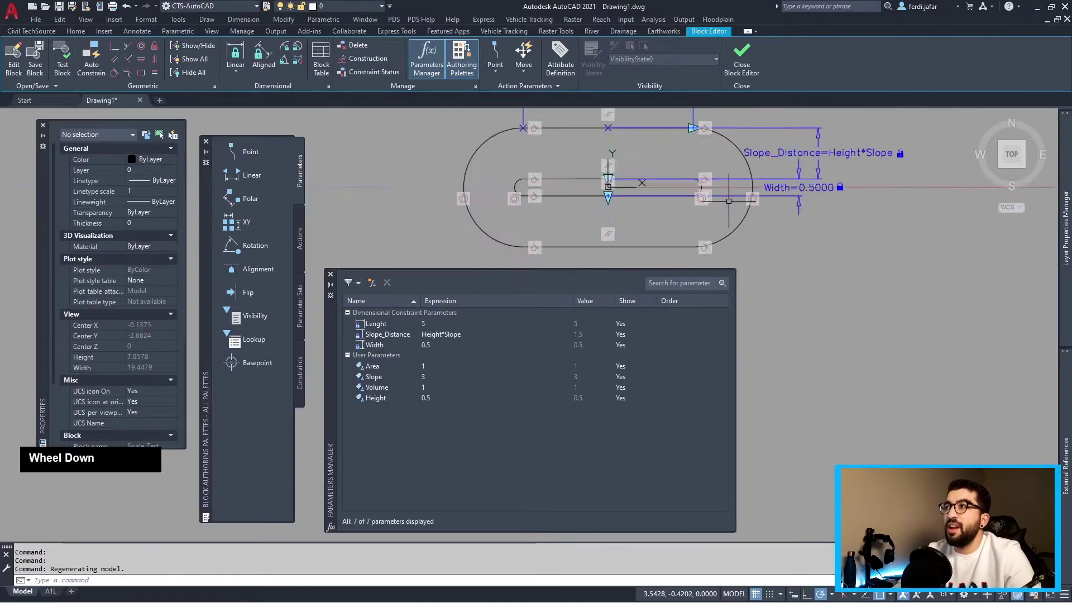
Set the expression of the Area user parameter to (Width+Slope_Distance*2+Width)*Height*0.5
double_click(430, 366)
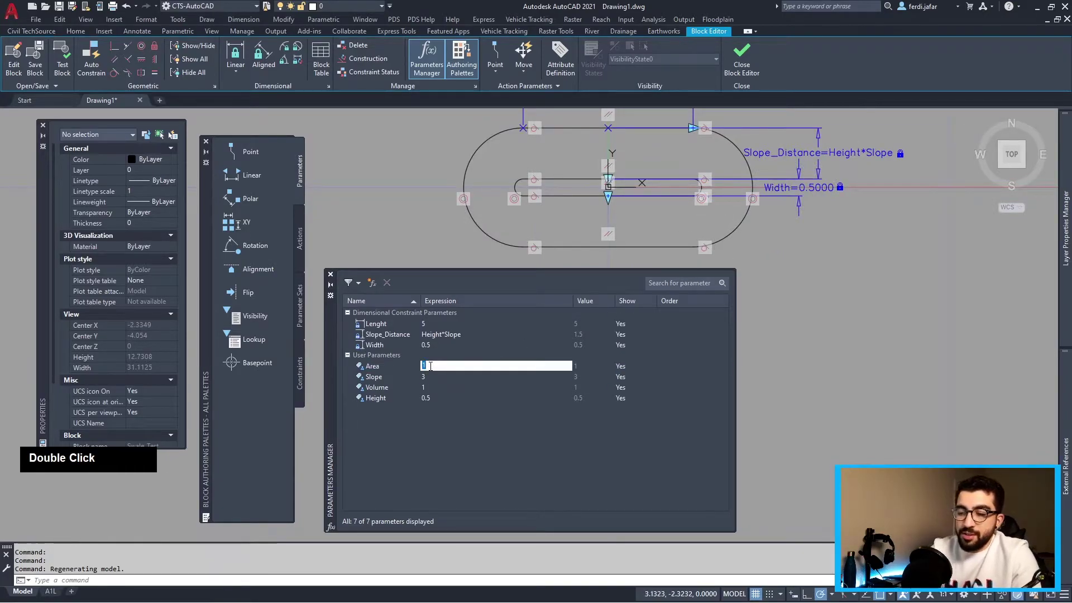
type("Width")
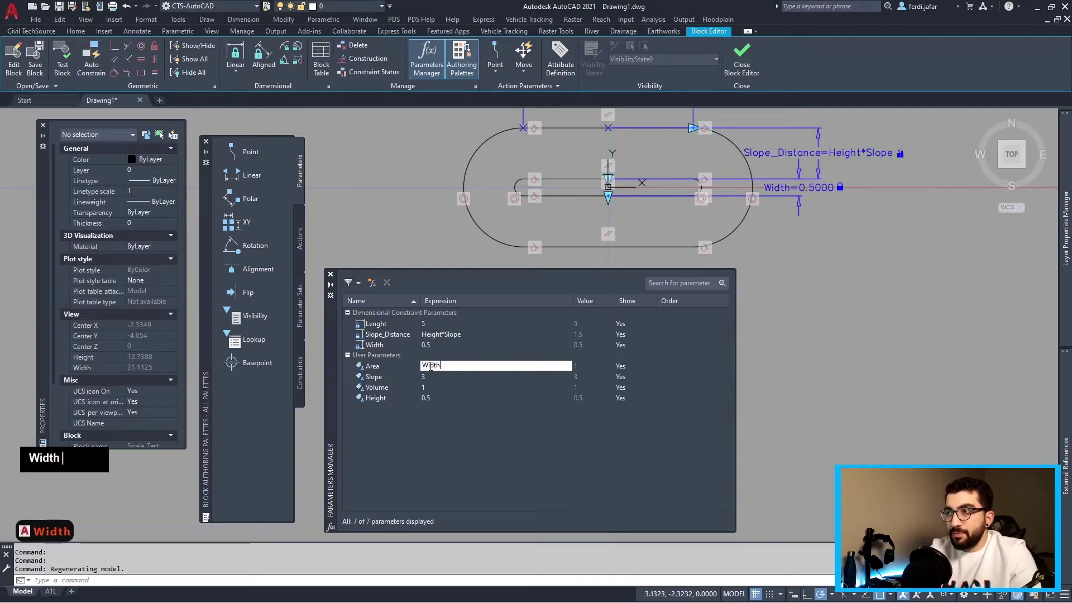
type("+")
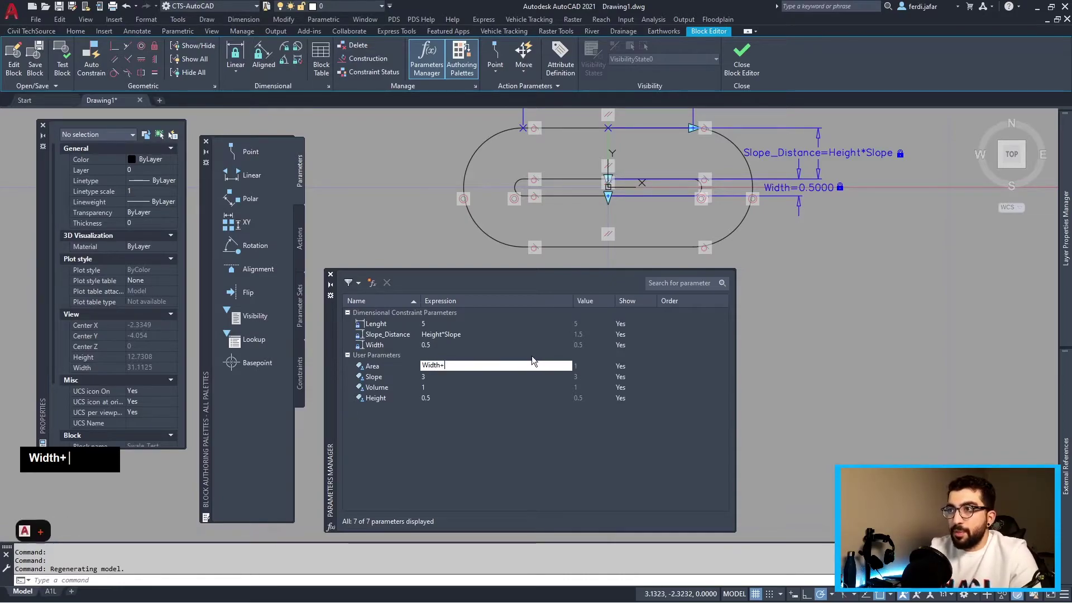
type("Slo")
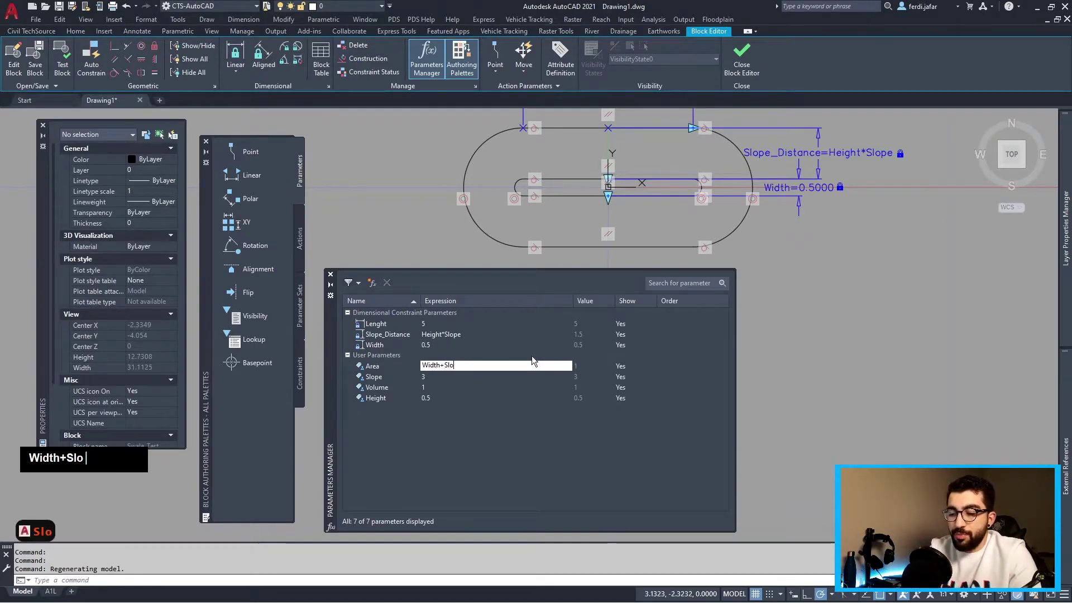
type("pe_Distanc")
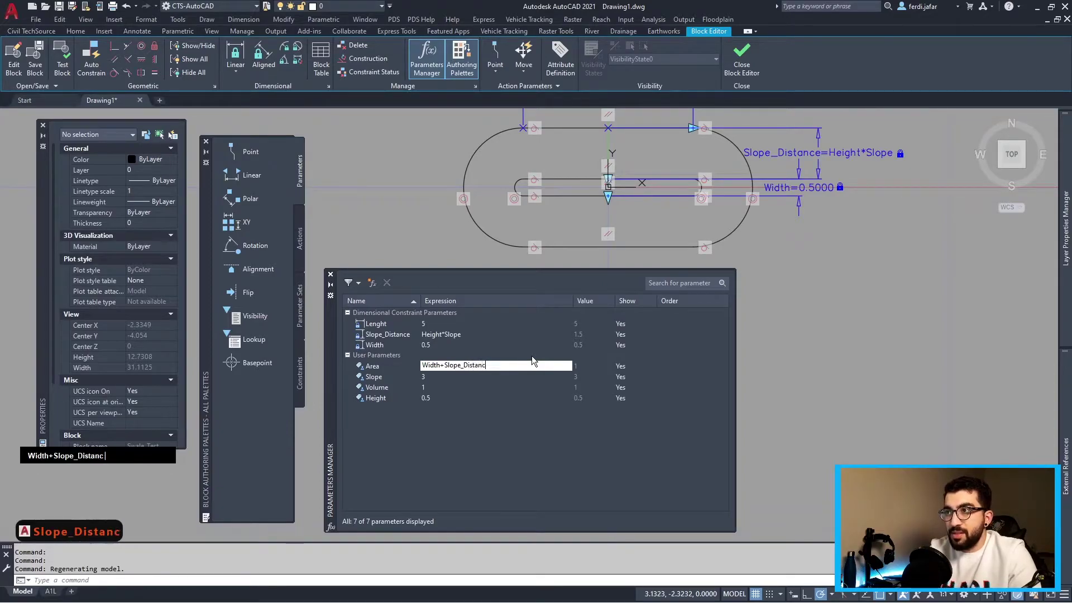
type("e*2")
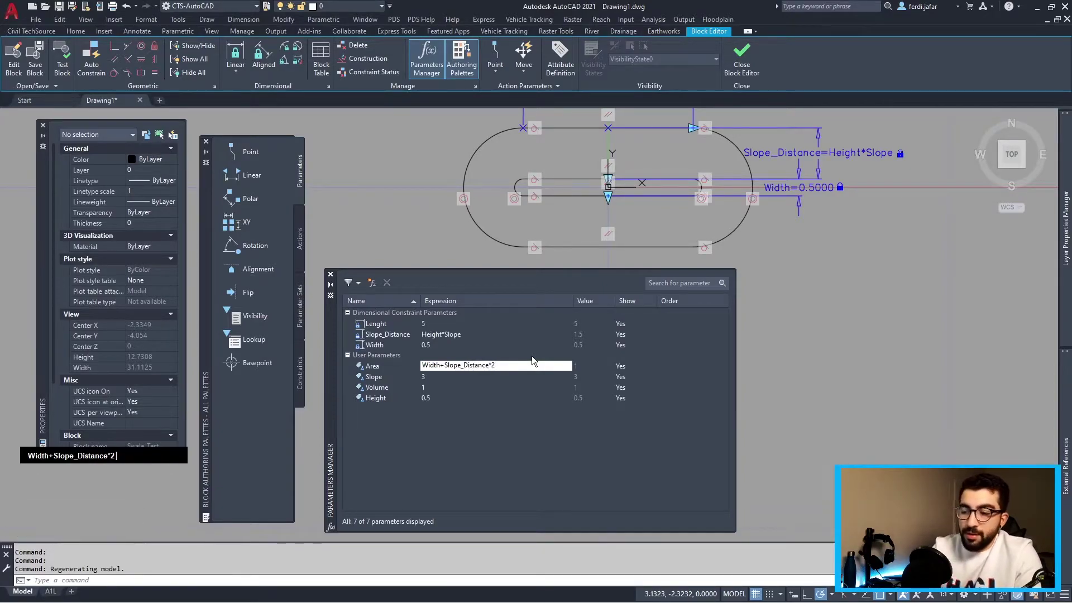
type("+Width")
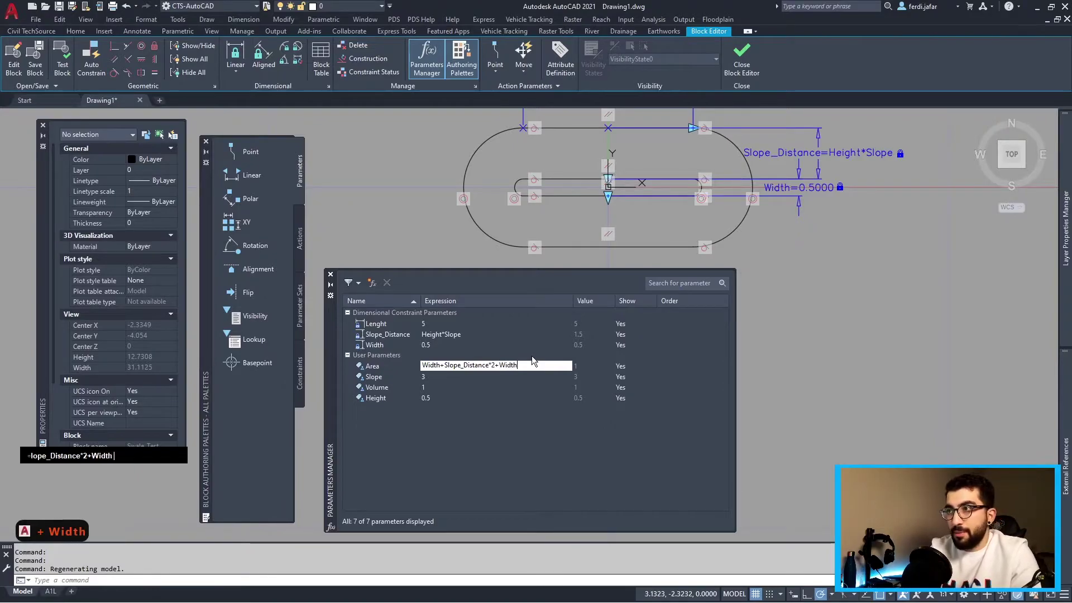
type(")")
left_click(423, 365)
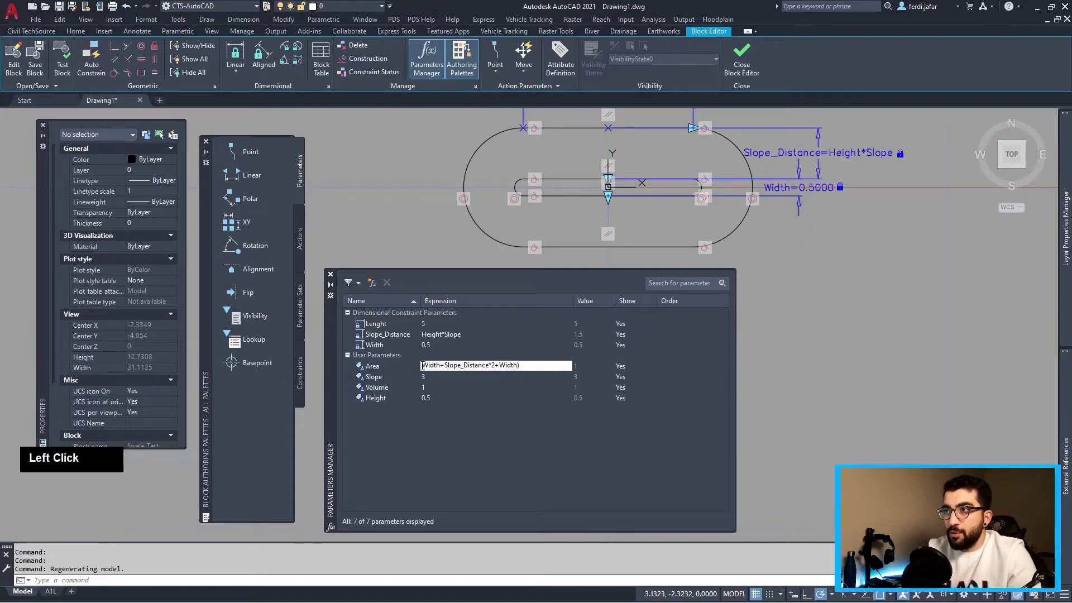
type("(")
left_click(540, 366)
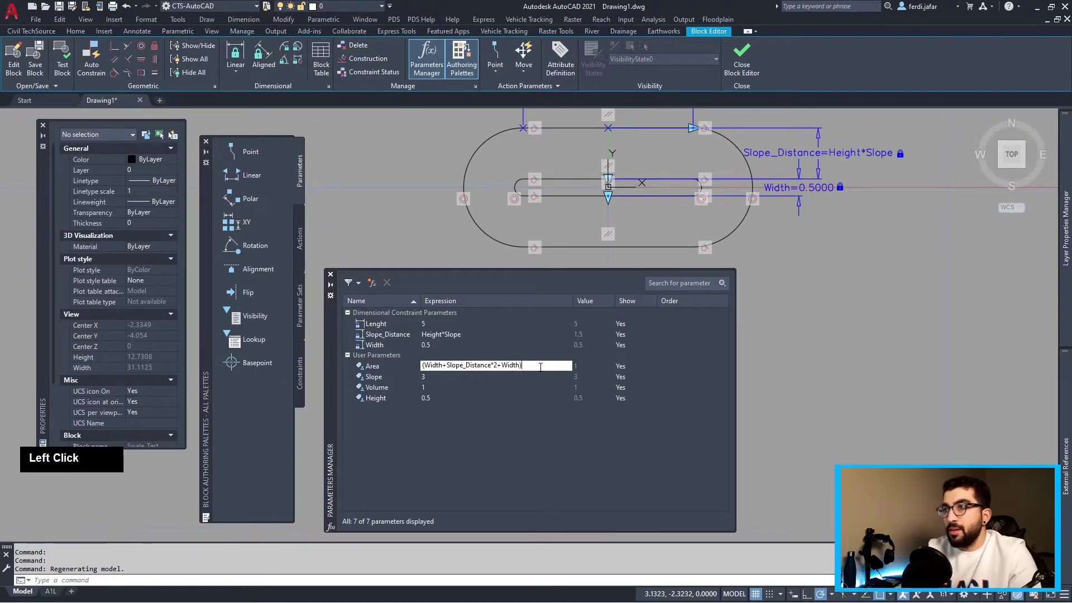
type("*Height")
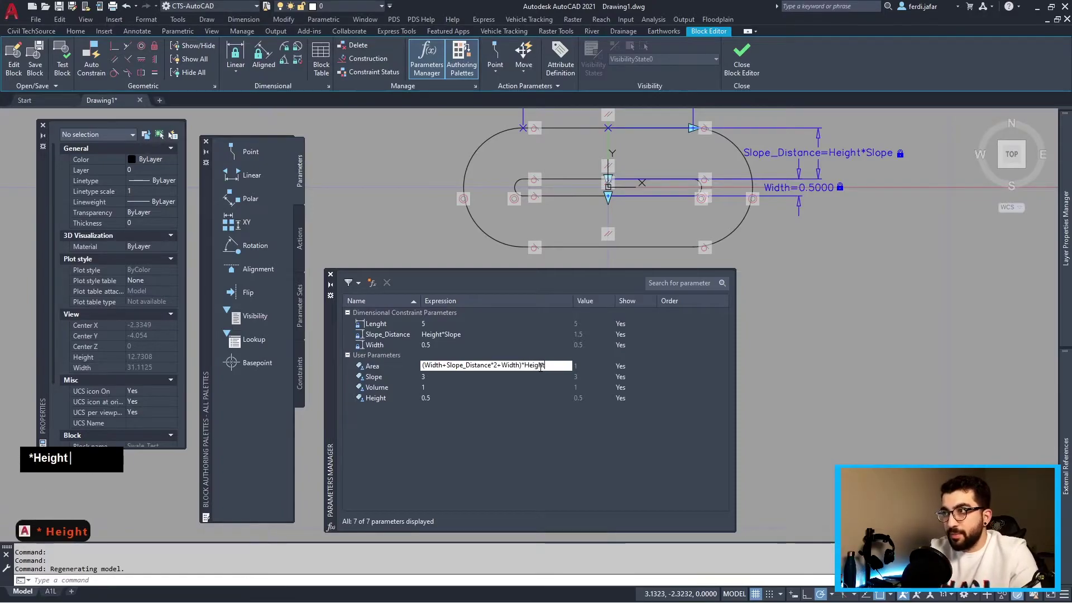
type("*0.5")
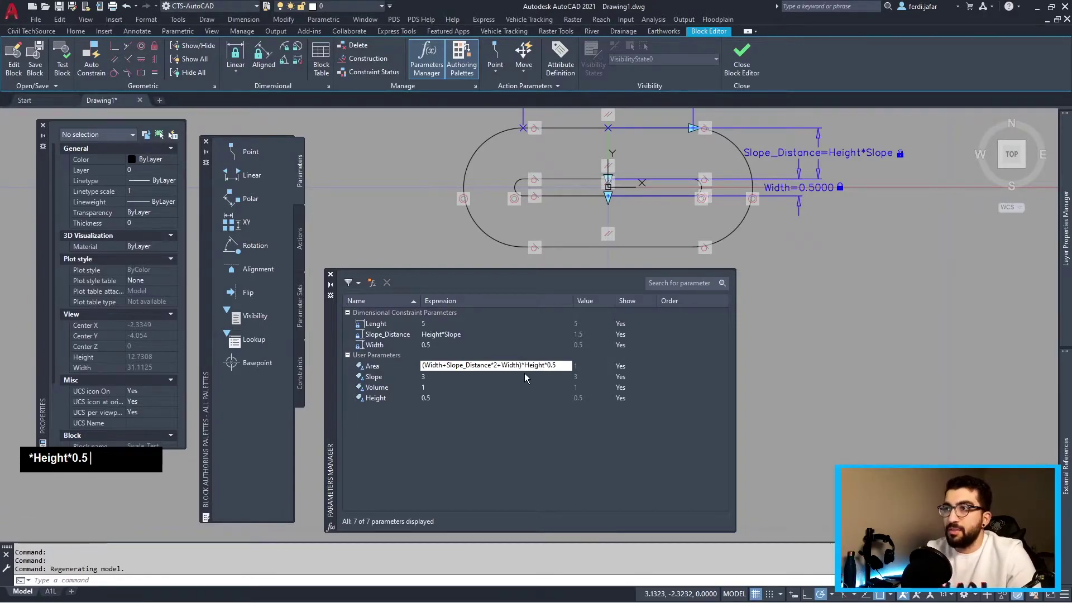
key("Return")
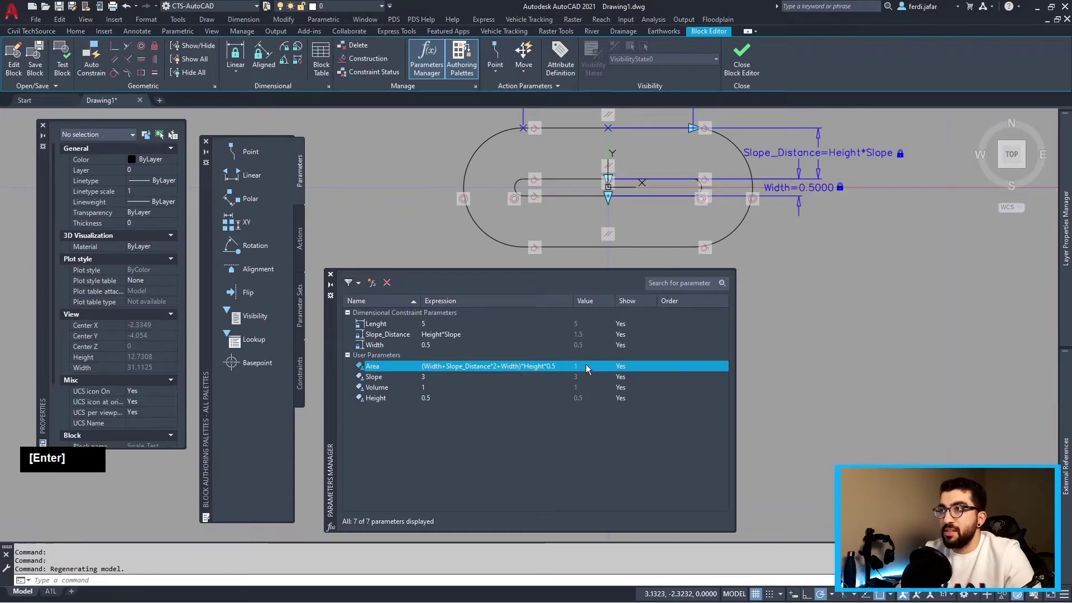
Set the expression of the Volume user parameter to Area*Lenght, matching the existing spelling of the length parameter
double_click(427, 388)
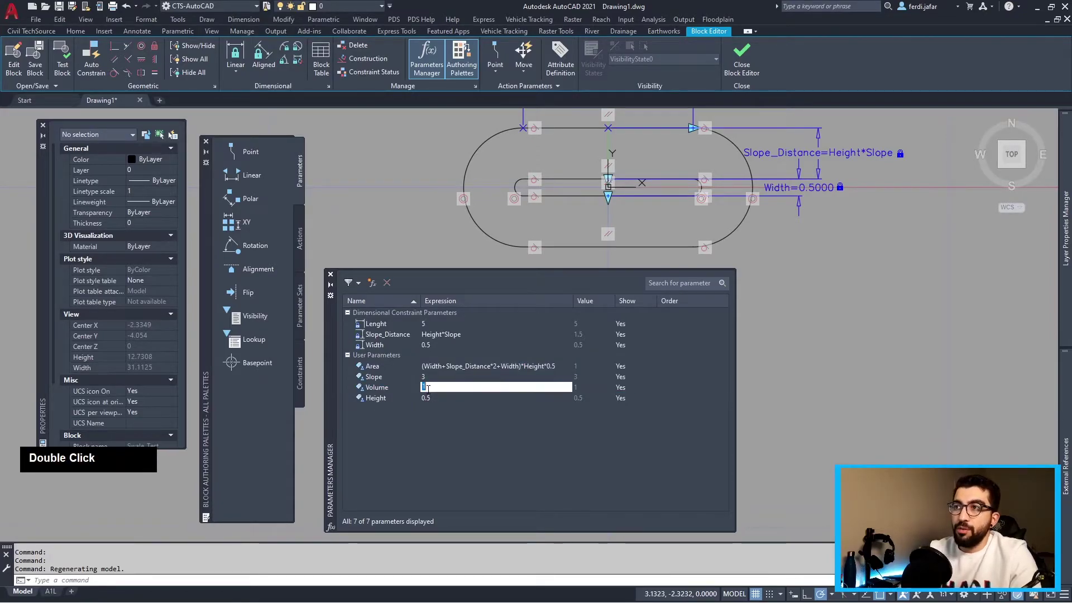
type("Area*")
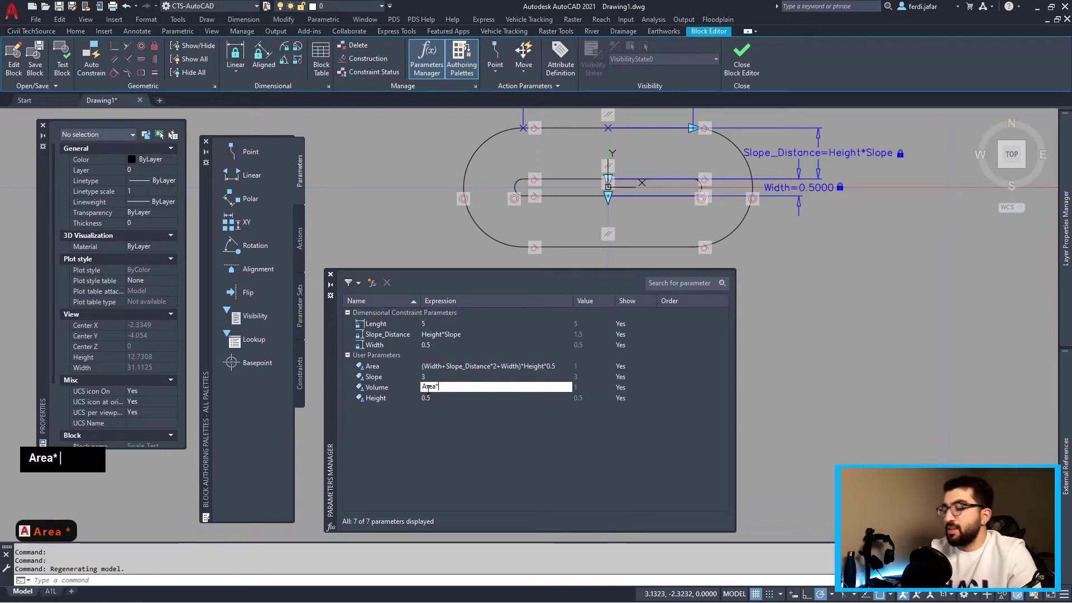
type("Leght")
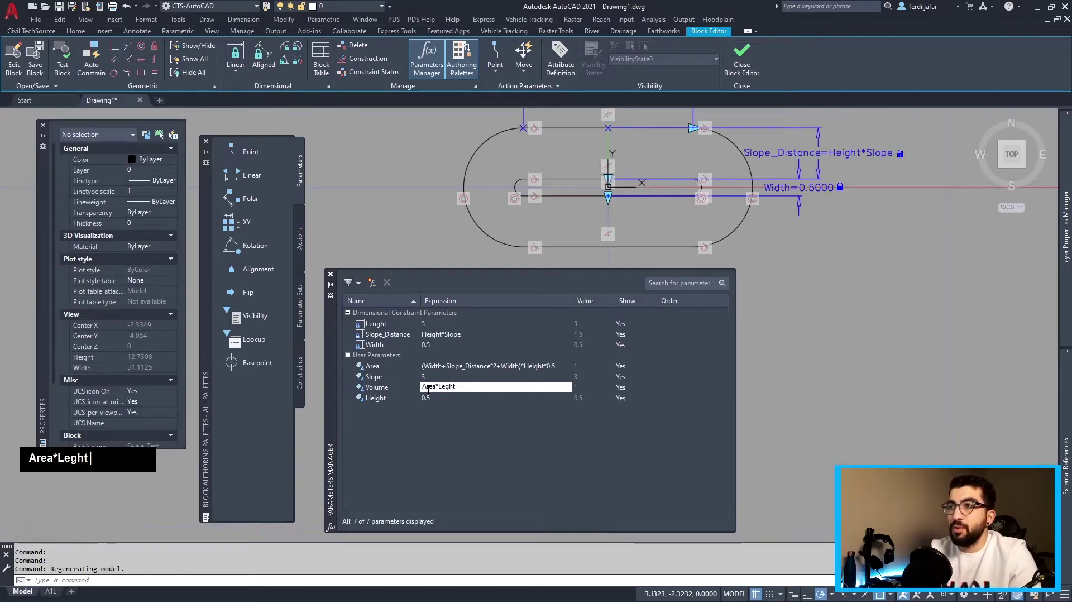
key("BackSpace")
key("BackSpace")
key("BackSpace")
type("ngth")
key("Return")
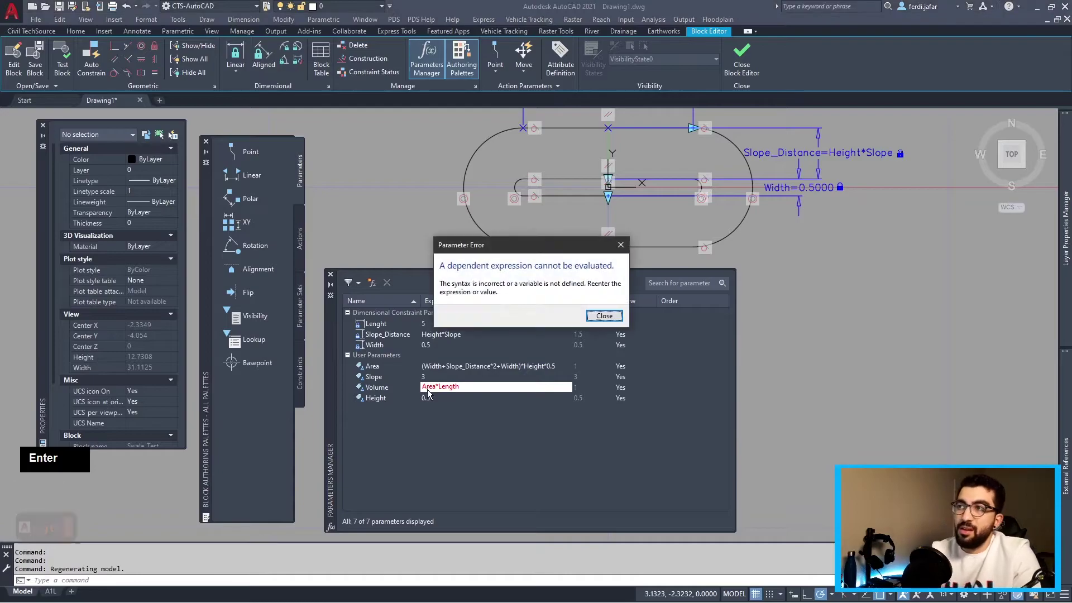
left_click(613, 320)
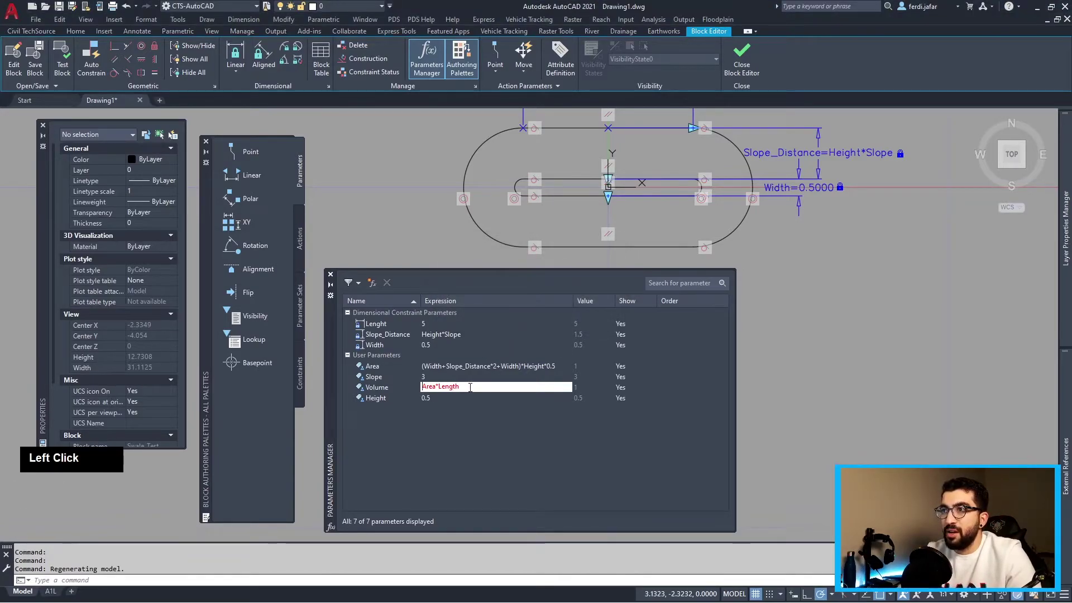
key("Return")
key("Return")
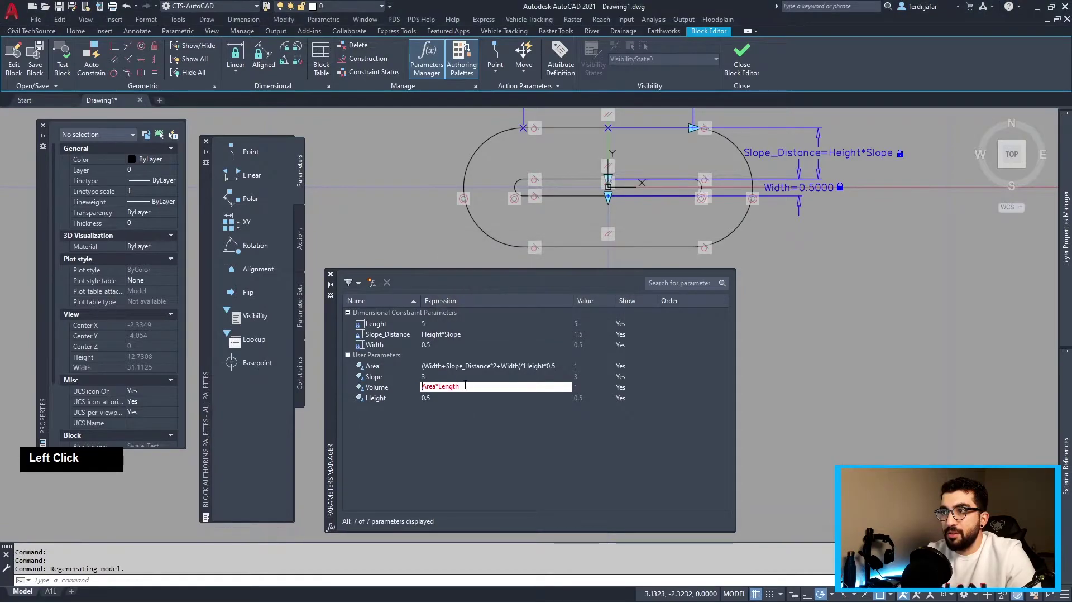
type("ht")
key("Return")
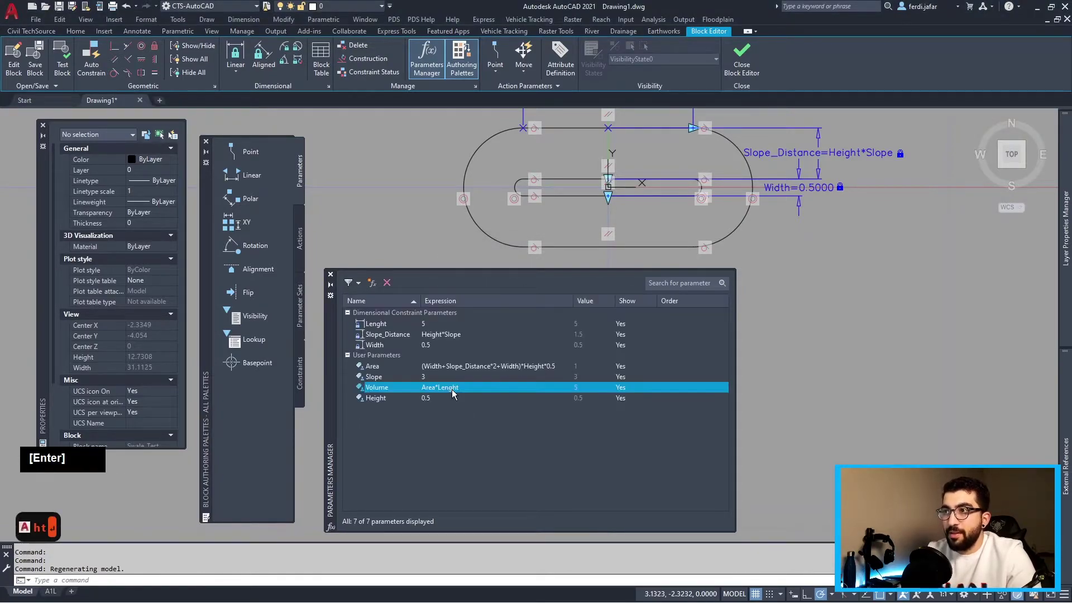
Correct the name of the Lenght constraint parameter to Length and check the Volume expression
double_click(375, 324)
type("th")
key("Return")
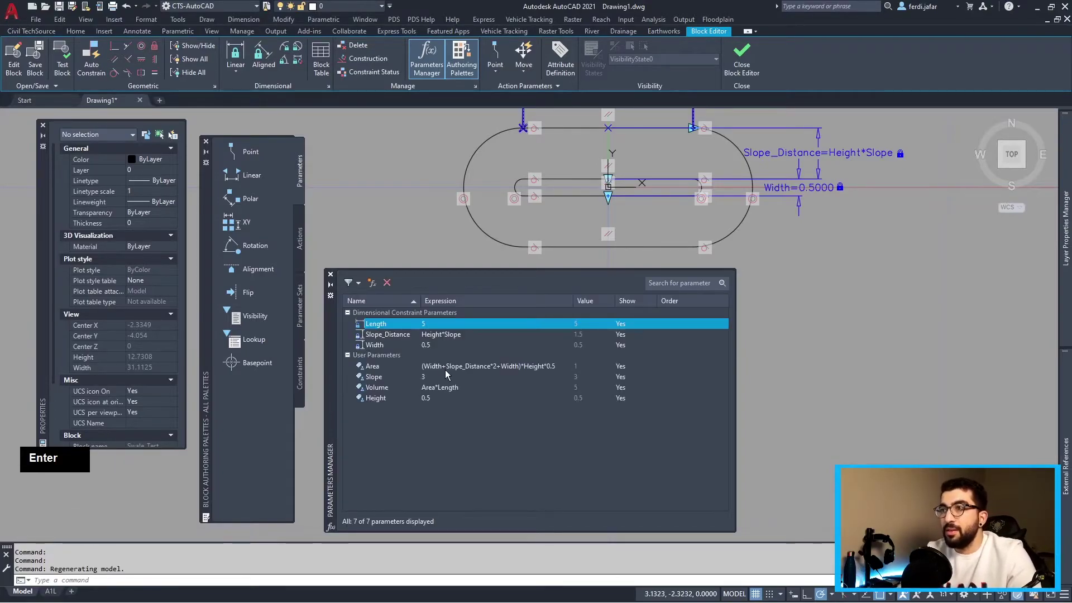
double_click(461, 388)
left_click(513, 400)
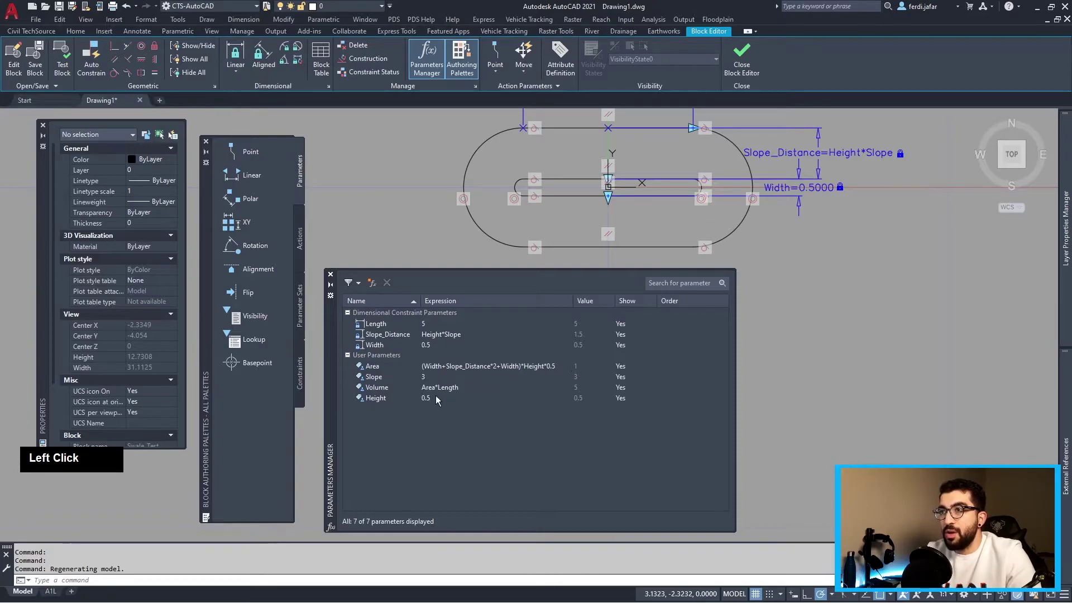
left_click(575, 388)
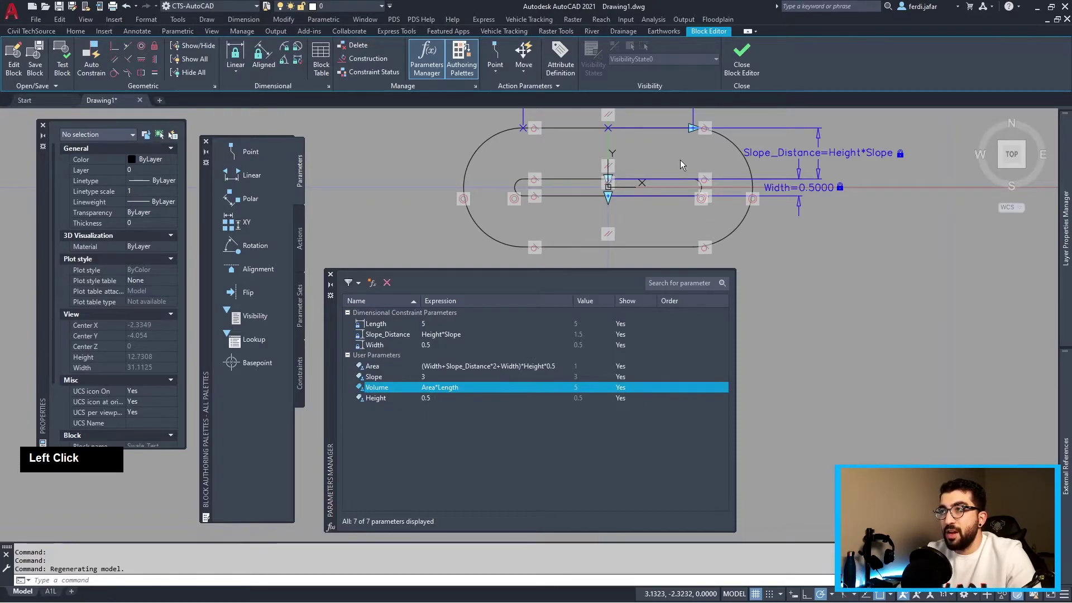
Close the Block Editor and save the changes to the swale block despite its geometry not being fully constrained
scroll(776, 284, "down", 2)
middle_click(726, 198)
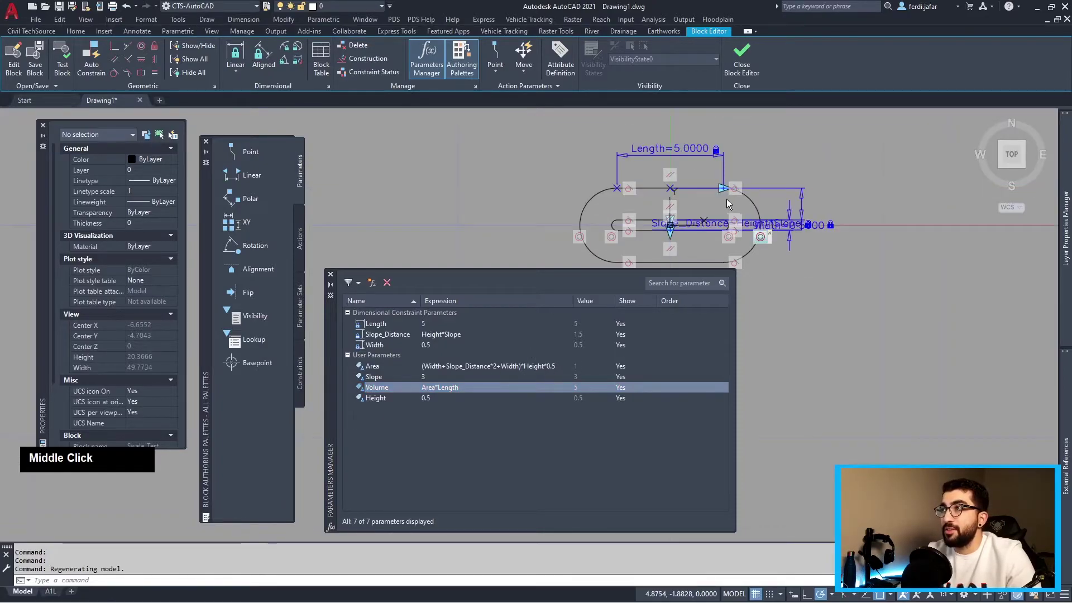
left_click(757, 66)
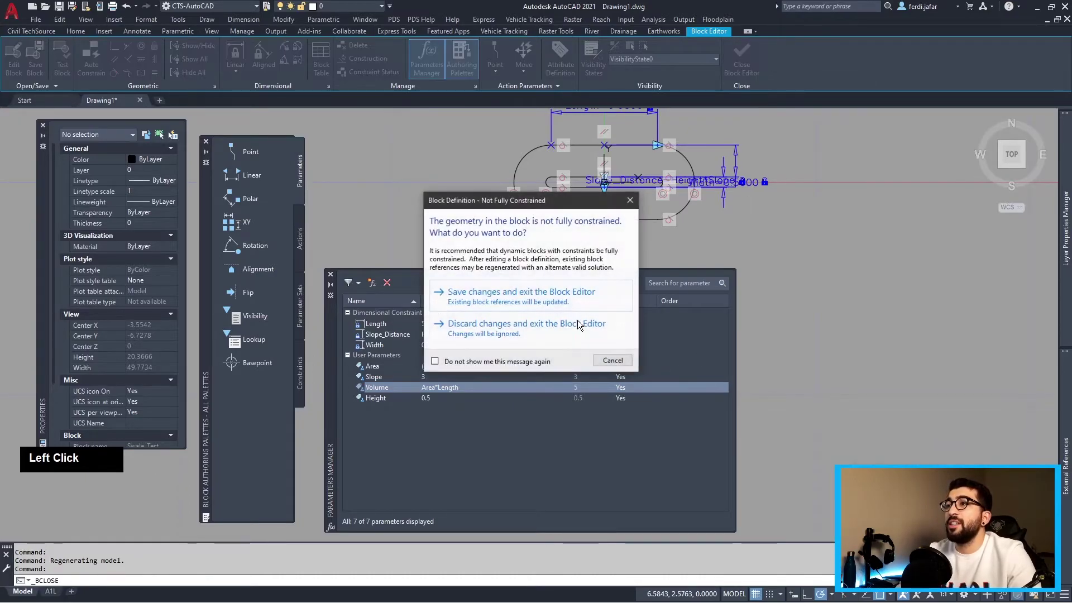
left_click(516, 295)
left_click(517, 268)
left_click(486, 314)
type("move")
key("Return")
left_click(481, 345)
key("Escape")
Select the swale block and test its custom Slope property at 5, then set it back to 3
double_click(503, 325)
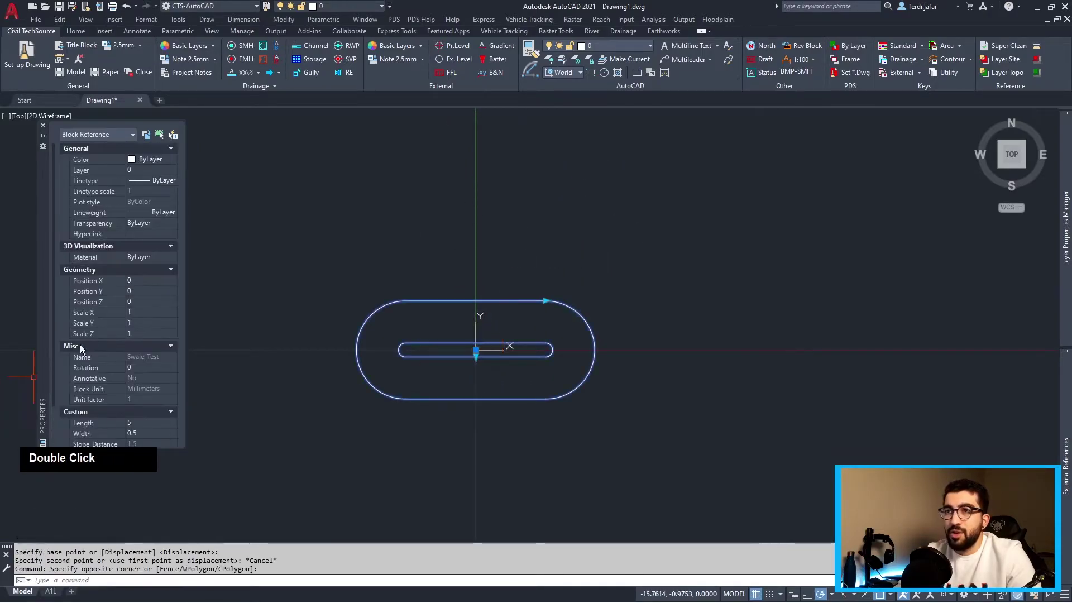
scroll(84, 360, "down", 5)
left_click(142, 371)
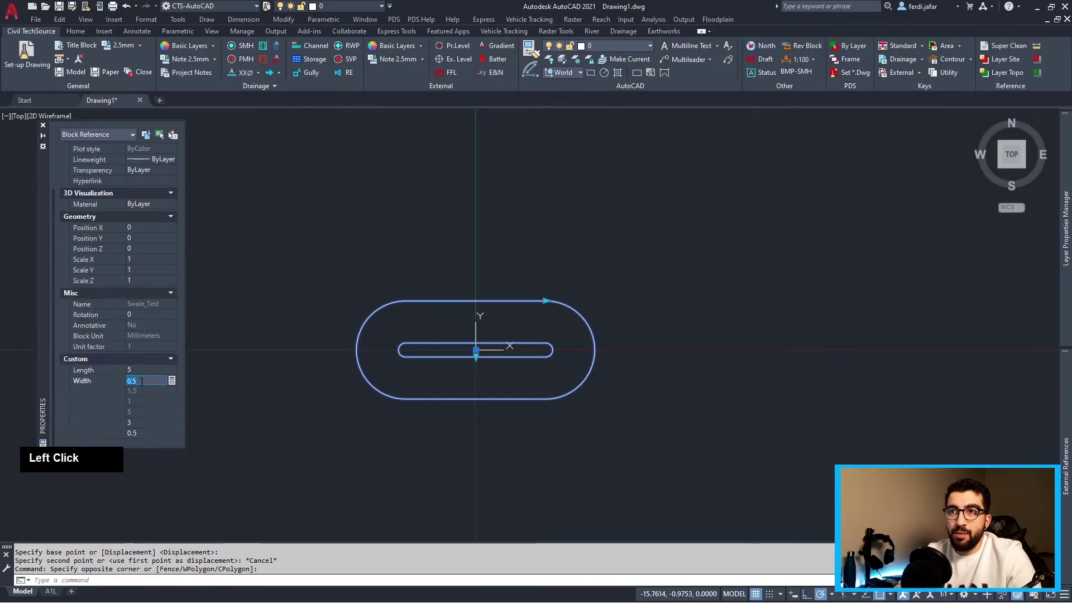
left_click(143, 423)
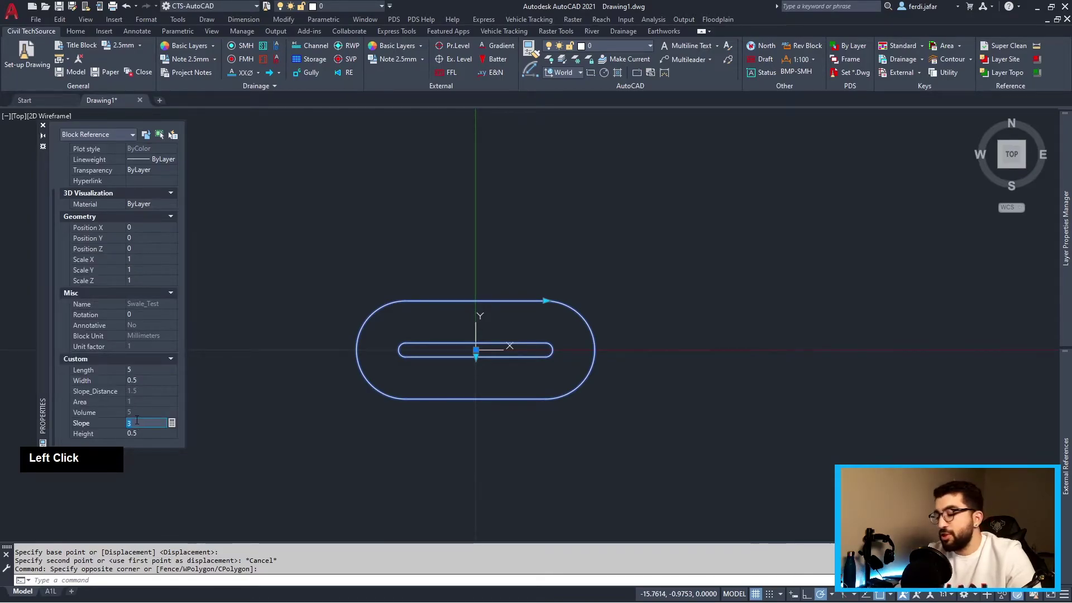
type("5")
key("Return")
type("3")
key("Return")
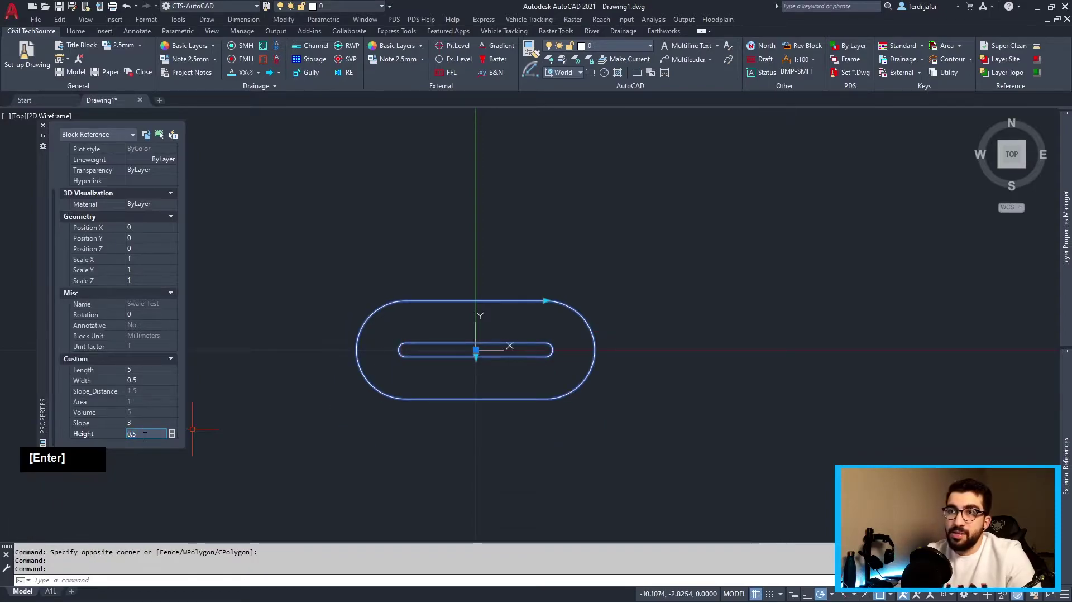
Test the swale block's custom Height property at 1, then return it to 0.5
left_click(143, 434)
double_click(142, 434)
type("1")
key("Return")
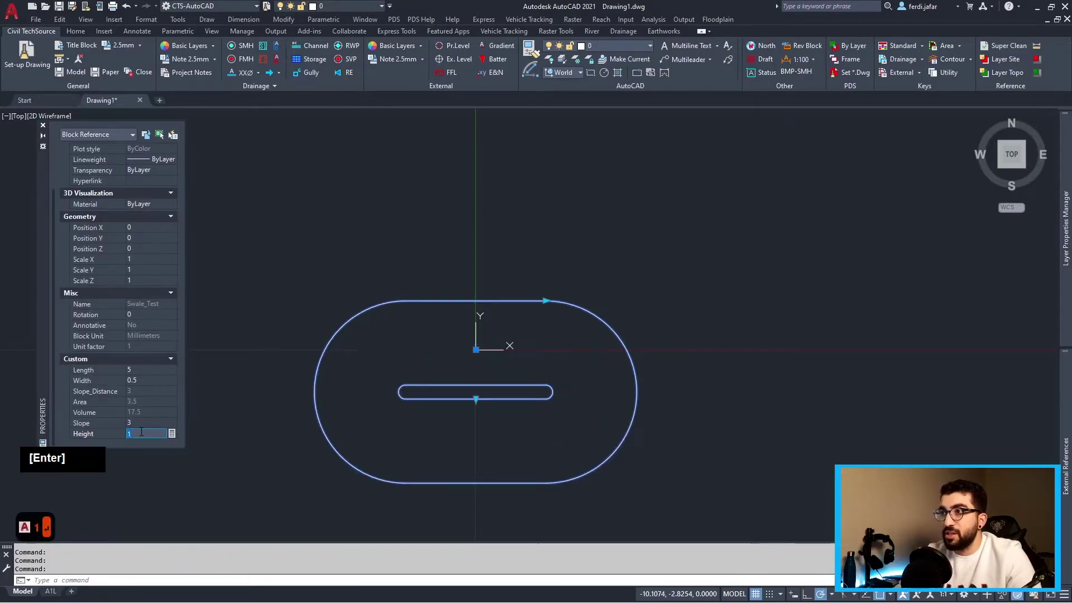
double_click(137, 434)
type("0")
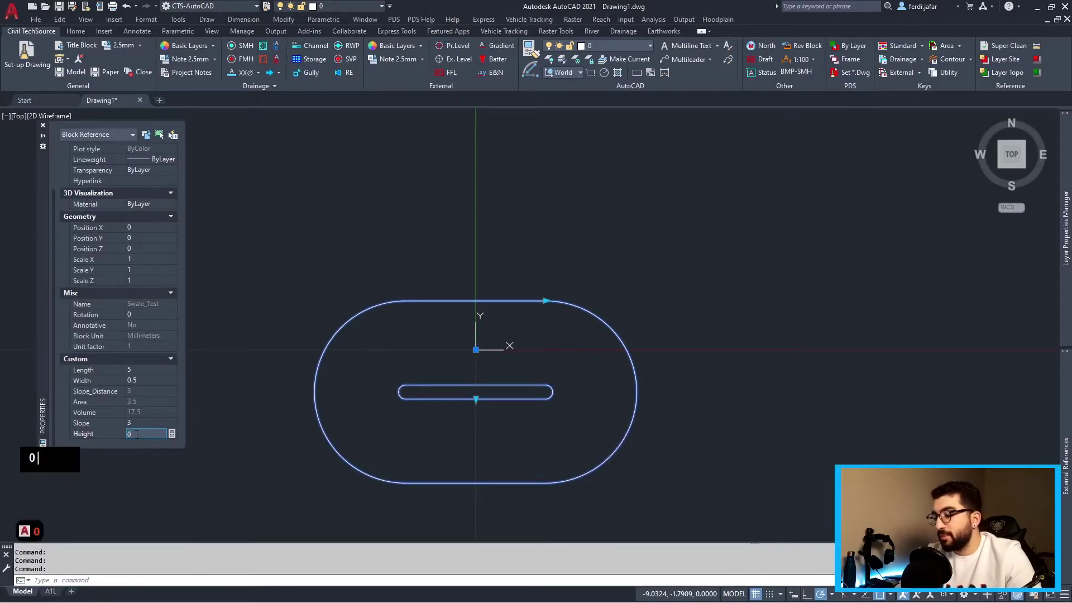
key("Return")
Set the swale block's custom Width property to 2
left_click(146, 380)
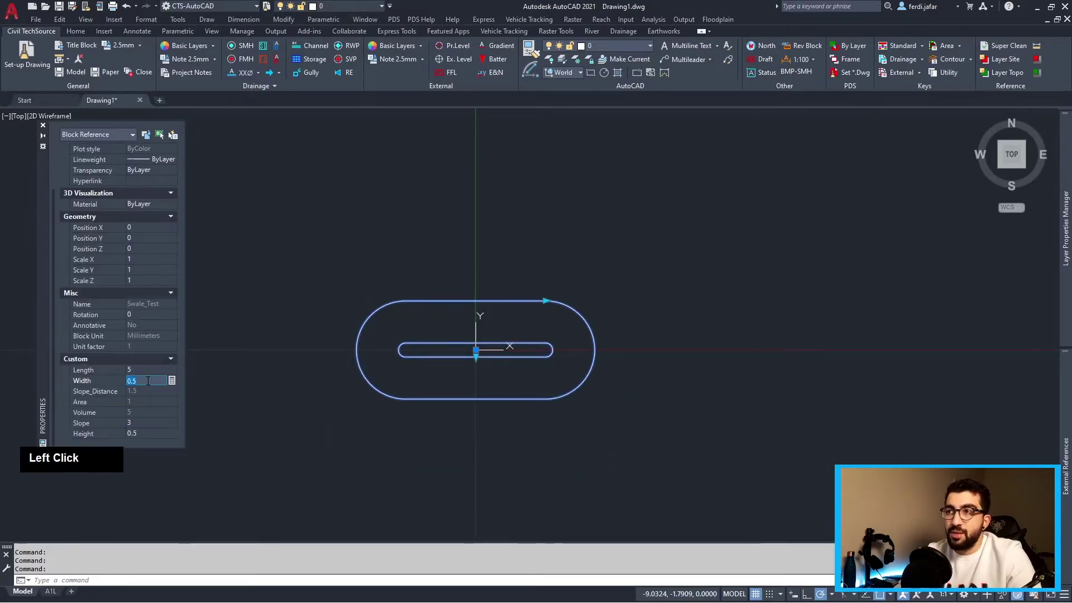
type("2")
key("Return")
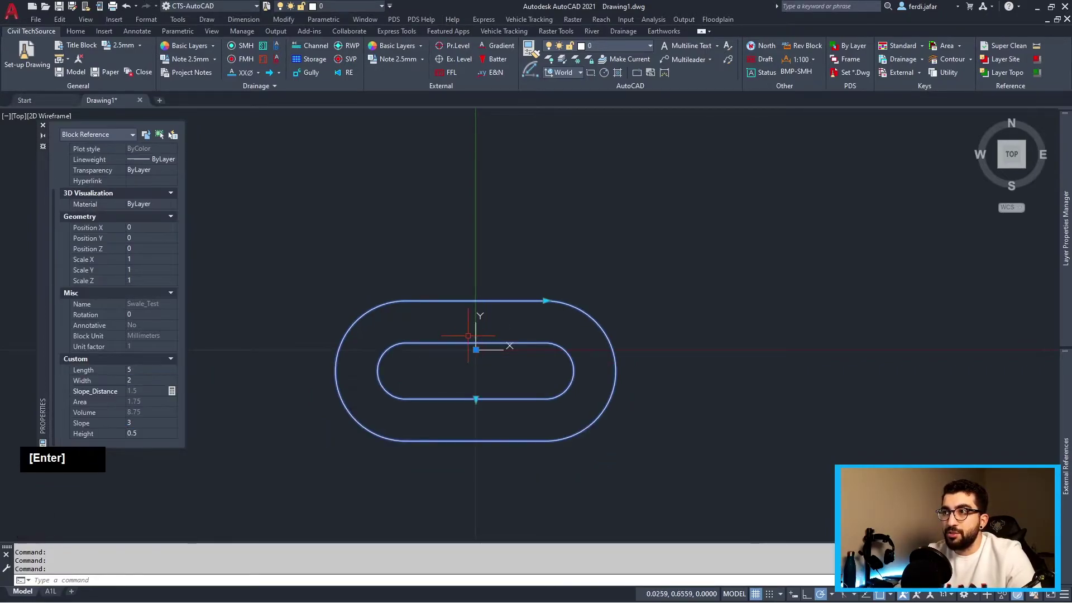
left_click(476, 400)
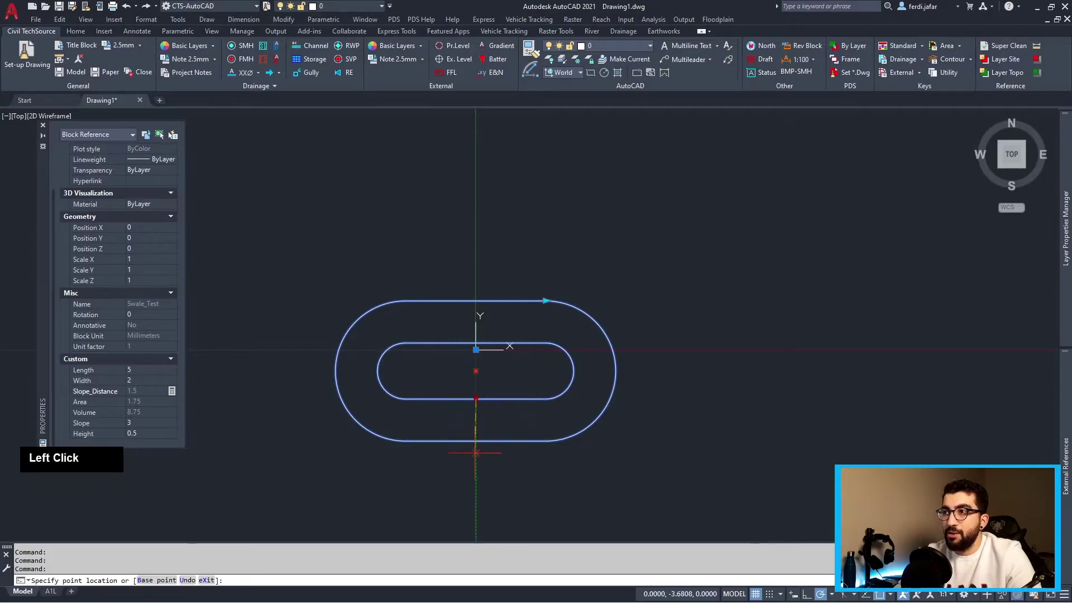
key("Escape")
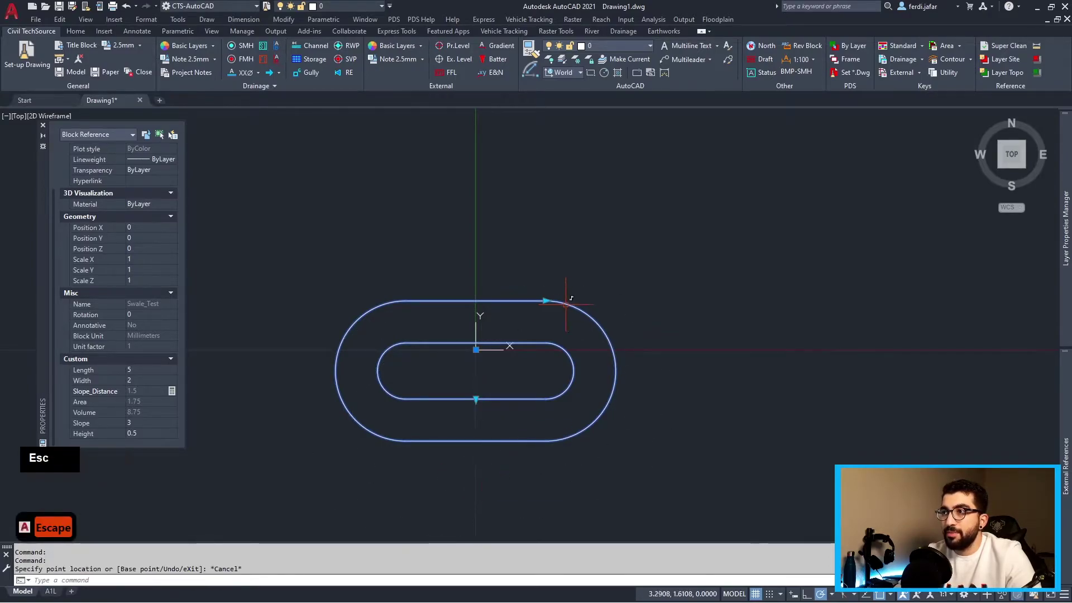
Stretch the swale block by its length grip to a Length of about 13.26
left_click(547, 301)
scroll(726, 305, "down", 2)
left_click(720, 296)
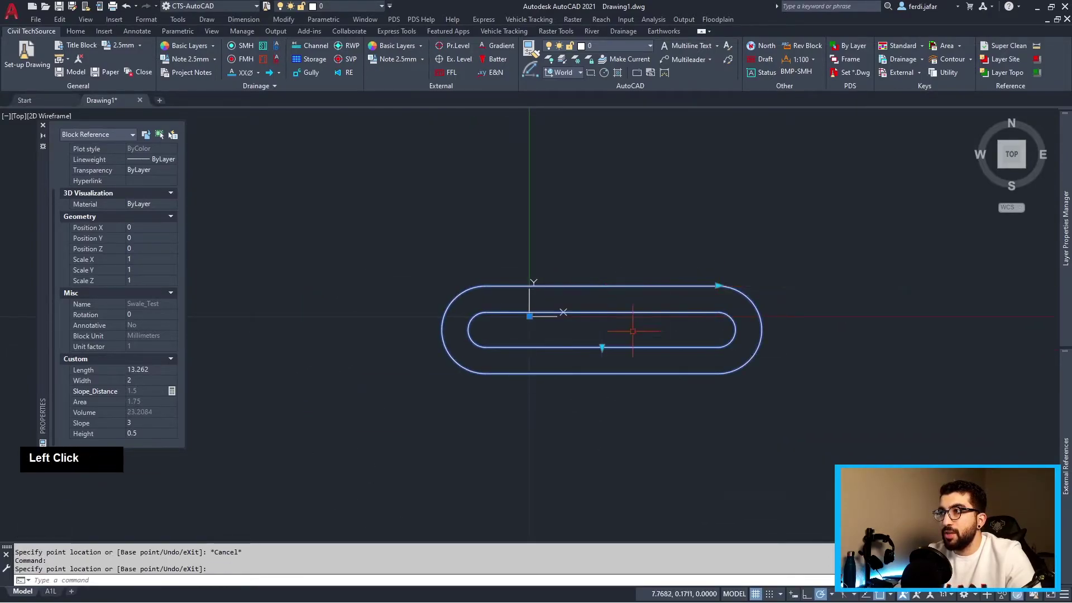
Stretch the swale block by its width grip to a Width of about 6.06, then deselect it
left_click(604, 418)
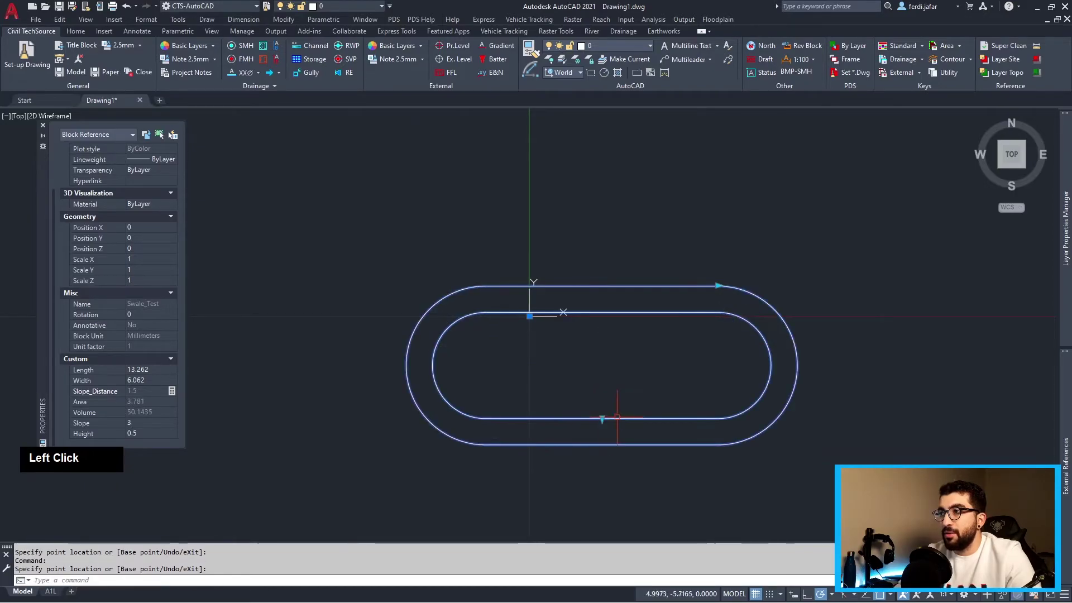
left_click(520, 243)
scroll(506, 240, "down", 3)
key("Escape")
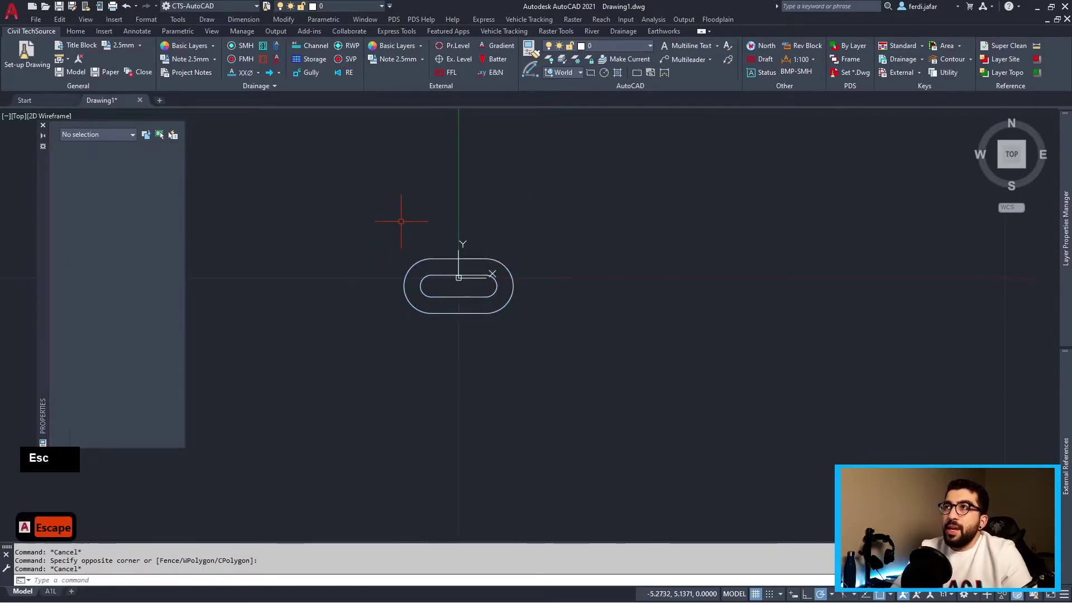
Insert one ready-made CTS_Swale block above and to the right of the test swale using the Drainage Swale command
left_click(614, 31)
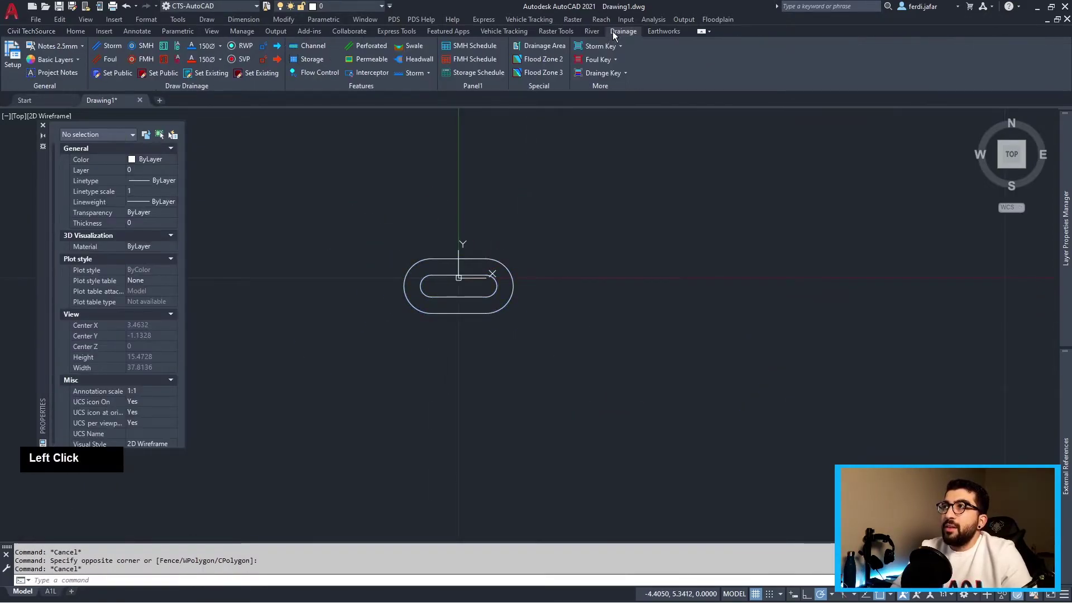
left_click(411, 47)
scroll(442, 208, "down", 3)
left_click(537, 186)
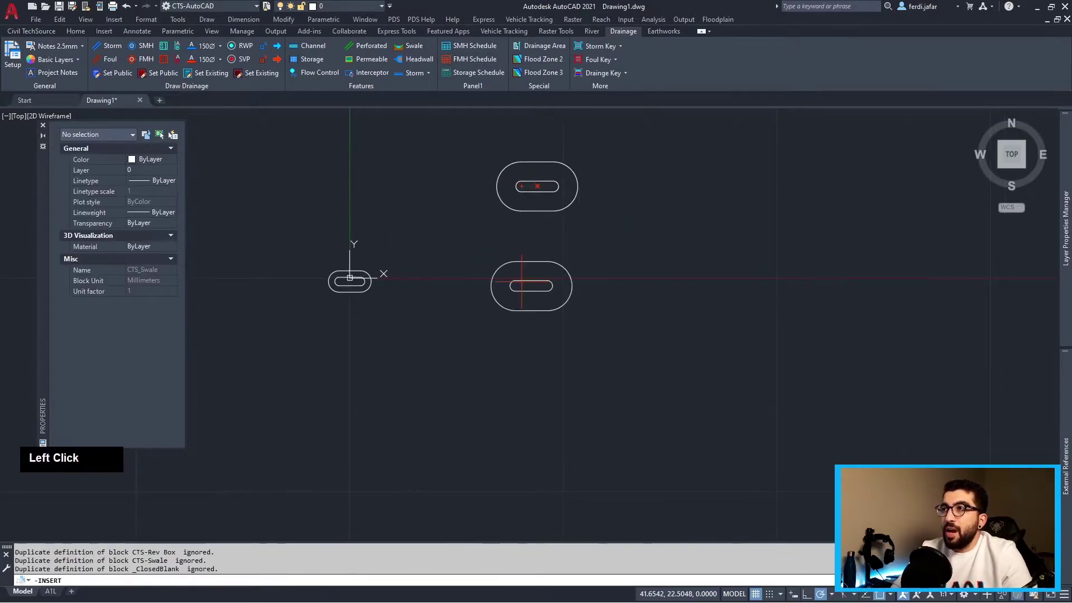
key("Escape")
Erase the newly inserted CTS_Swale block, keeping only the test swale at the origin
left_click(597, 243)
left_click(491, 159)
key("Delete")
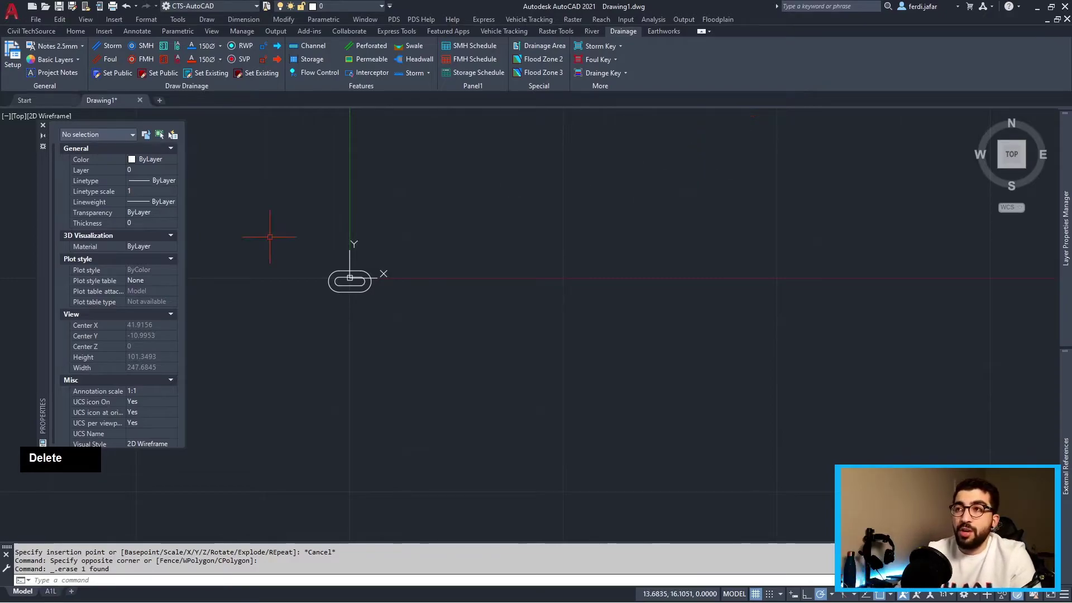
Move the test swale block slightly upward, using the origin as the base point
scroll(246, 283, "up", 3)
middle_click_drag(463, 230, 430, 316)
left_click(383, 304)
left_click(584, 451)
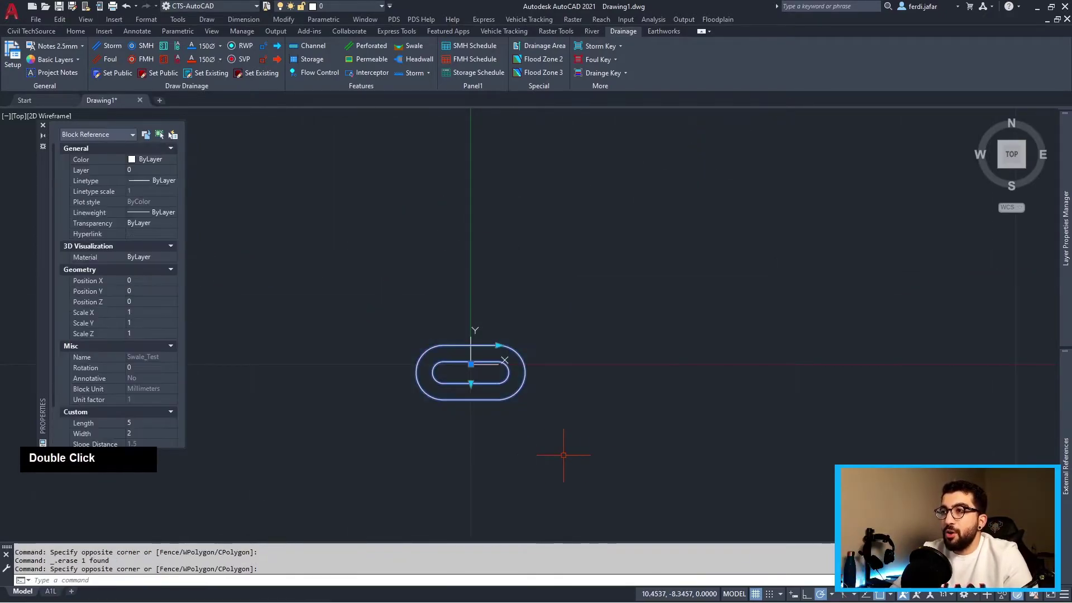
type("move")
key("Return")
left_click(472, 365)
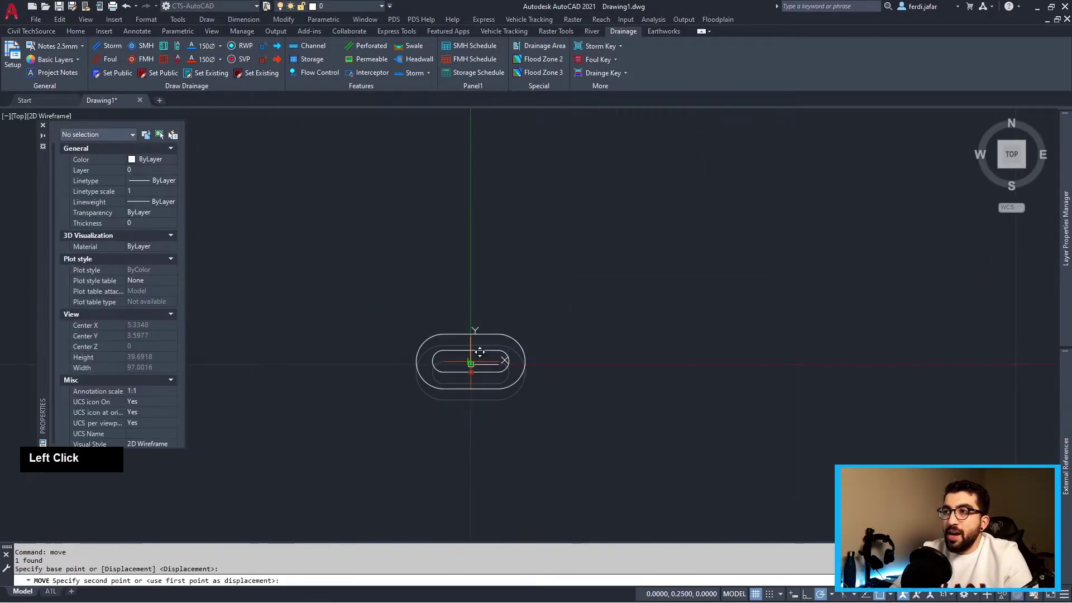
key("Escape")
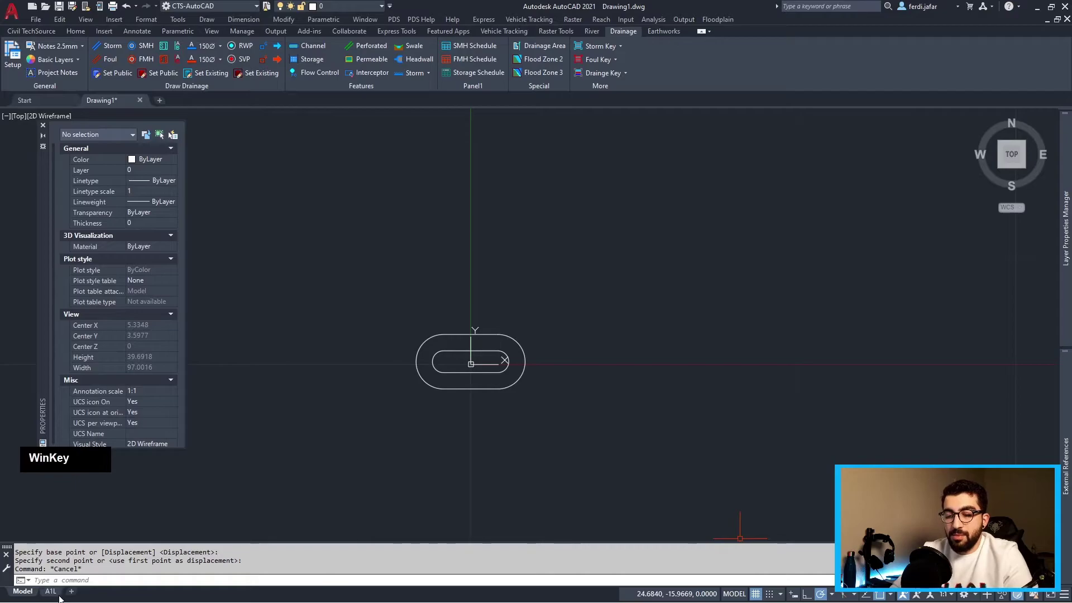
Switch to File Explorer, look up CTS_Swale.dwg in the Blocks folder of CTS0010-AutoCAD CUI, and close the window
key("super+e")
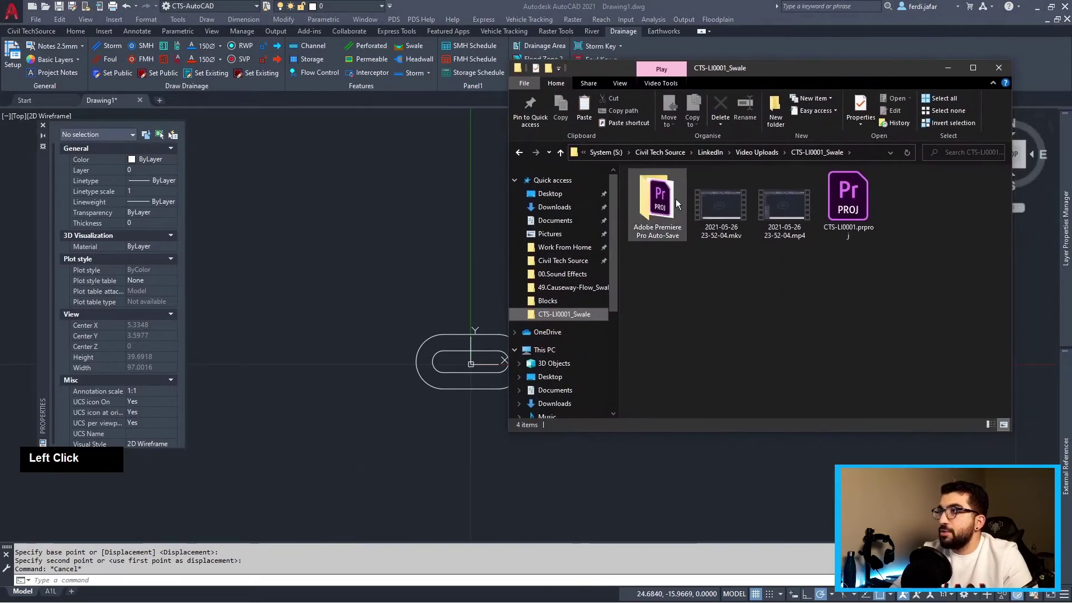
left_click(559, 300)
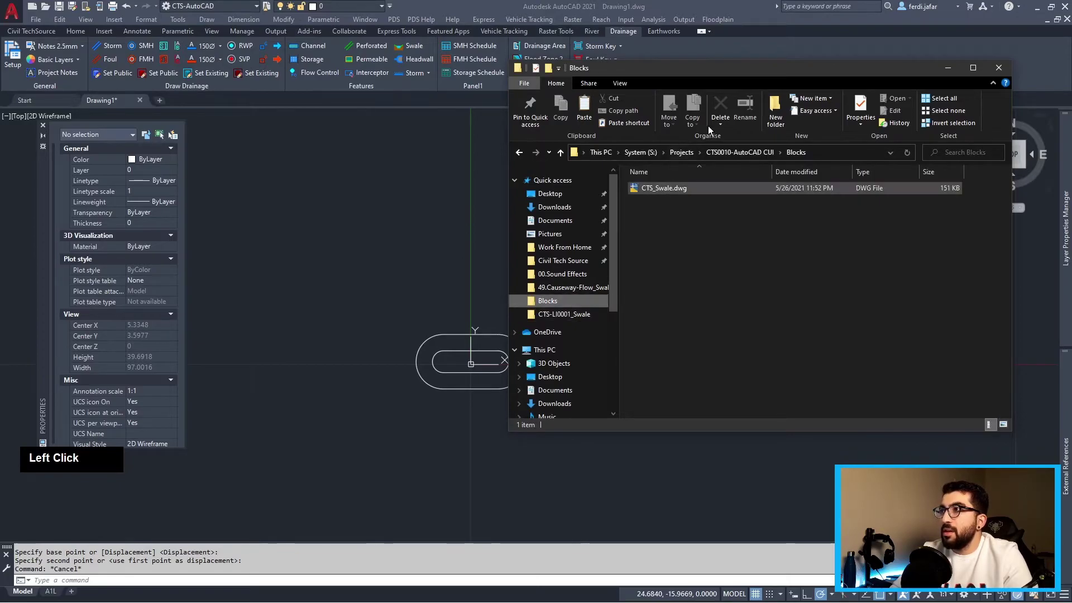
left_click_drag(739, 70, 544, 99)
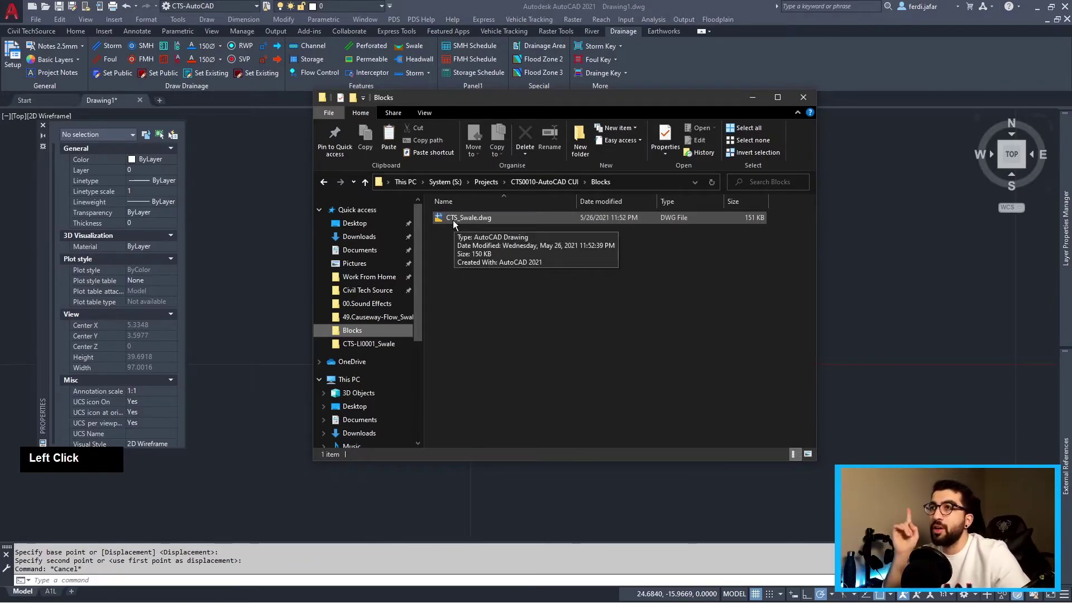
left_click(804, 97)
Open the user interface customization and display the Swale command's properties in the Features panel of CTS_CUI_DRAINAGE
type("cui")
key("Return")
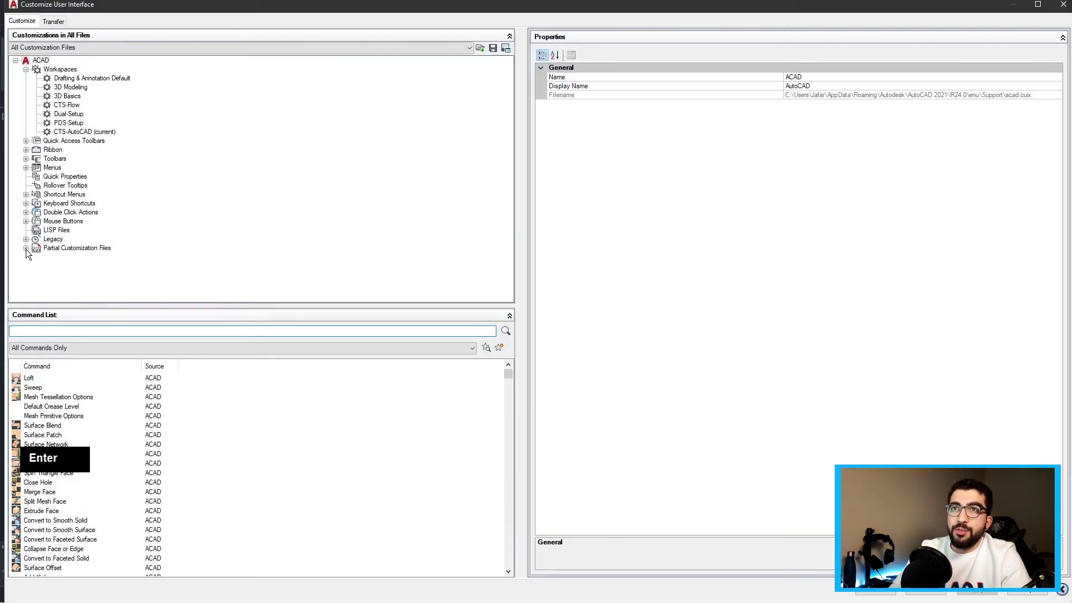
left_click(26, 249)
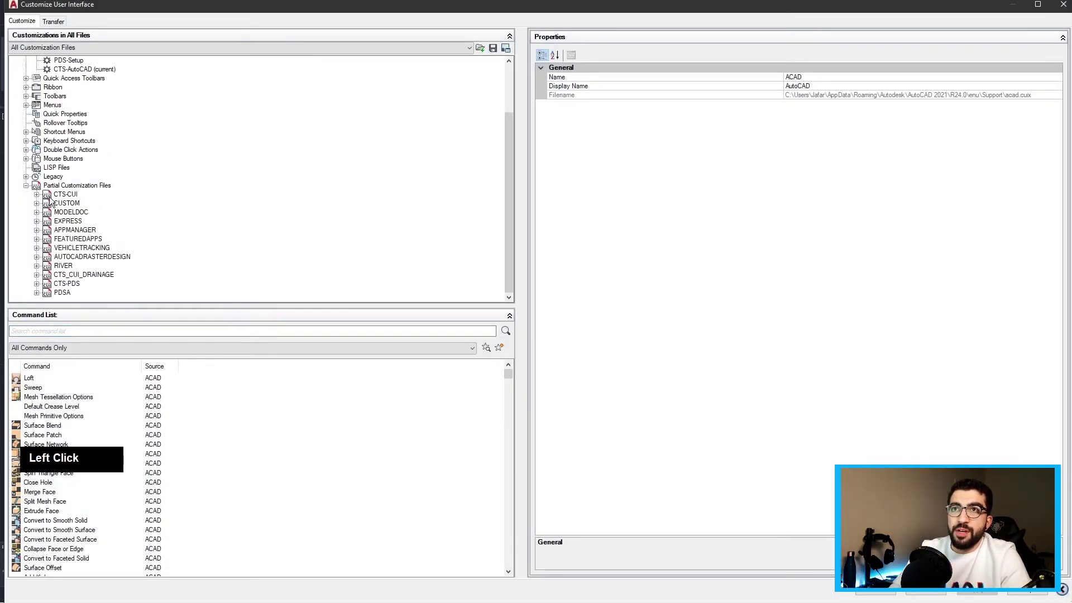
left_click(36, 276)
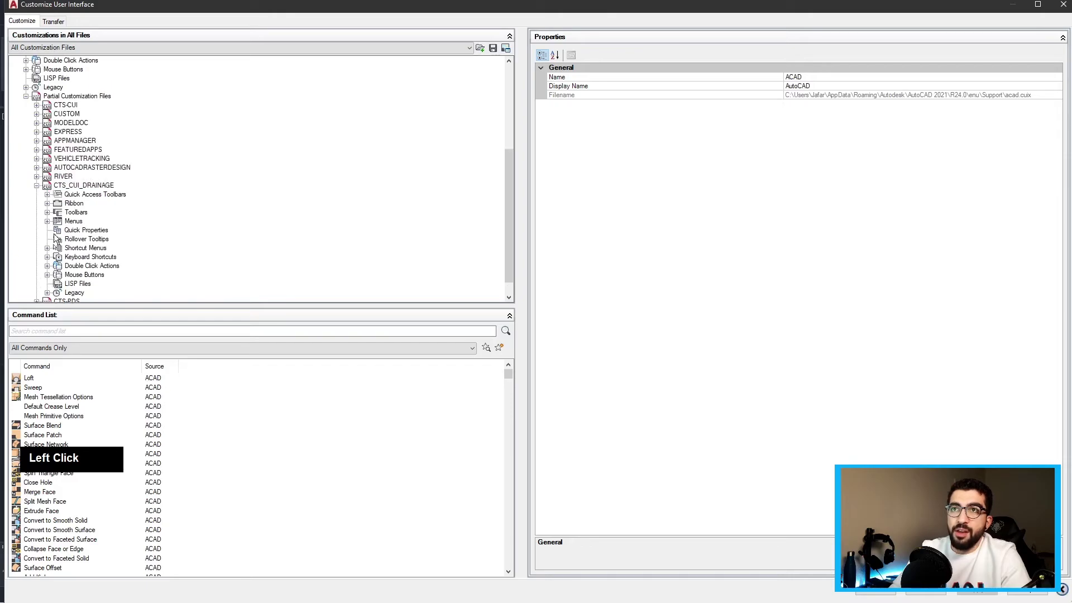
left_click(48, 204)
left_click(58, 221)
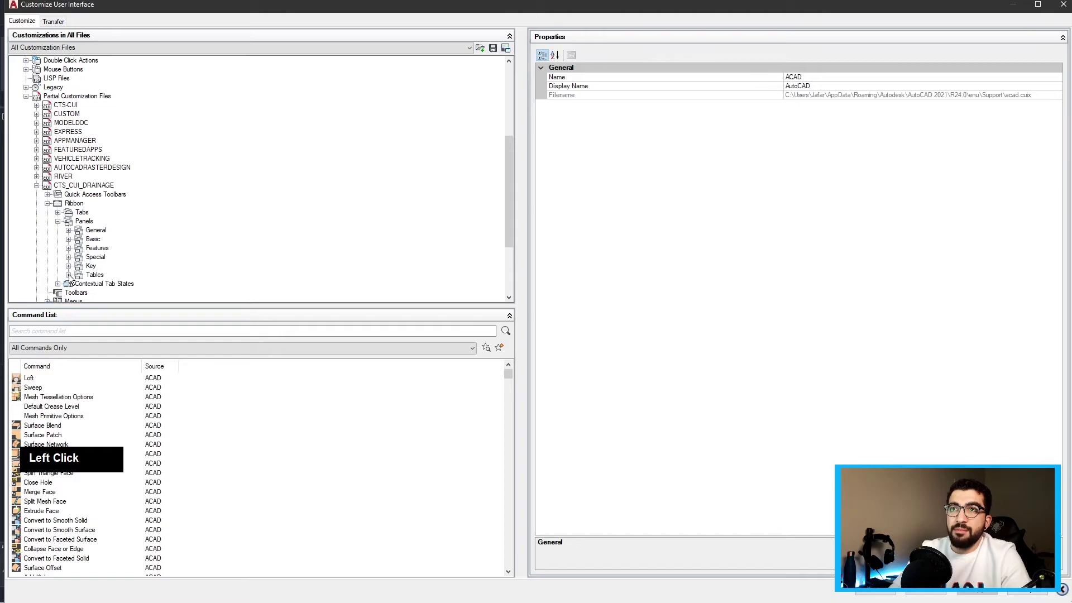
left_click(69, 249)
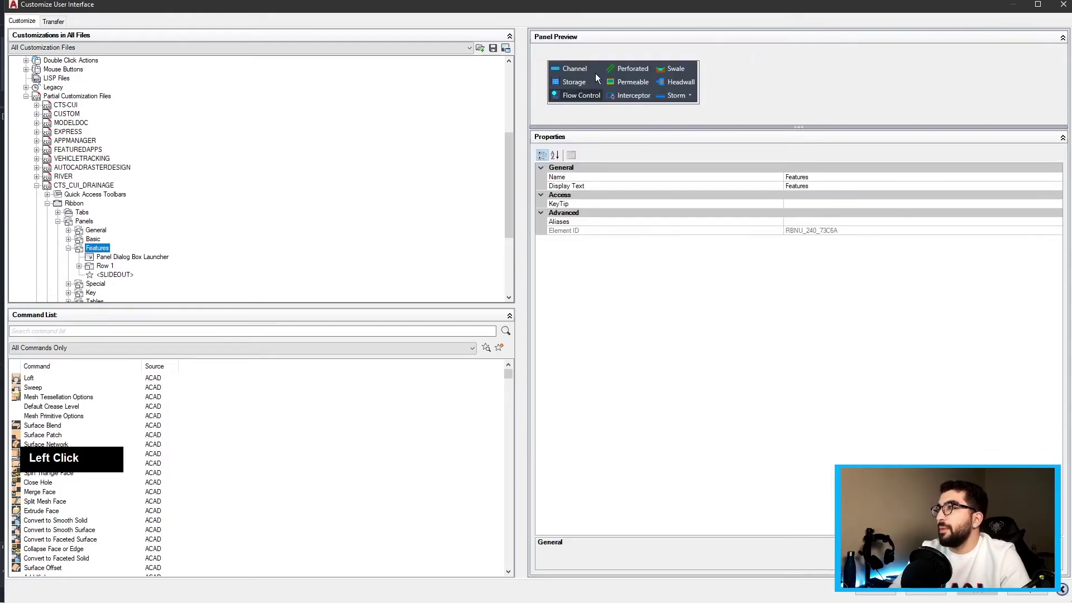
left_click(678, 68)
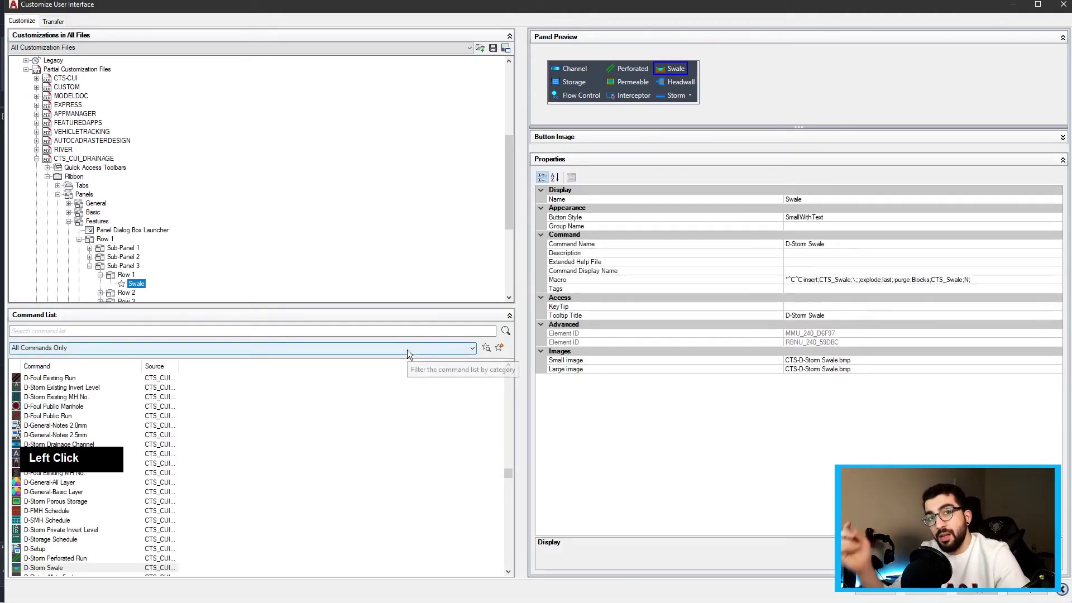
Open the Swale command's macro in the Long String Editor and examine its opening *^C^C characters
left_click(994, 274)
left_click(991, 280)
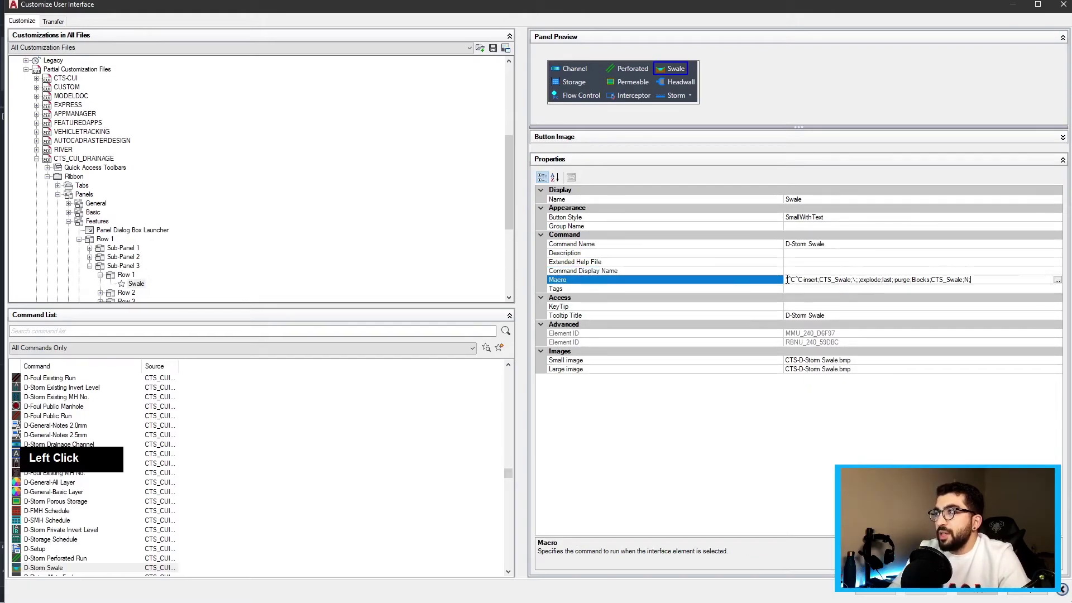
left_click(1056, 281)
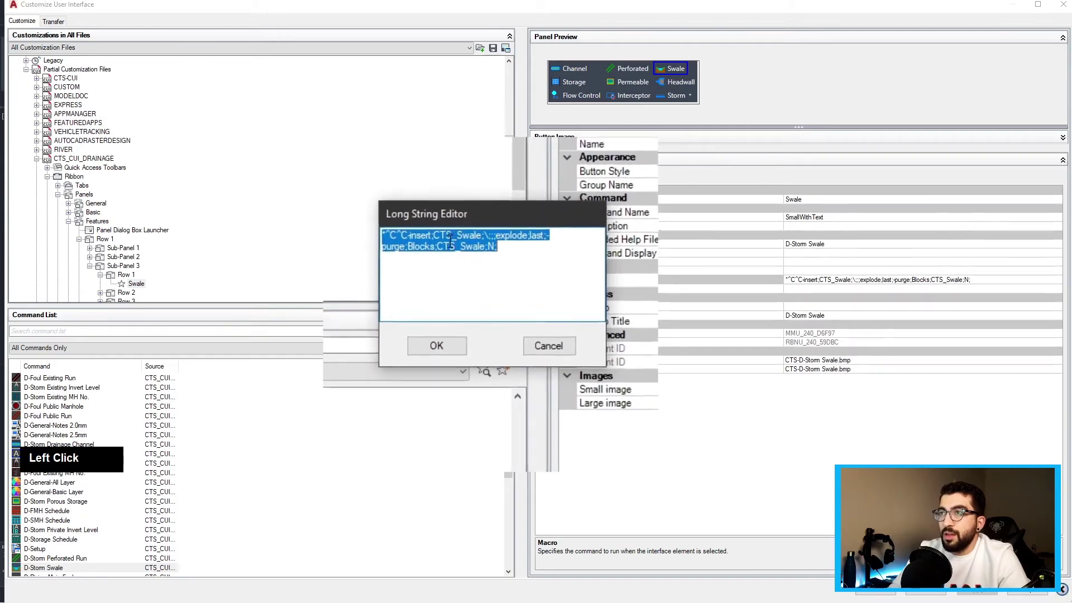
left_click(382, 236)
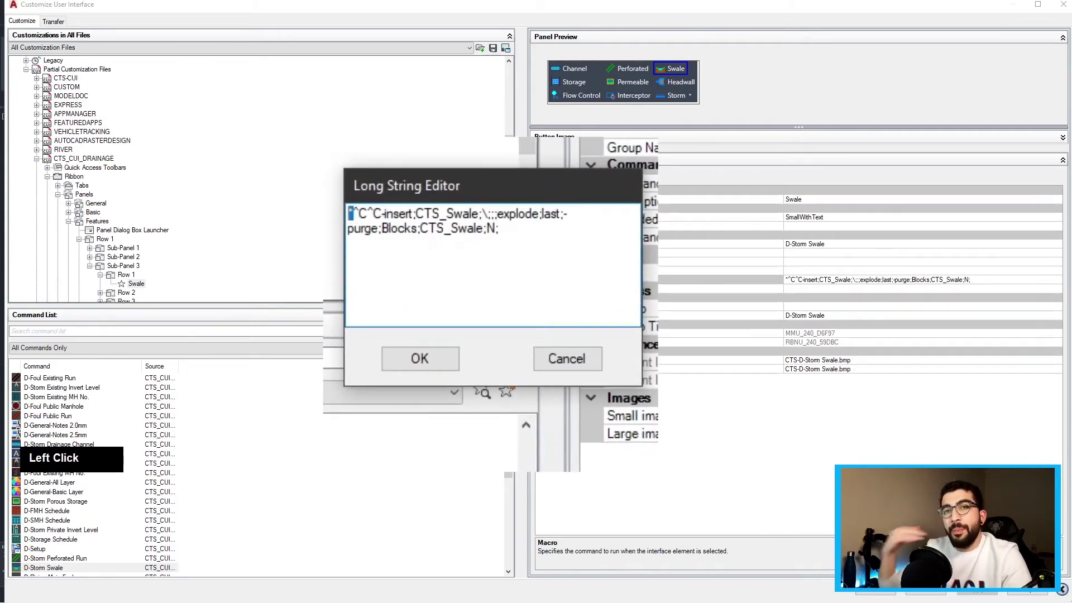
triple_click(386, 220)
left_click(388, 215)
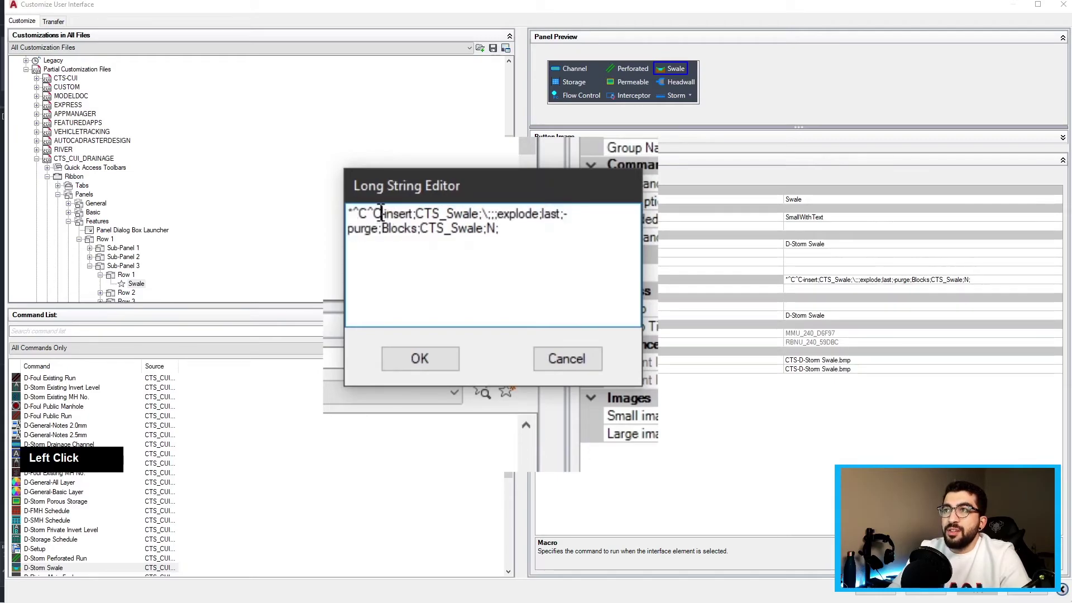
Examine the macro's CTS_Swale insert, explode and purge parts, then close the editor and the customization window without changes
left_click_drag(409, 221, 478, 218)
left_click(418, 214)
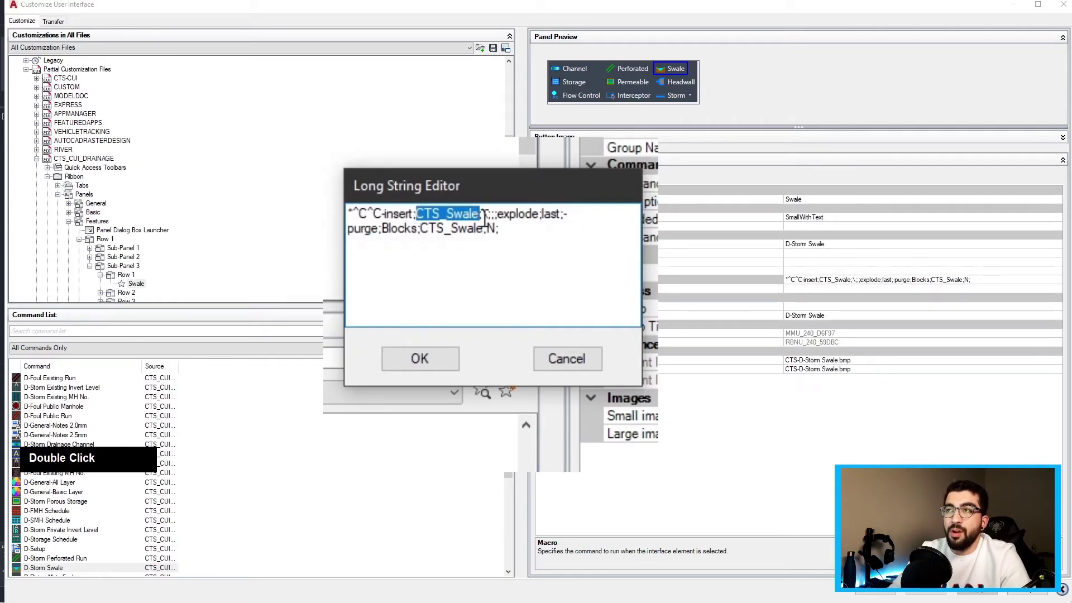
left_click(484, 217)
left_click_drag(482, 216, 563, 219)
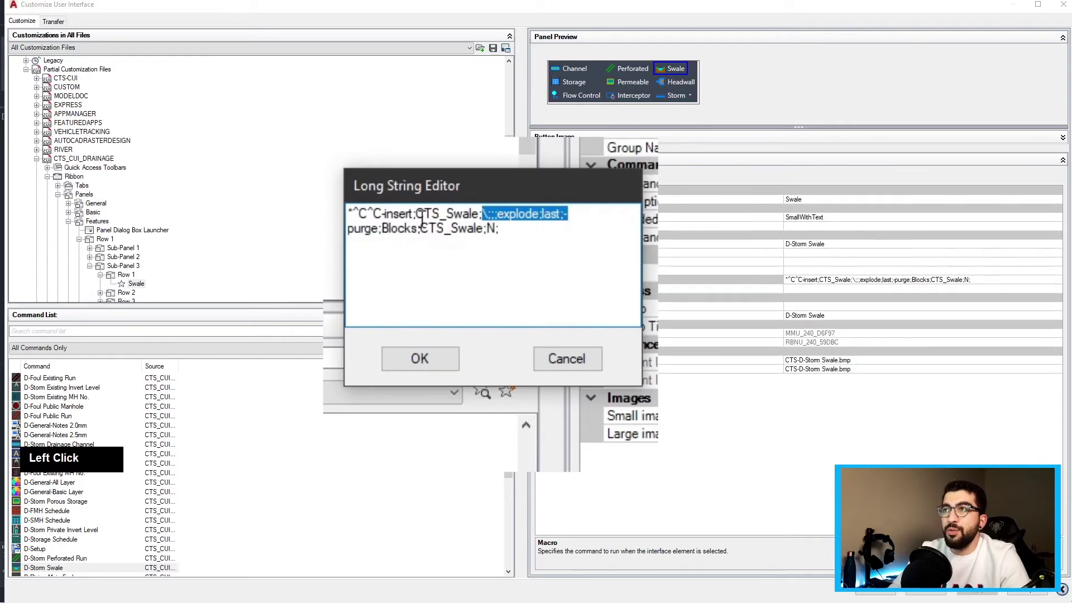
left_click(505, 214)
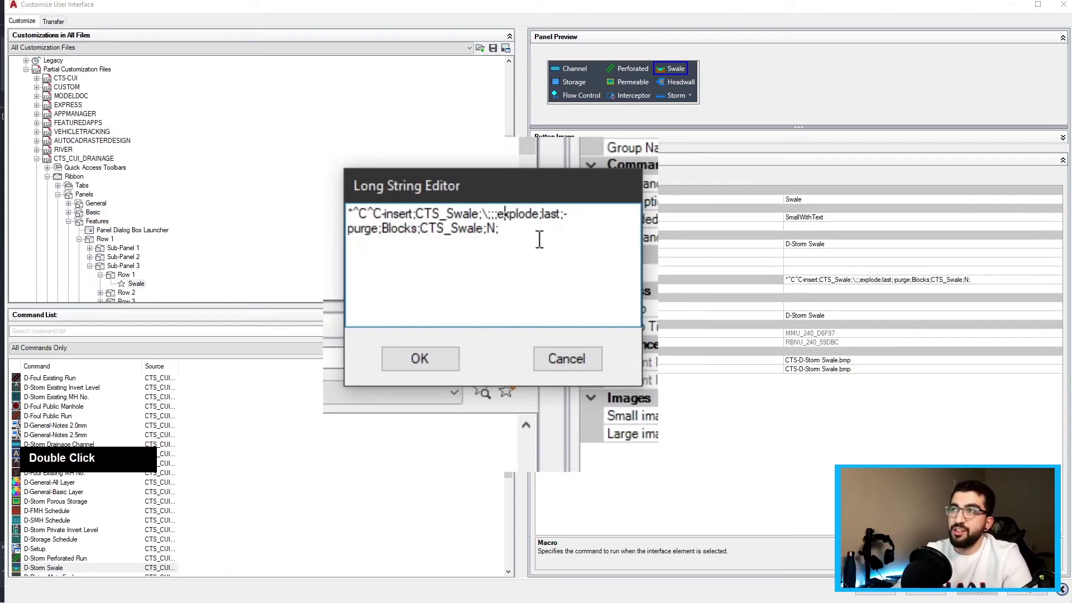
left_click(384, 233)
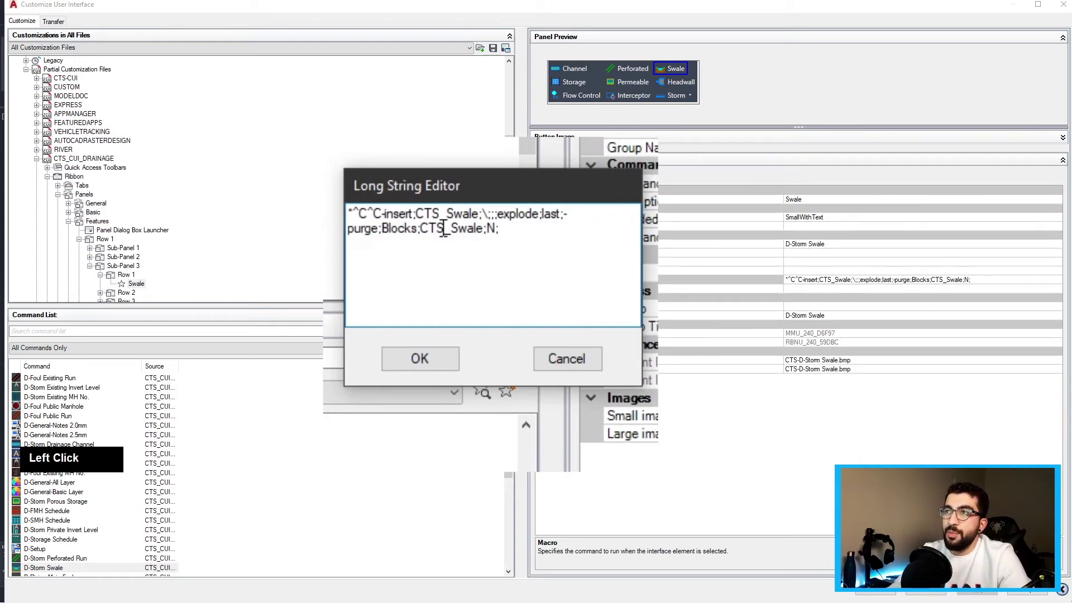
left_click(549, 360)
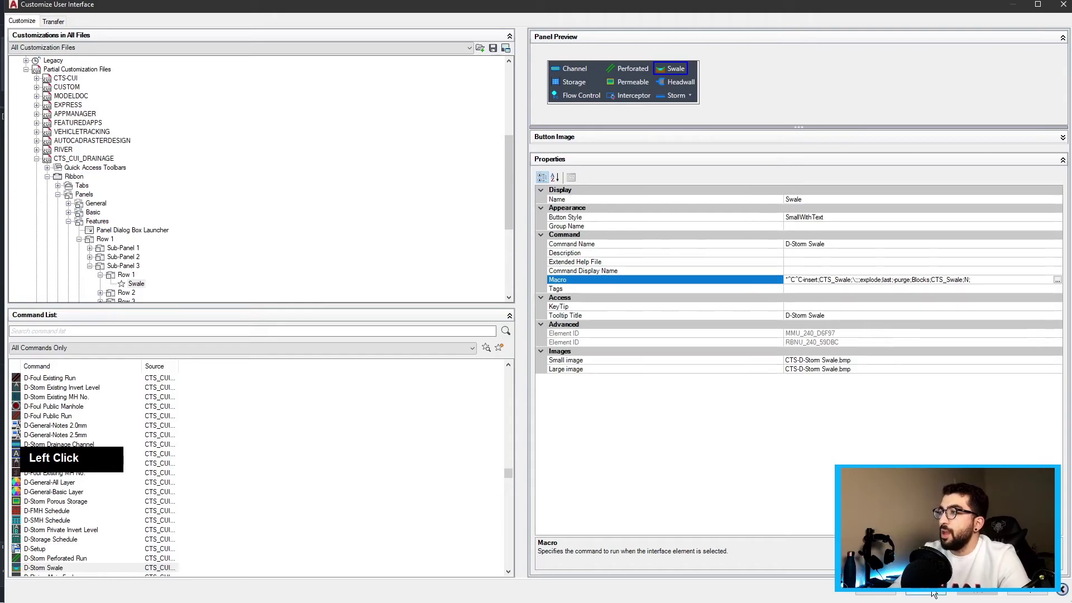
left_click_drag(985, 279, 691, 276)
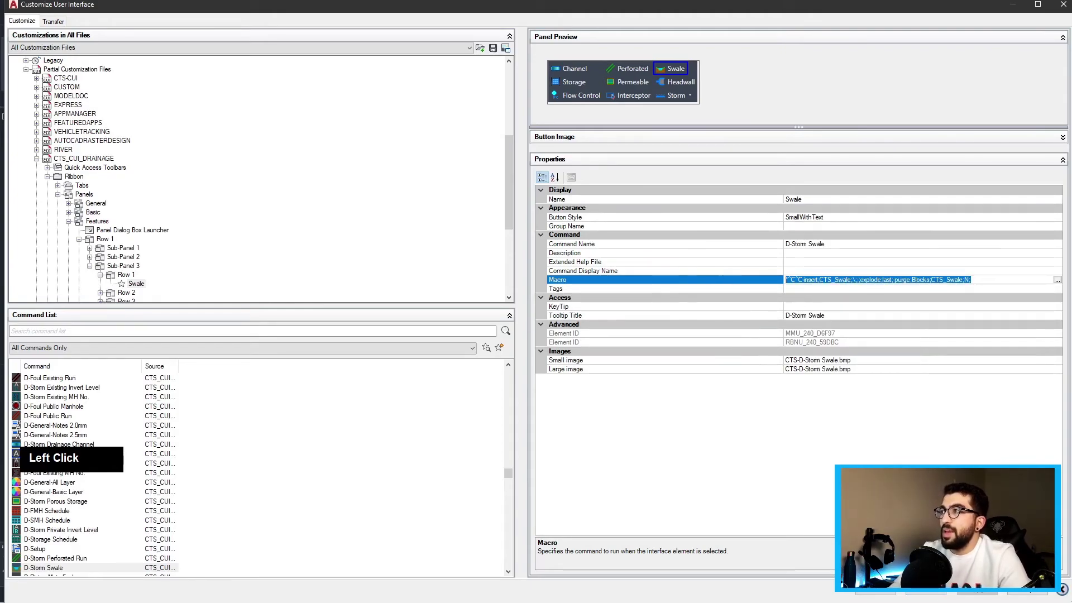
left_click(931, 595)
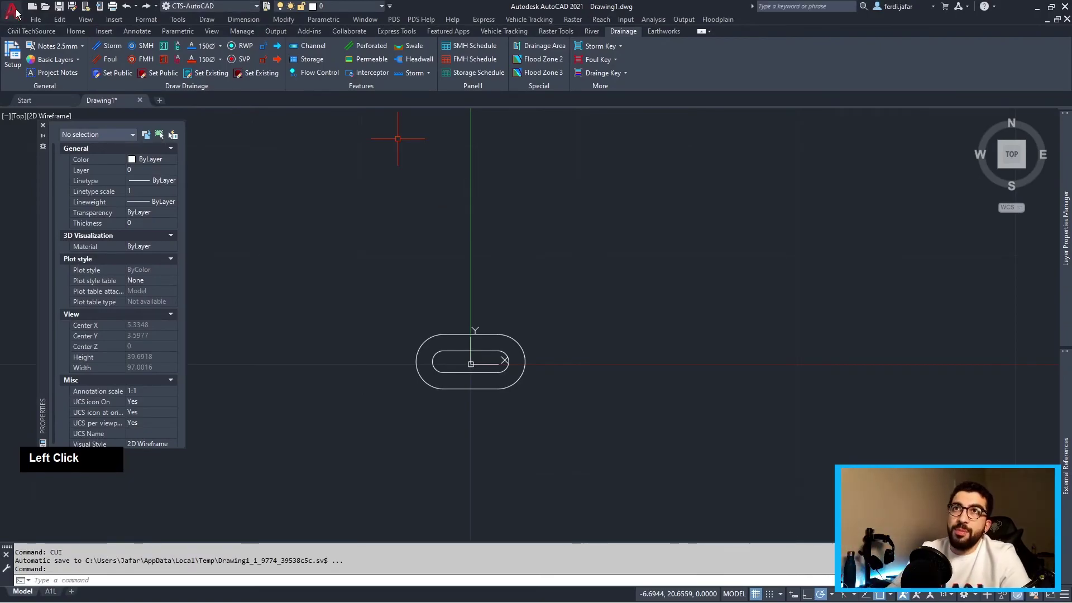
Open the program options and review the folders listed under Support File Search Path
left_click(16, 14)
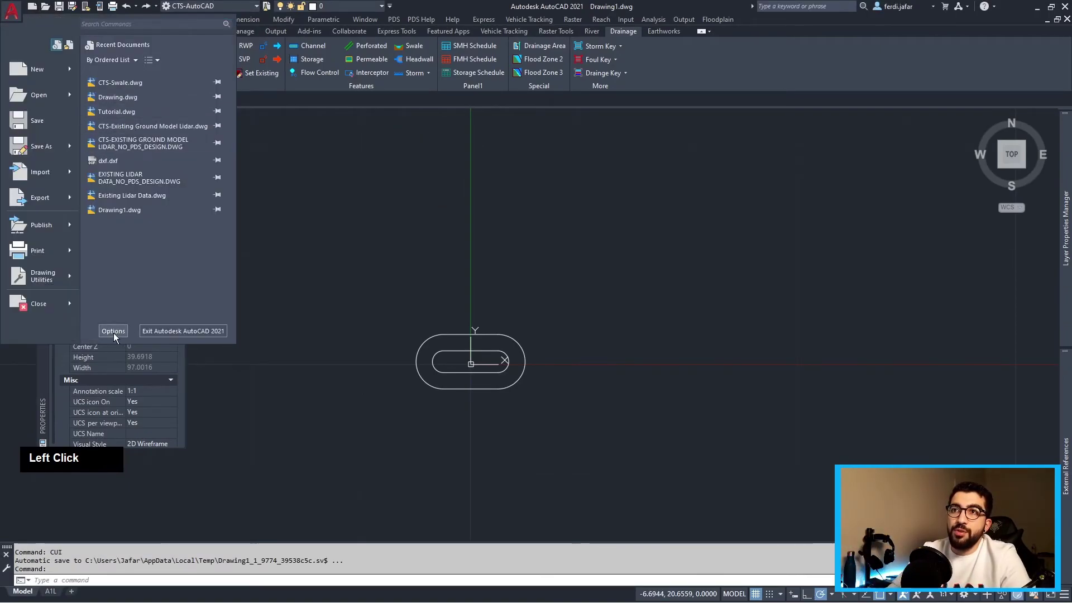
left_click(113, 331)
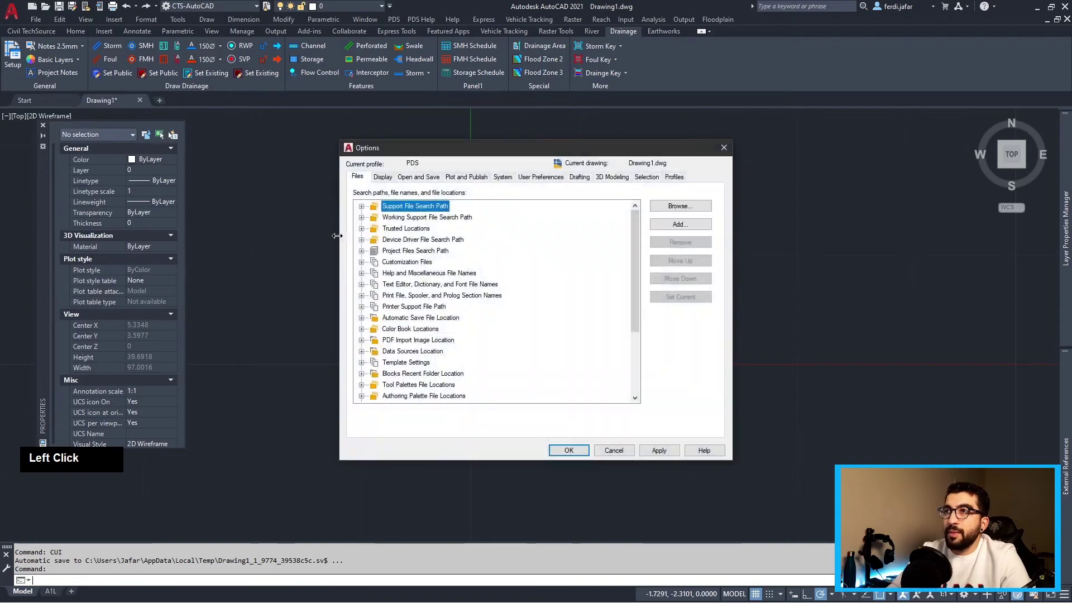
left_click(362, 207)
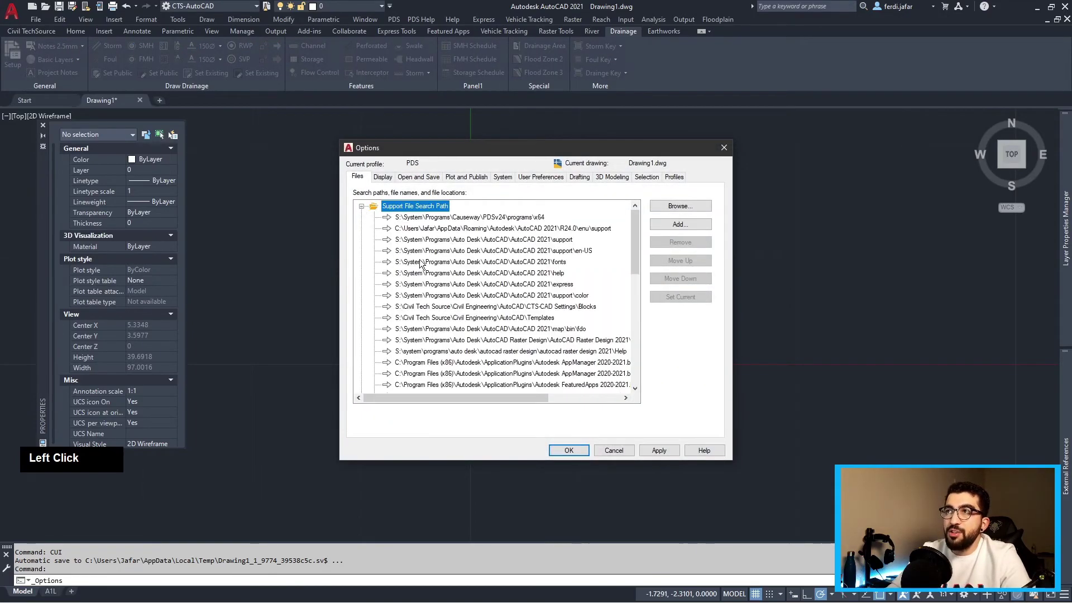
scroll(447, 356, "down", 5)
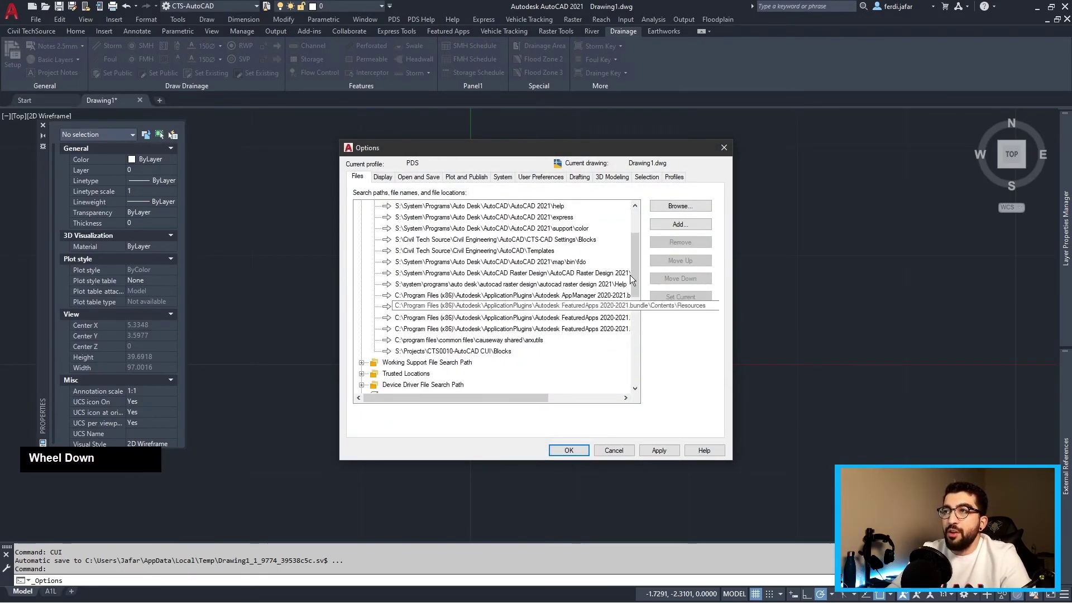
Try to add the S:\Projects\CTS0010-AutoCAD CUI\Blocks folder to the support file search paths, then discard the options changes
left_click(680, 224)
left_click(680, 205)
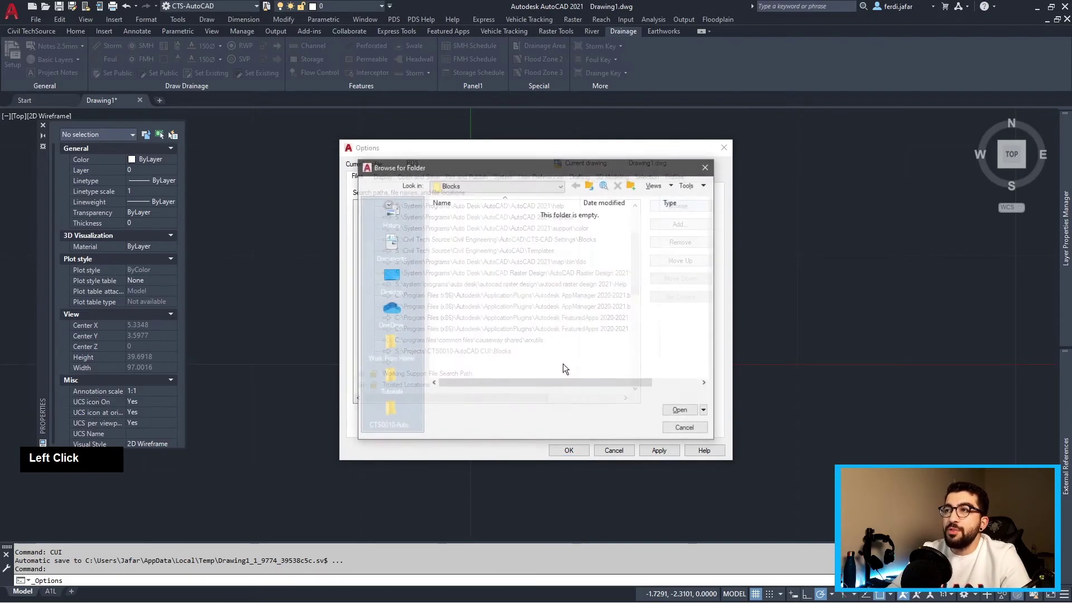
left_click(682, 410)
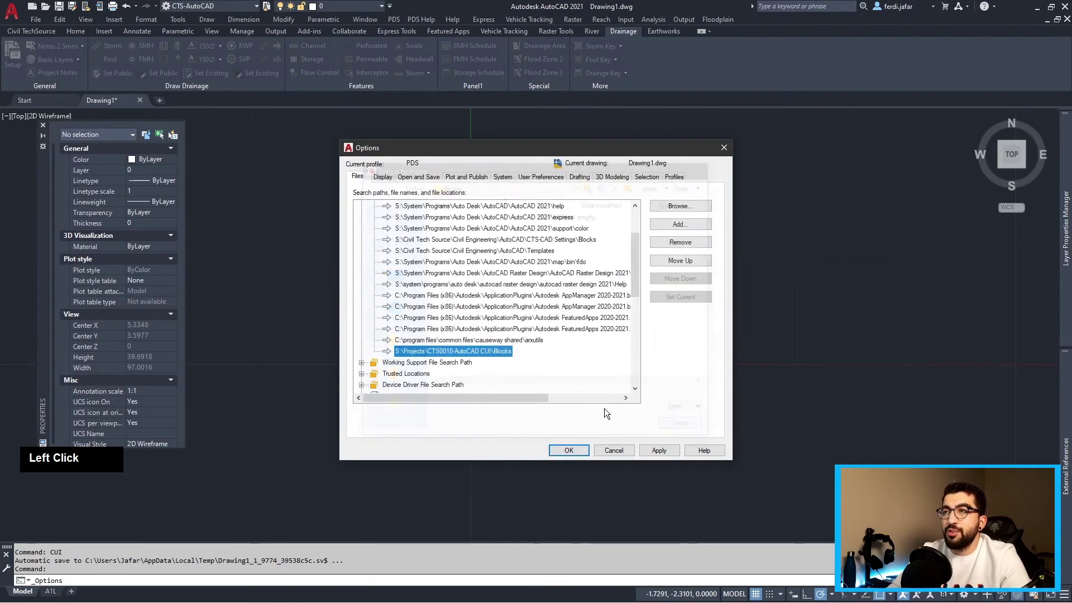
left_click(611, 450)
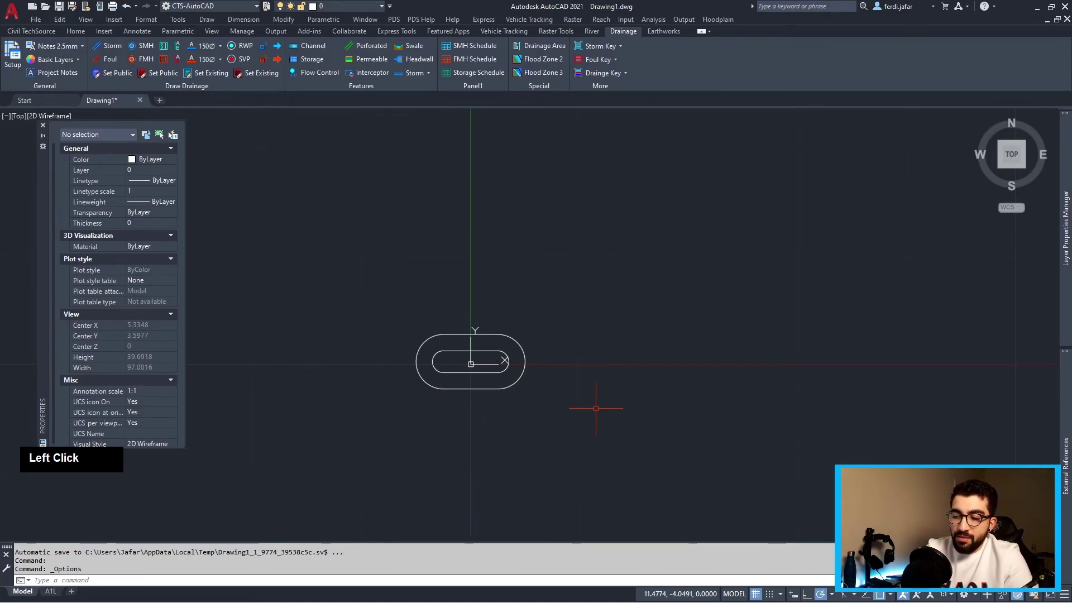
Start a command-line insert (-INSERT) and specify CTS_Swale as the block
type("-ins")
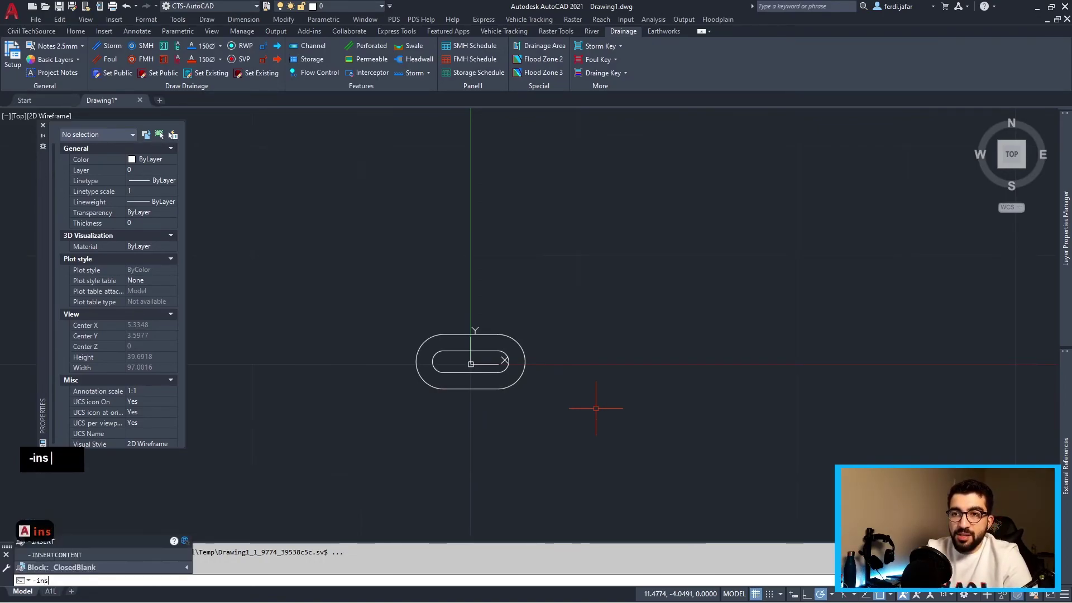
type("ert")
key("Return")
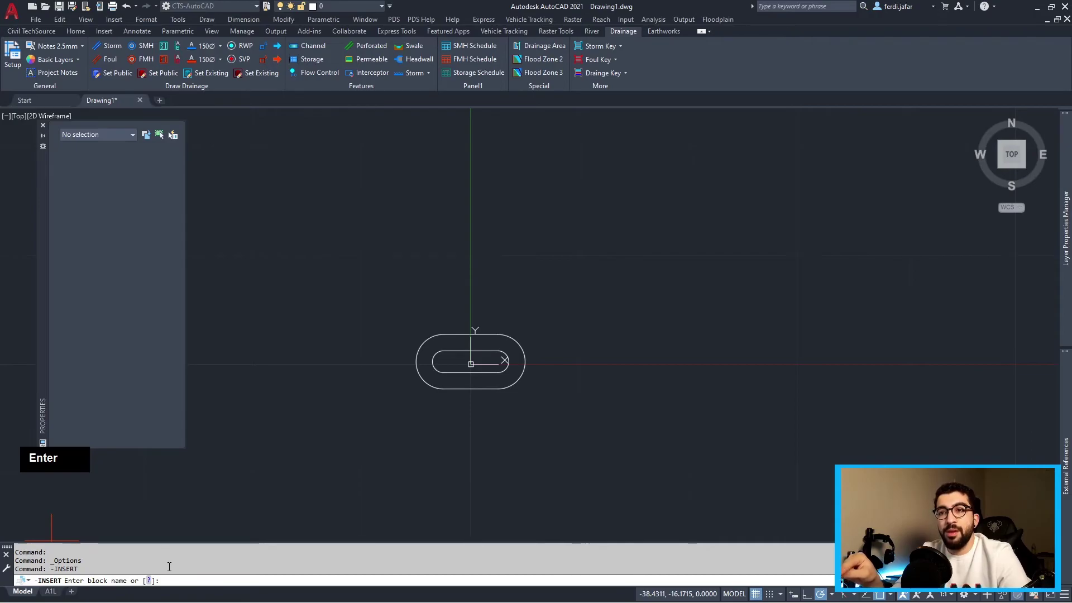
left_click(178, 582)
type("CTS_Swale")
key("Return")
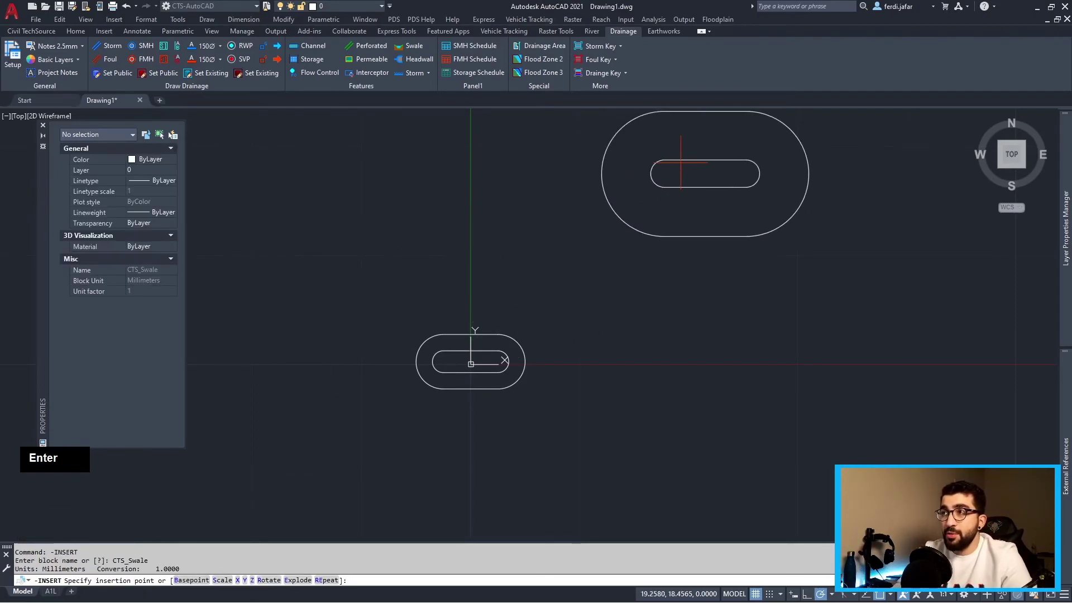
Place the swale block at about X 28.15, Y 21.74, above the existing swale, with scale 1 and rotation 0
middle_click_drag(471, 364, 443, 376)
scroll(282, 366, "down", 4)
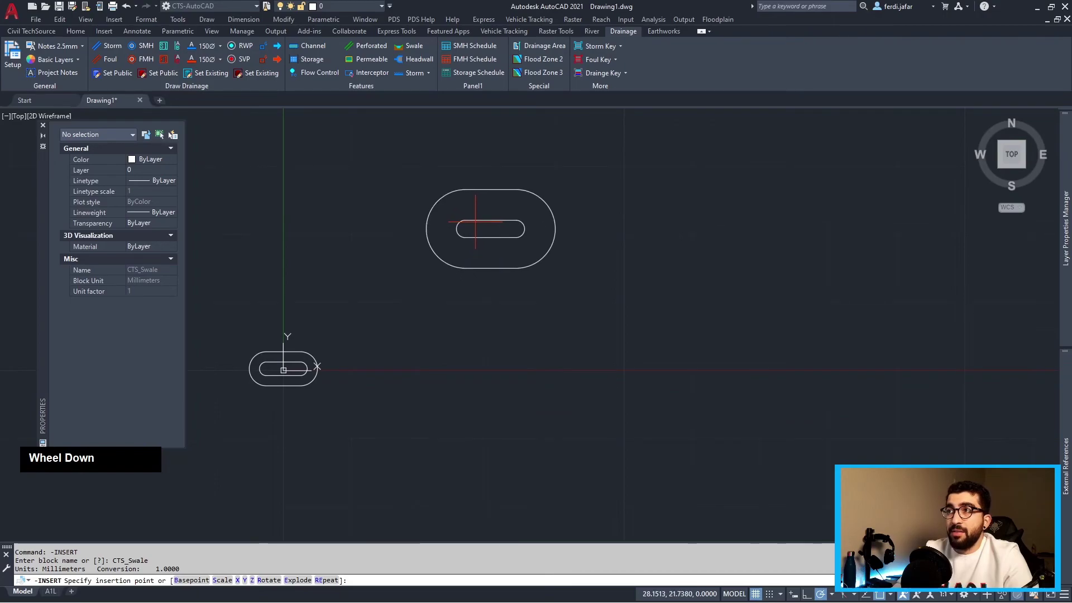
left_click(476, 221)
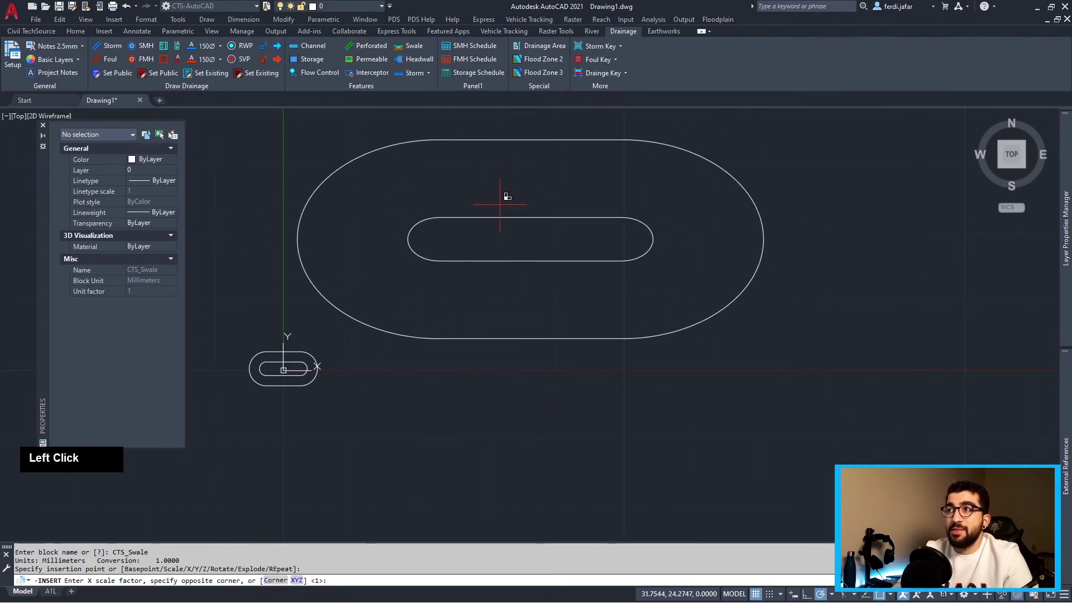
key("Return")
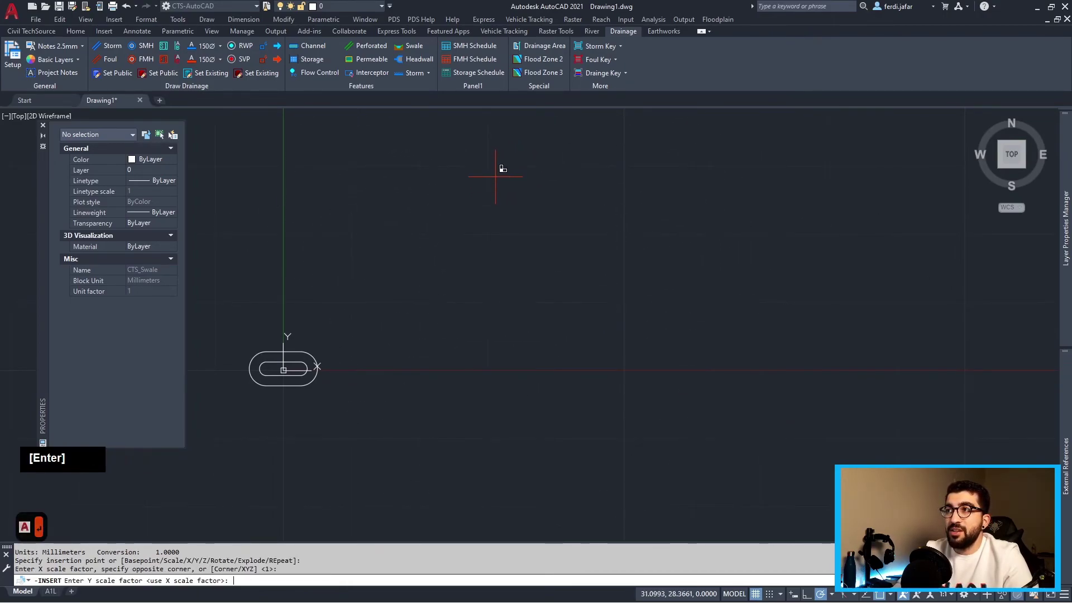
scroll(508, 231, "down", 2)
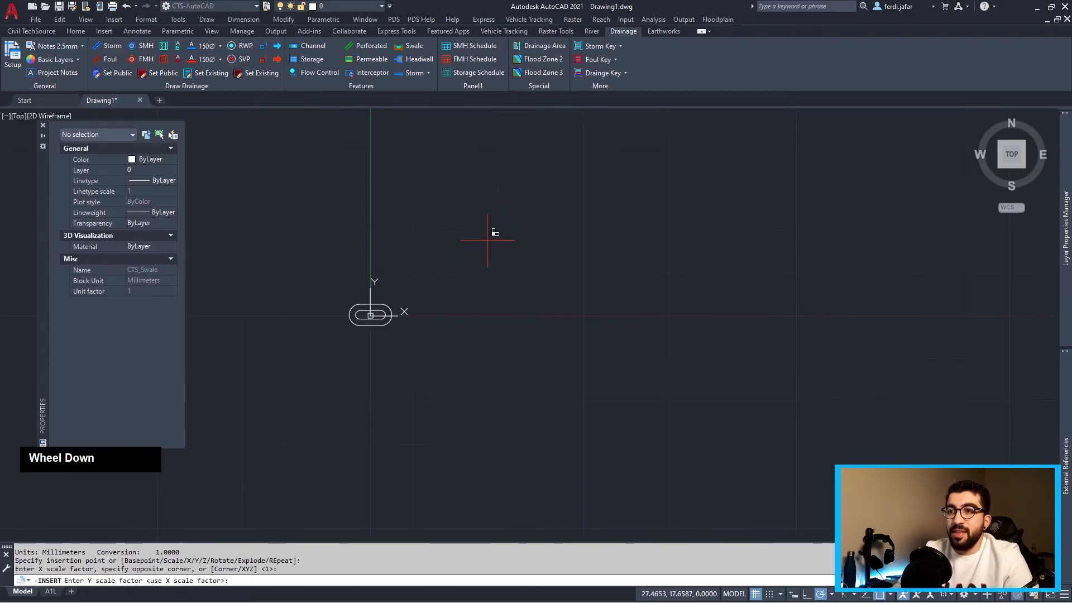
key("Return")
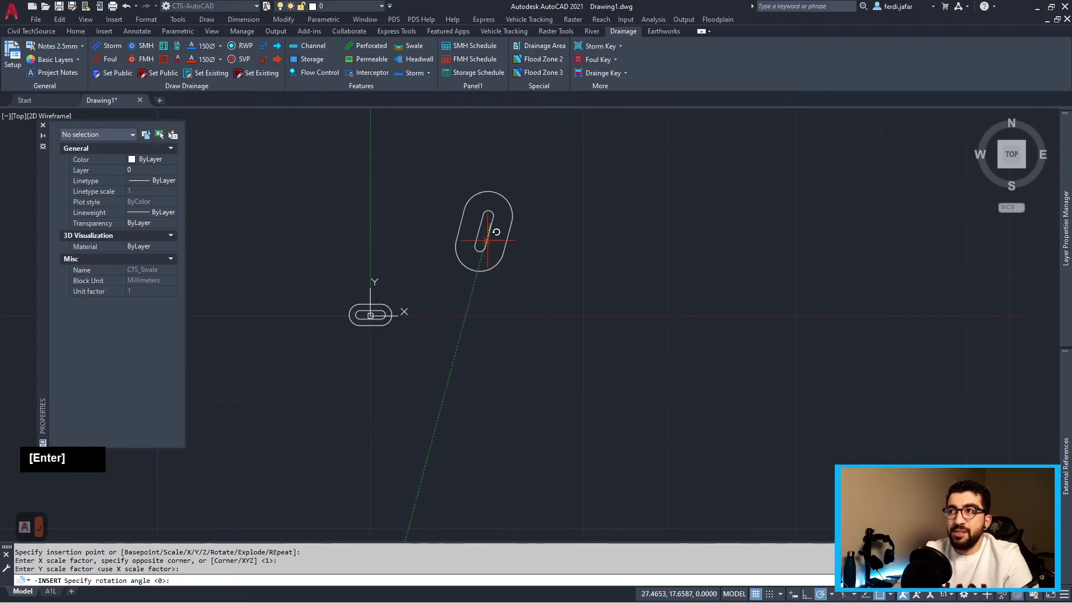
key("Return")
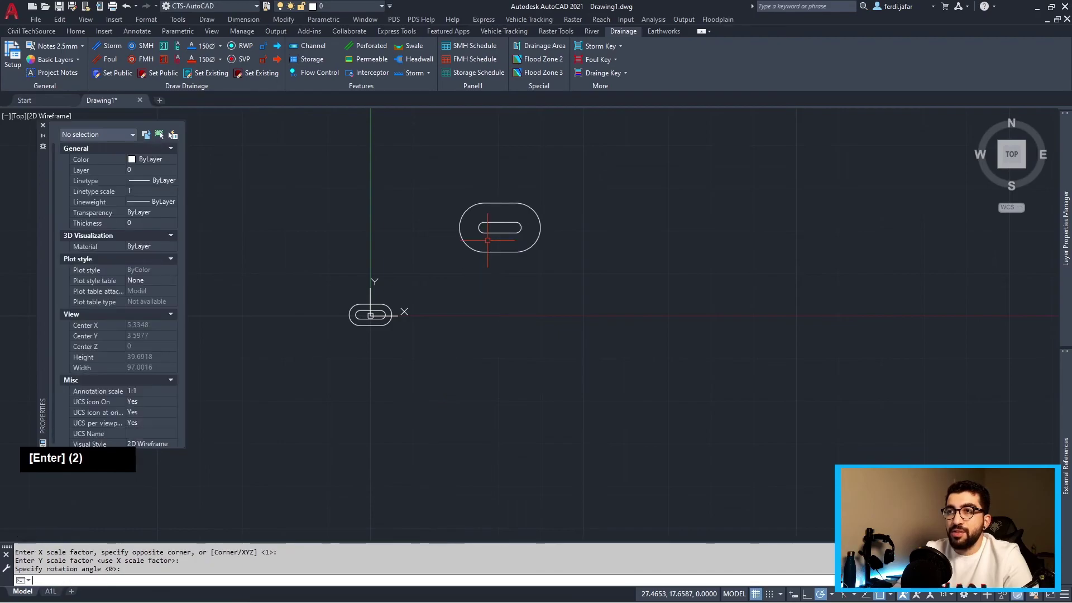
Select the newly inserted CTS_Swale block and check its insertion grip, leaving it in place
left_click(586, 176)
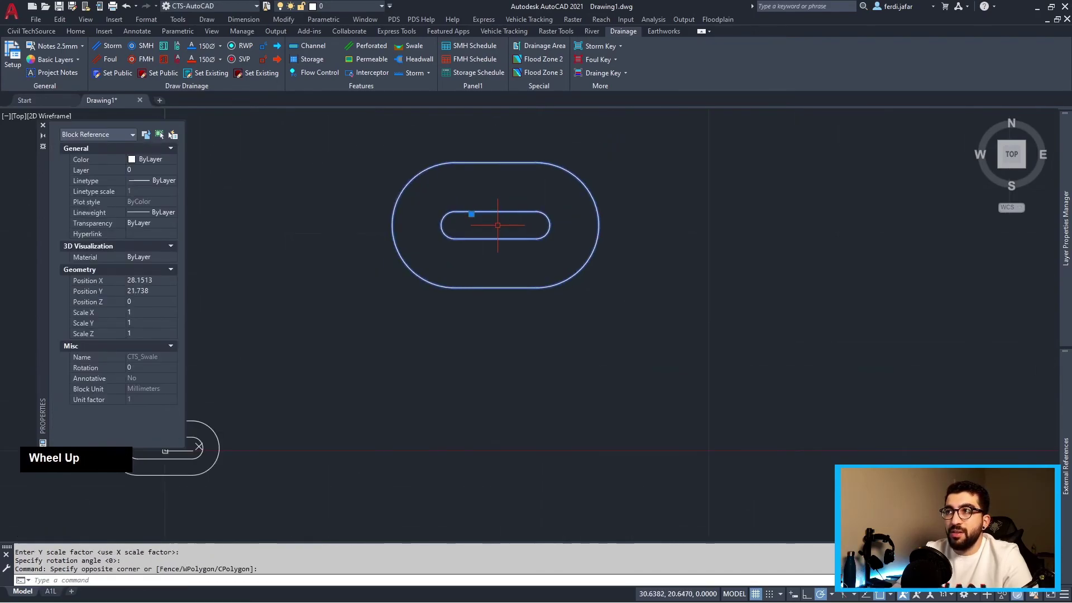
left_click(471, 213)
key("Escape")
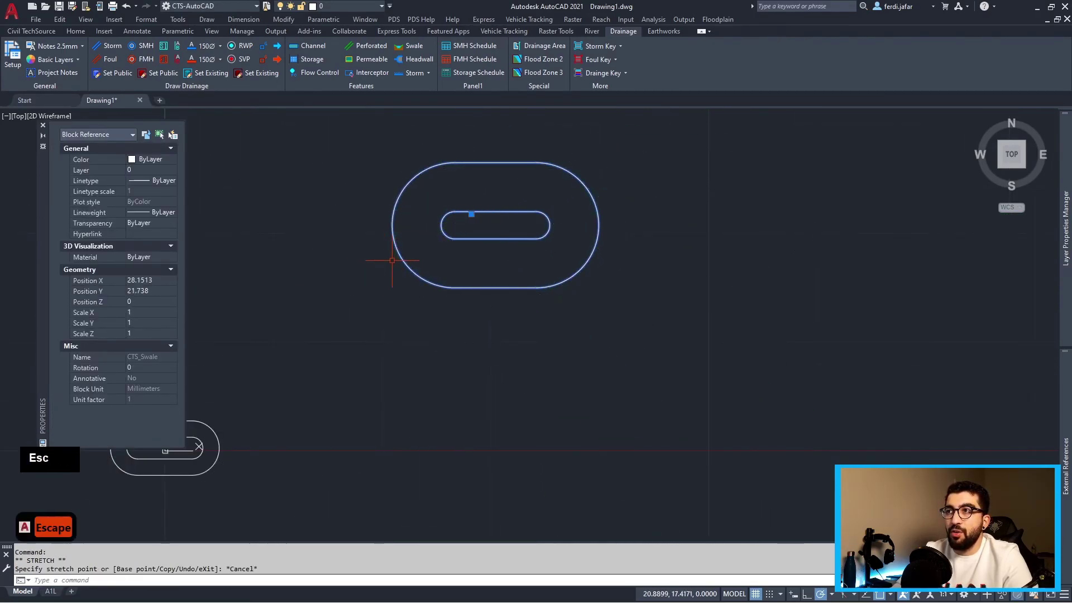
Select both the newly inserted swale block and the original swale at the origin
scroll(392, 260, "down", 4)
middle_click_drag(469, 239, 582, 236)
left_click(465, 298)
left_click(361, 370)
scroll(385, 338, "down", 4)
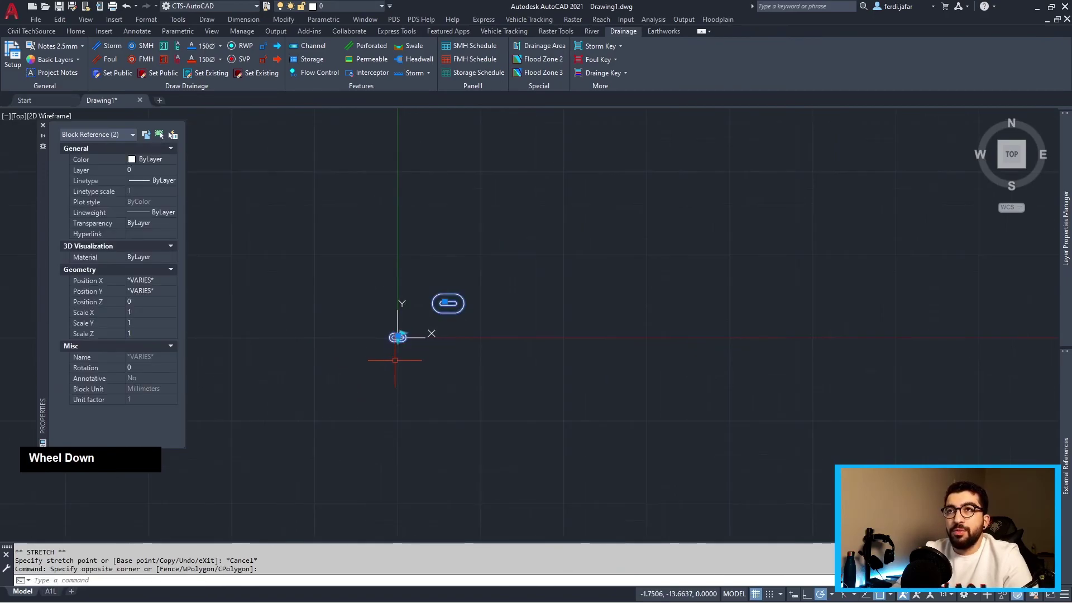
middle_click_drag(395, 342, 426, 336)
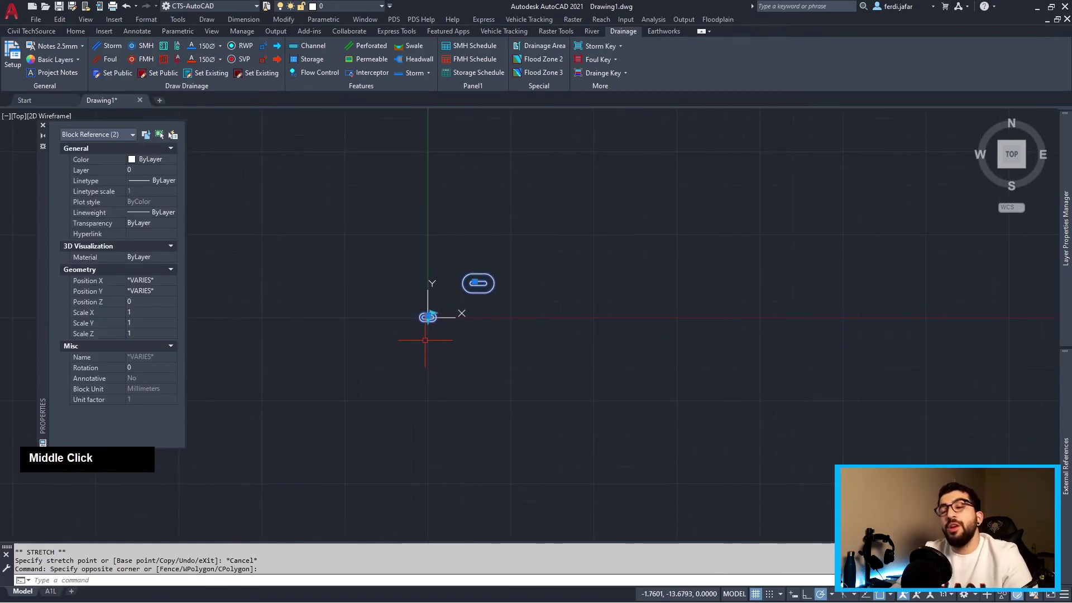